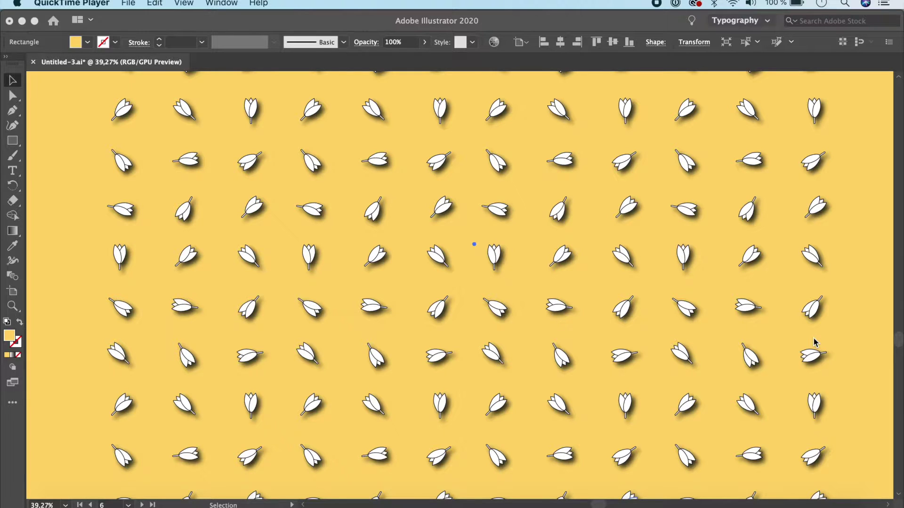
Examine the finished tulip and daisy patterns on their artboards, including the tulip artboard's dimensions
click(743, 277)
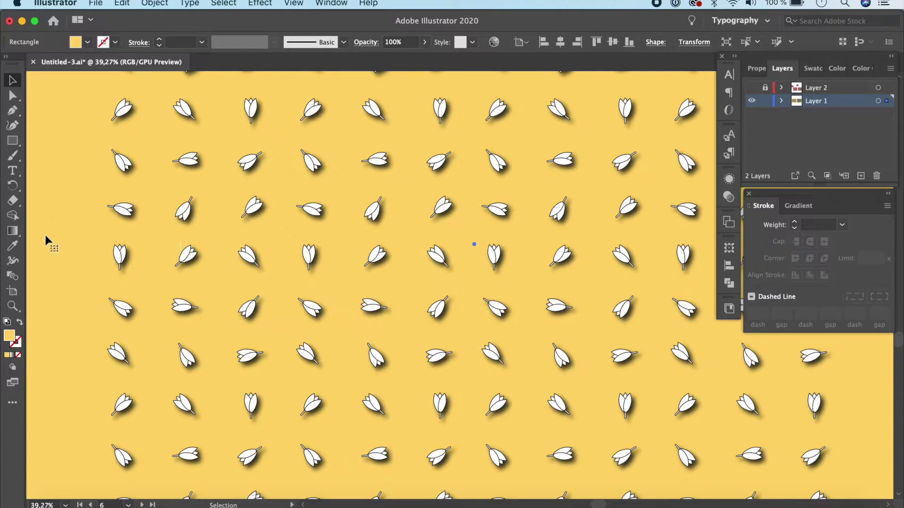
scroll(45, 236, down, 1)
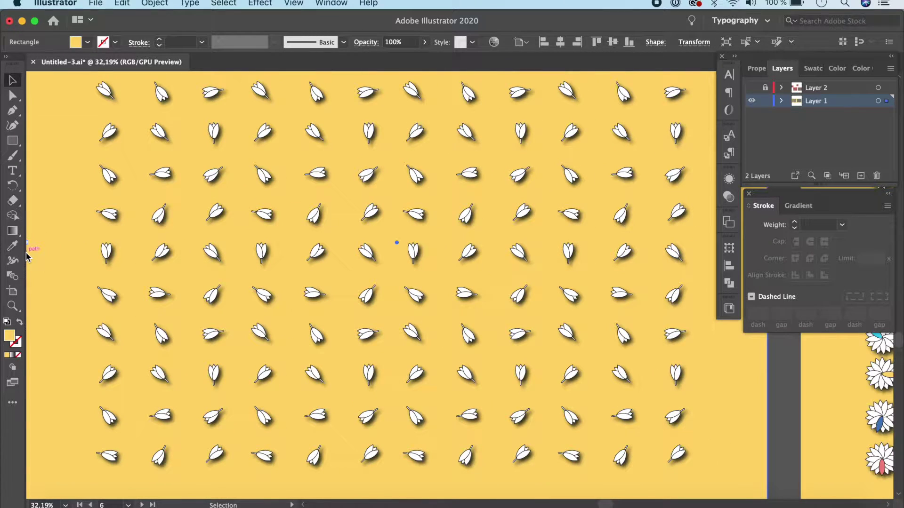
scroll(784, 378, down, 1)
scroll(785, 378, right, 1)
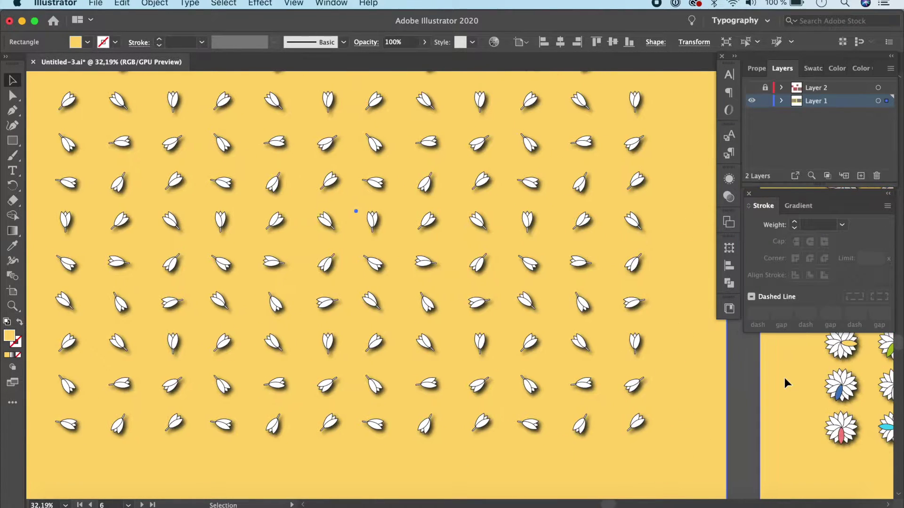
scroll(784, 377, down, 4)
scroll(223, 296, right, 3)
scroll(225, 291, up, 2)
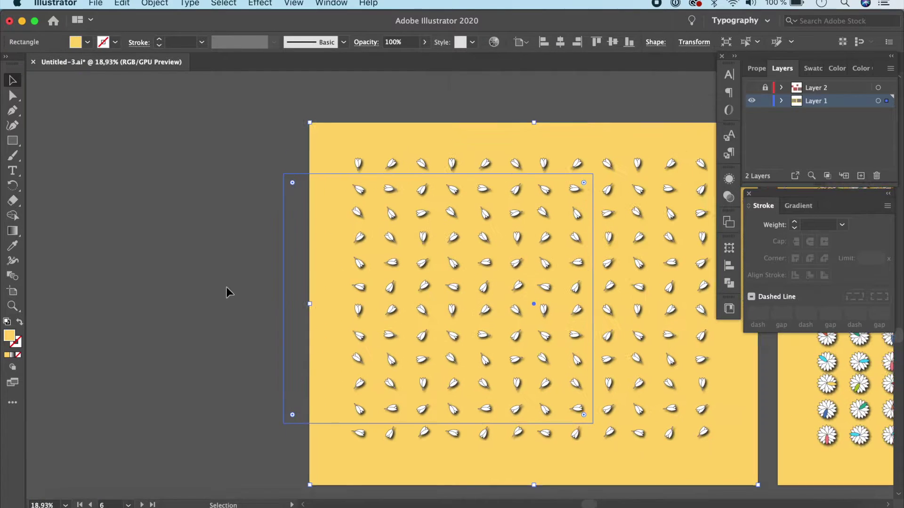
scroll(226, 287, up, 1)
click(13, 291)
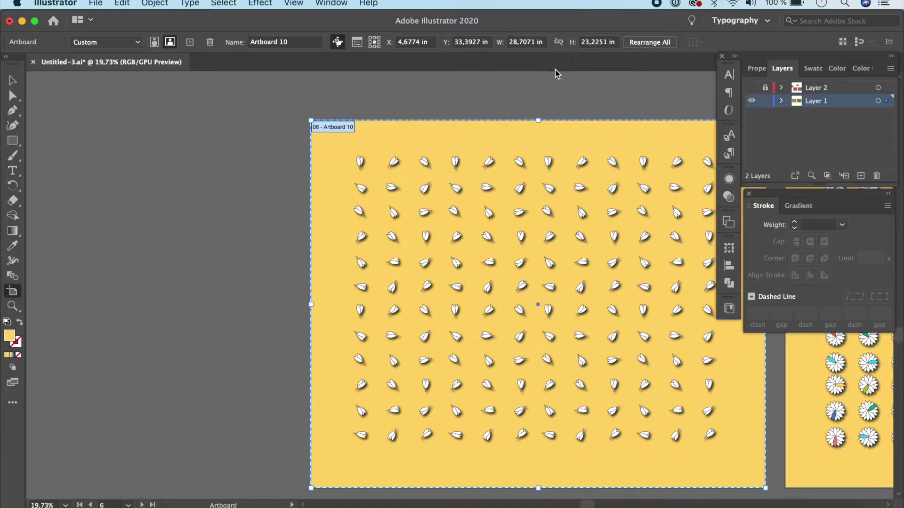
scroll(176, 268, right, 4)
scroll(176, 269, down, 1)
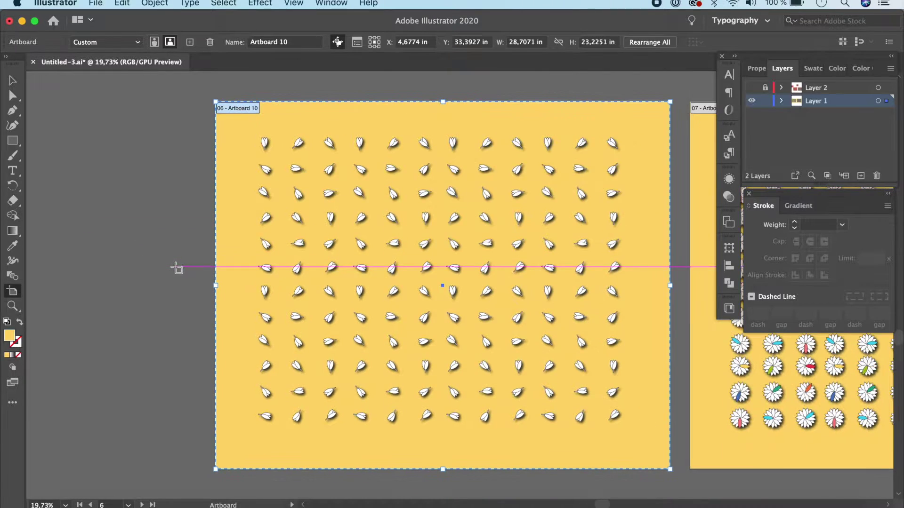
scroll(176, 267, up, 3)
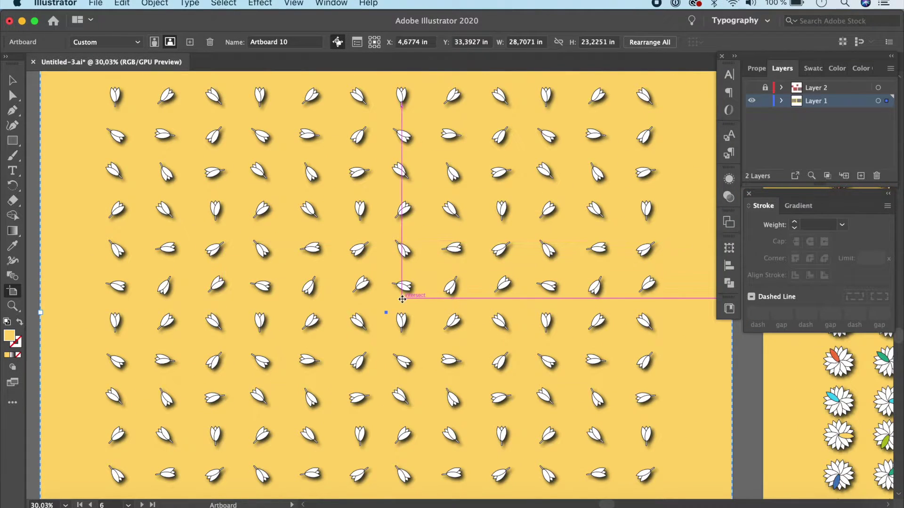
scroll(402, 299, down, 1)
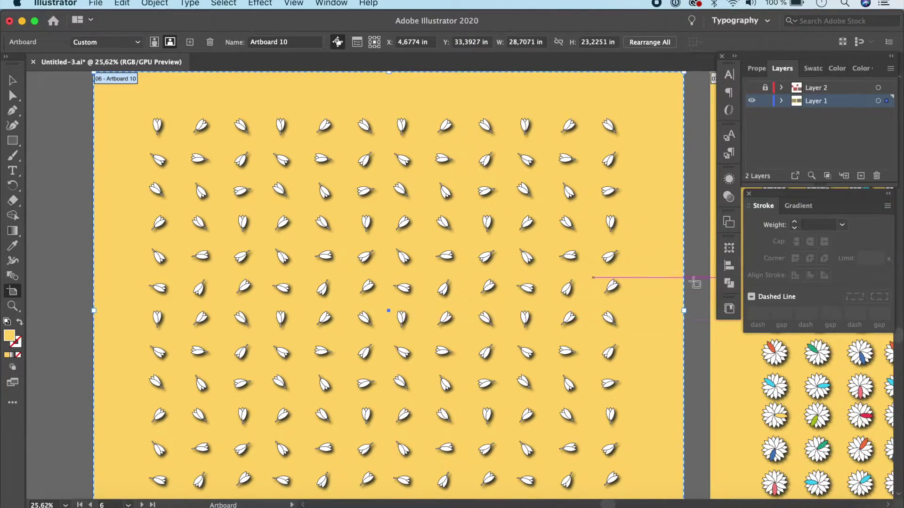
scroll(664, 309, right, 10)
scroll(660, 310, right, 5)
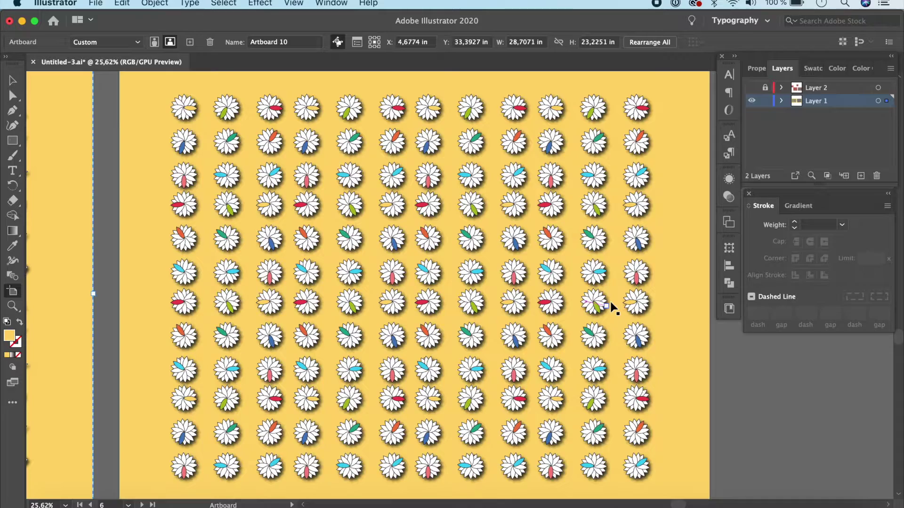
scroll(611, 305, left, 20)
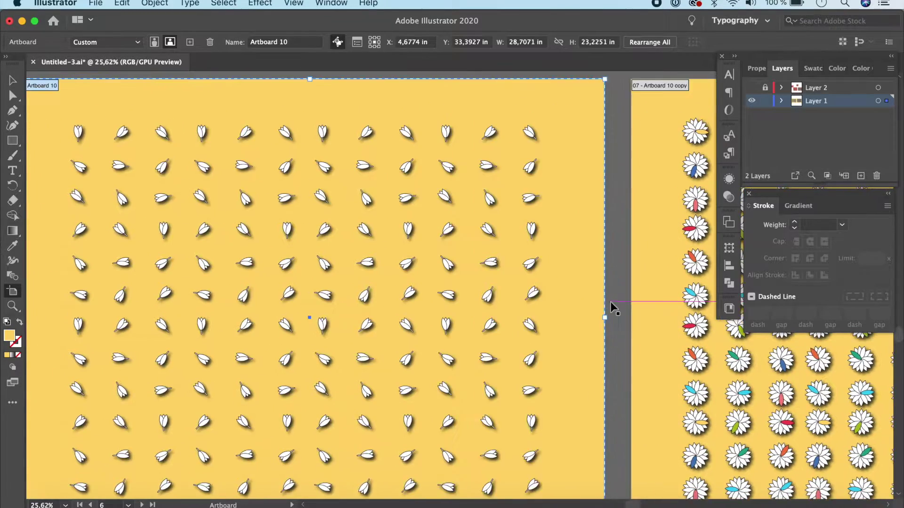
Create a new 20 × 20 in document with one artboard, RGB color mode and Medium (150 ppi) raster effects
click(96, 3)
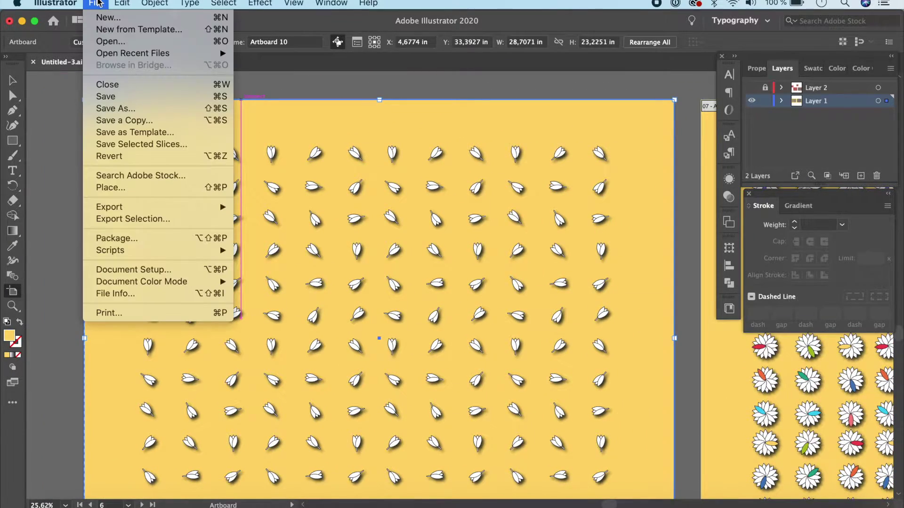
click(102, 19)
click(622, 171)
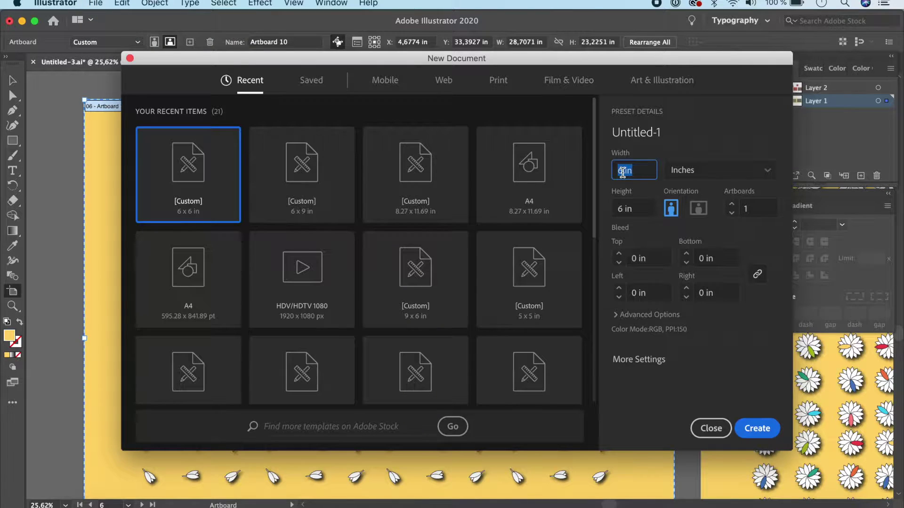
text(20)
click(617, 205)
text(20)
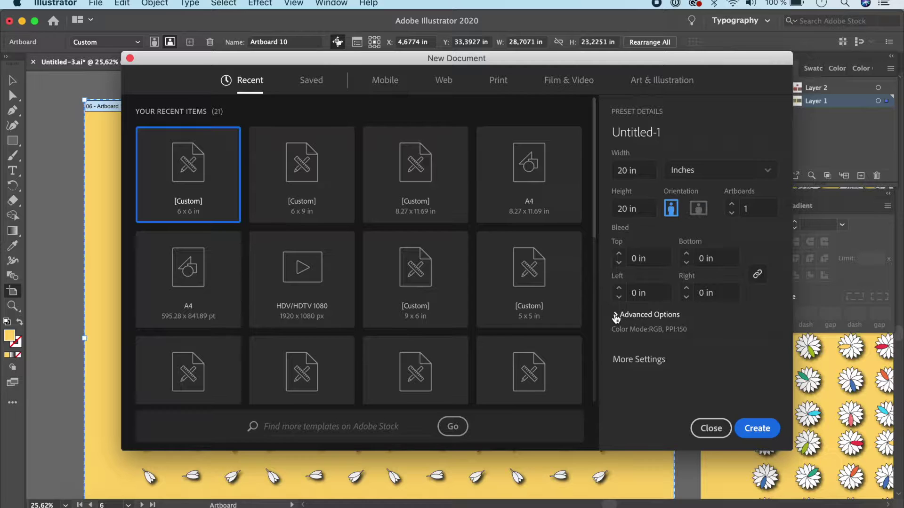
click(615, 315)
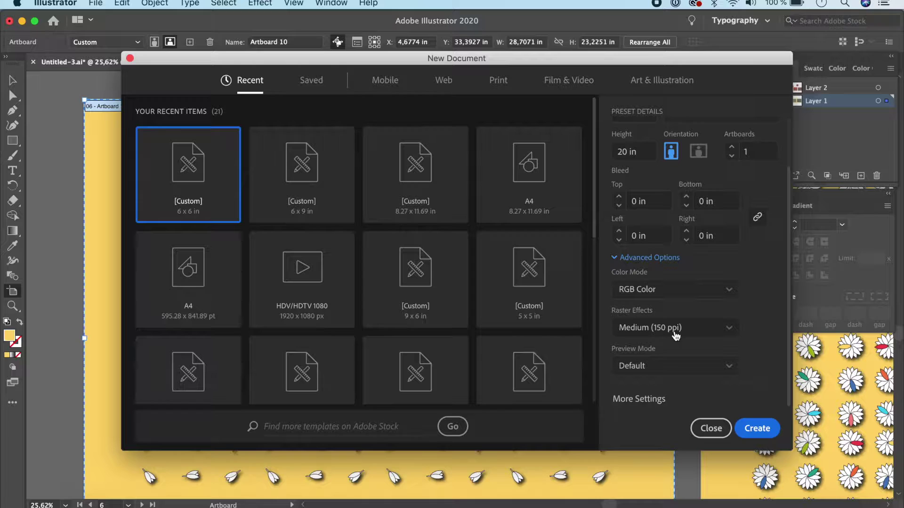
click(757, 428)
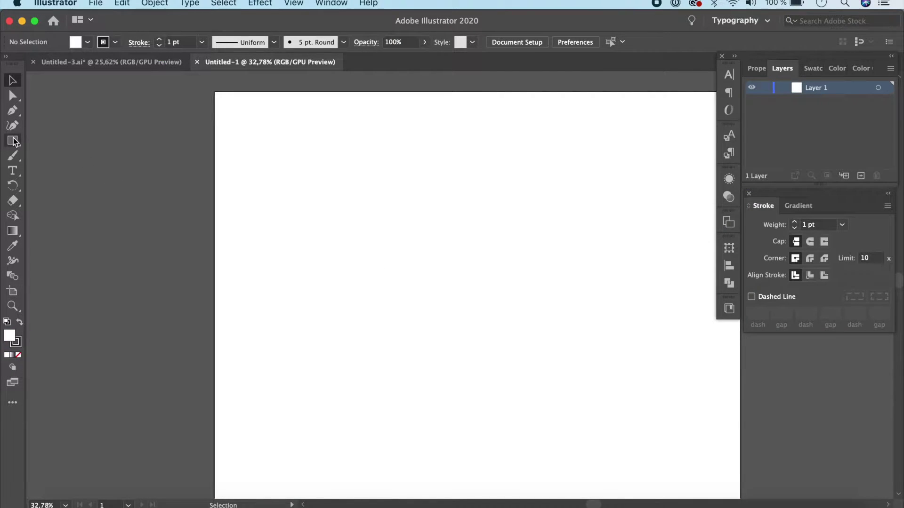
Draw a narrow vertical ellipse about 1.26 in wide and 3.6 in high in the artboard's upper-left area
drag(14, 140, 75, 160)
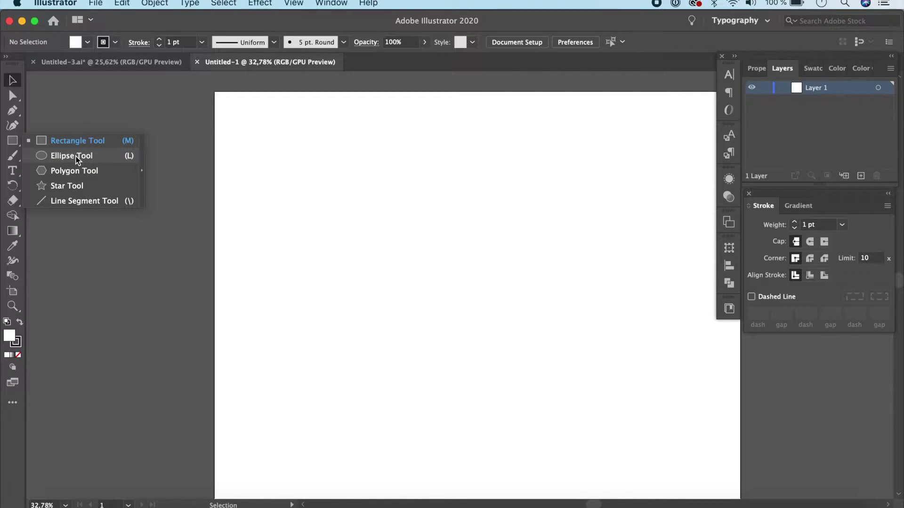
drag(77, 159, 76, 159)
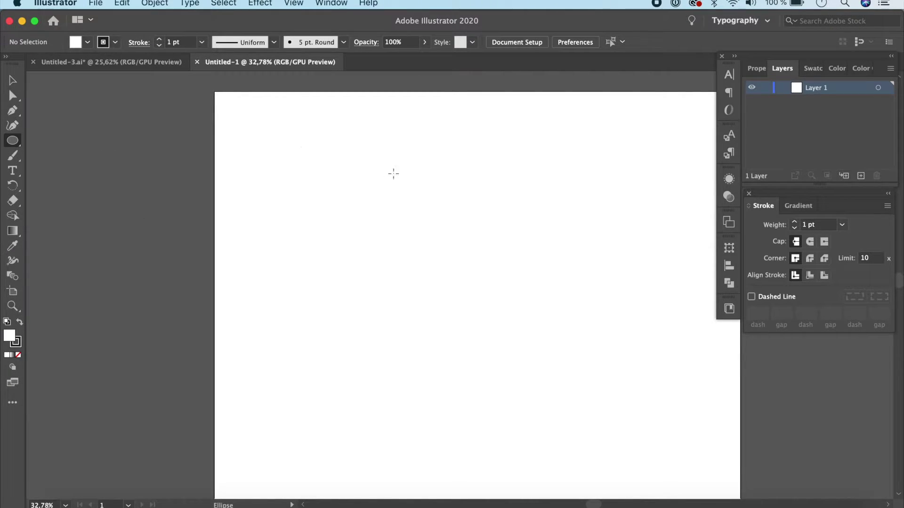
drag(306, 146, 339, 242)
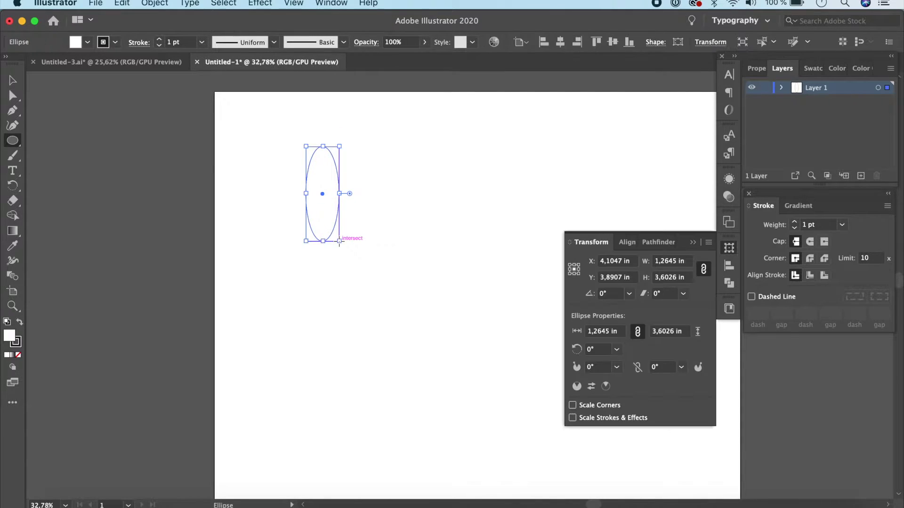
Convert the ellipse's top anchor point to a sharp corner to form a petal, and deselect it
drag(14, 113, 73, 129)
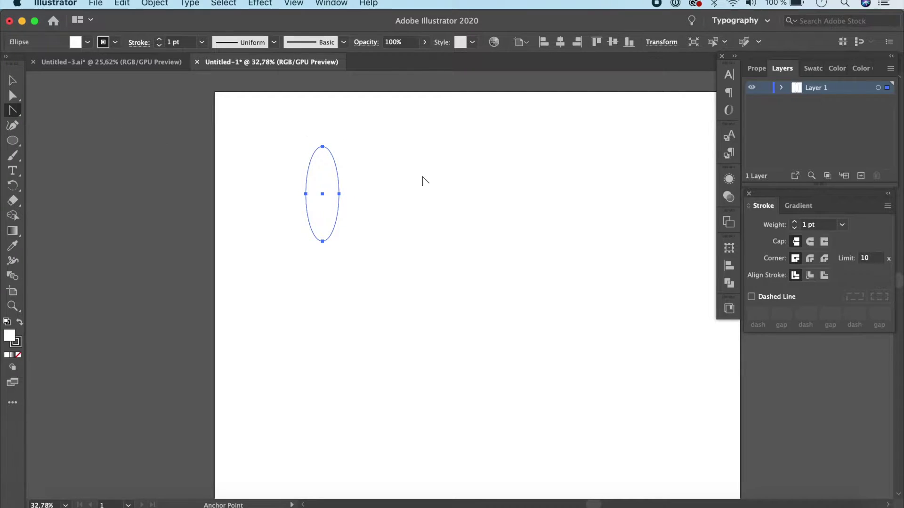
scroll(422, 178, up, 5)
click(187, 108)
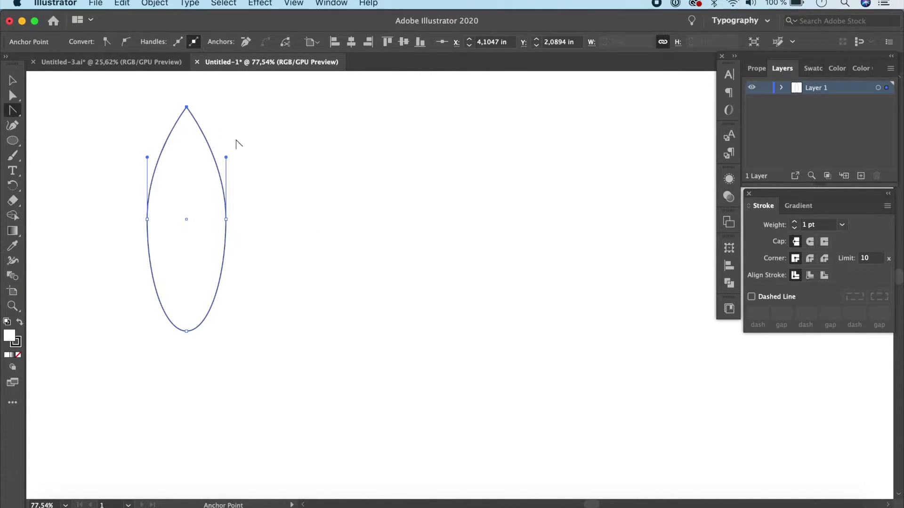
click(13, 80)
click(366, 250)
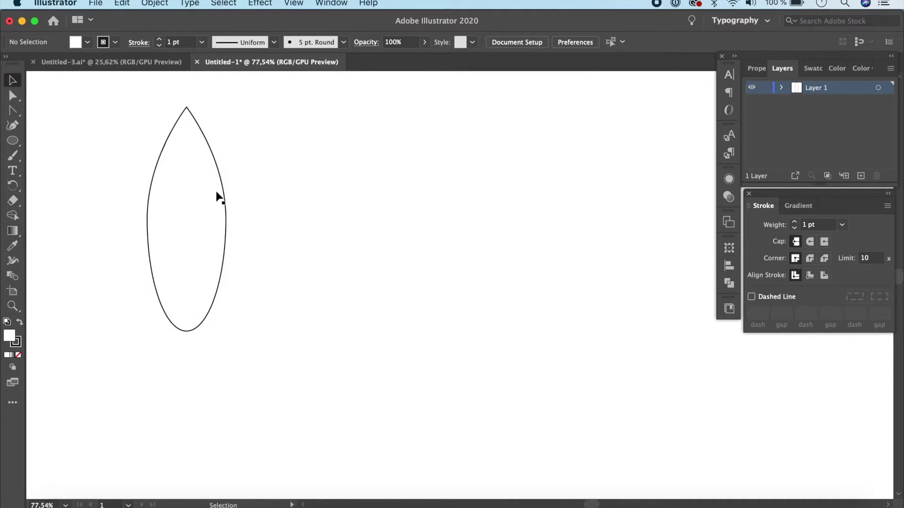
Scale the petal down to about 0.23 × 0.66 in and place it near the artboard's upper-left corner
click(224, 194)
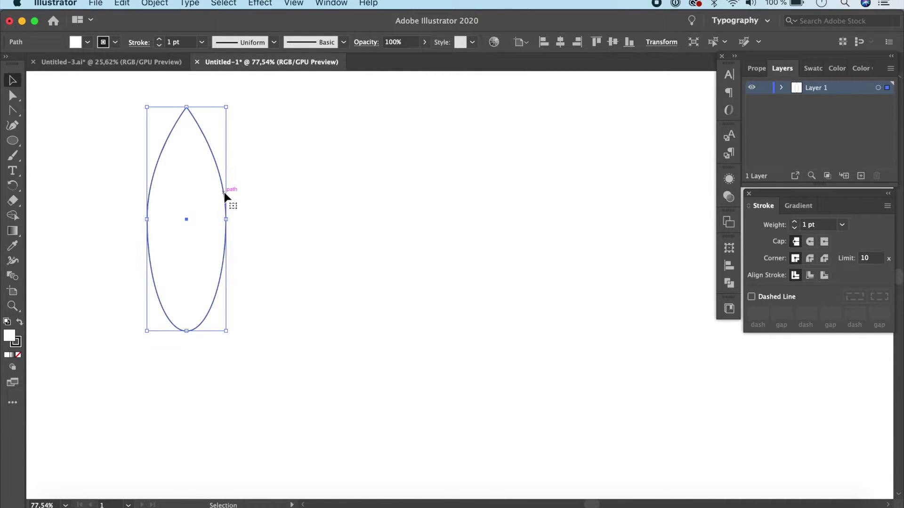
key(super+0)
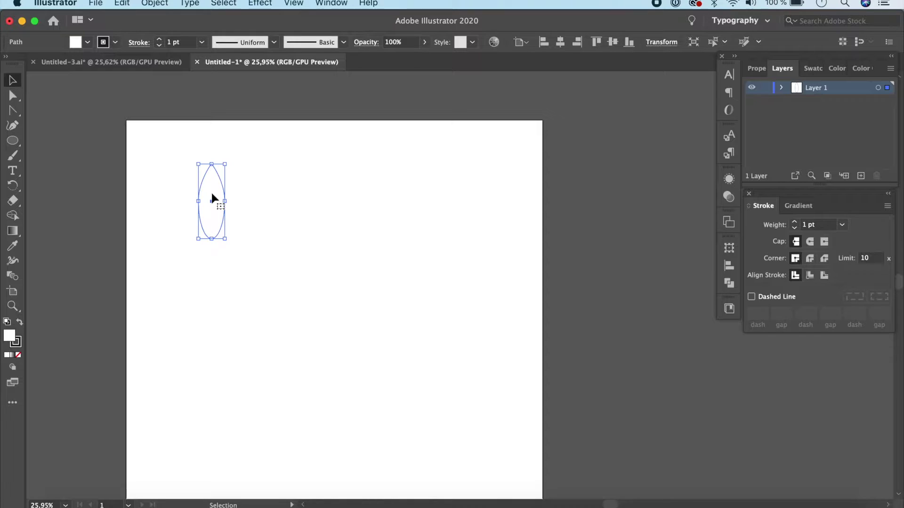
scroll(212, 195, up, 3)
scroll(212, 188, up, 5)
scroll(364, 359, down, 2)
drag(330, 412, 273, 286)
scroll(274, 284, up, 1)
scroll(273, 284, up, 2)
drag(352, 310, 182, 228)
scroll(182, 228, left, 5)
scroll(182, 227, up, 2)
scroll(182, 229, right, 2)
drag(287, 259, 292, 268)
scroll(266, 254, up, 2)
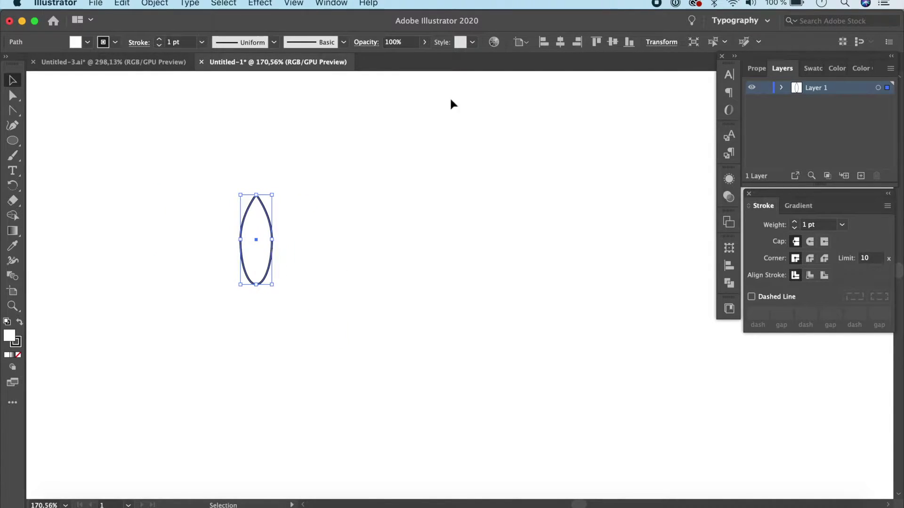
Check the petal's width and height in its transform values
click(665, 42)
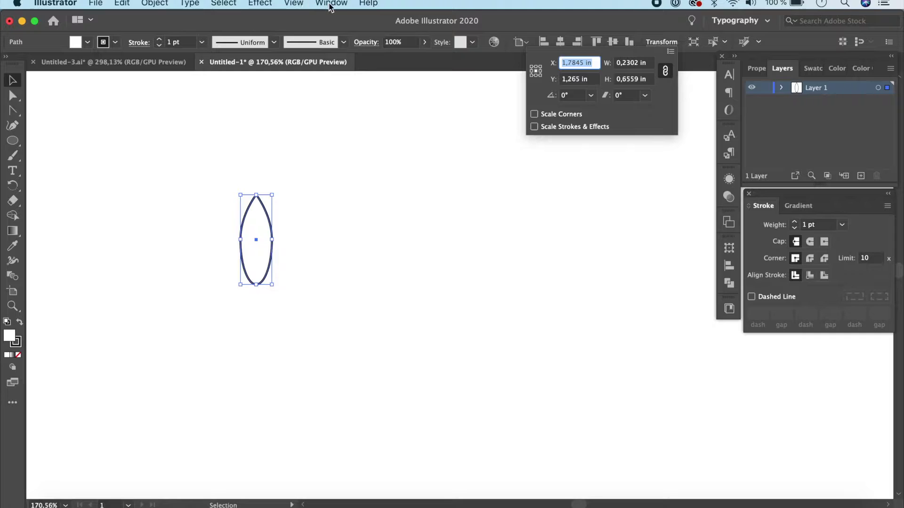
click(345, 3)
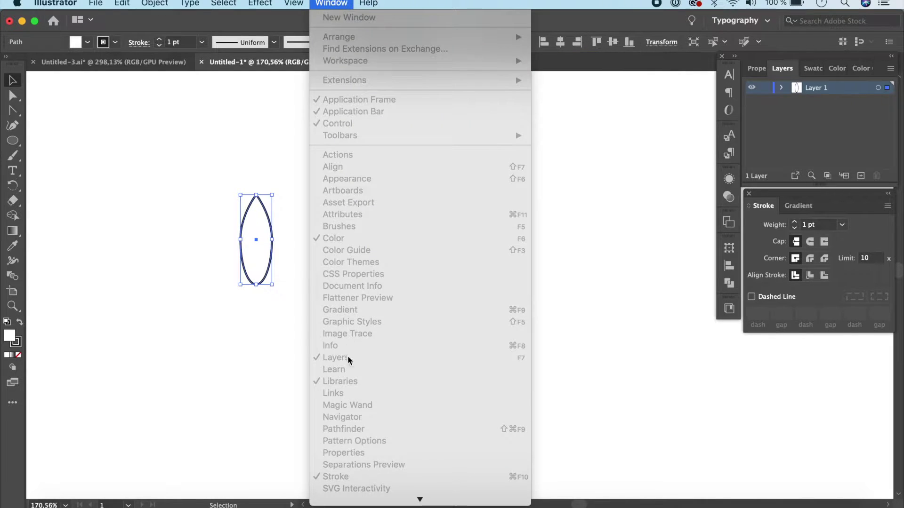
click(580, 334)
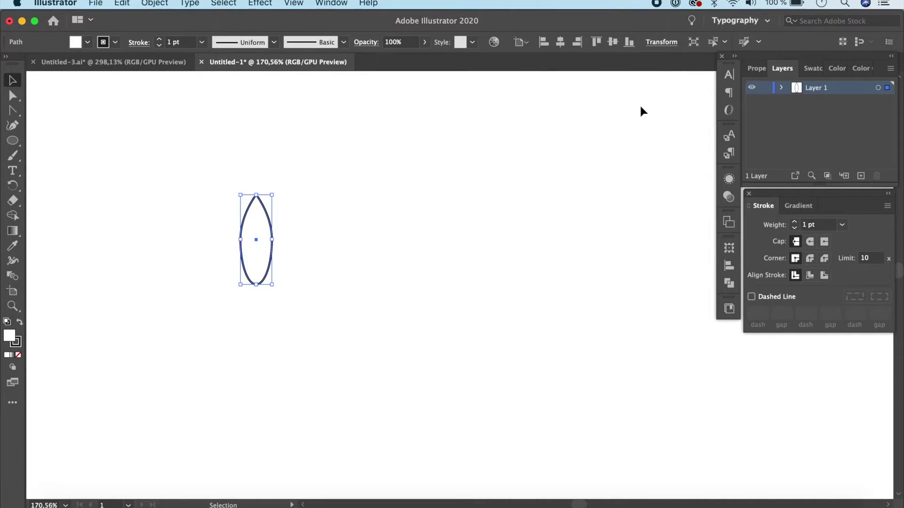
click(661, 42)
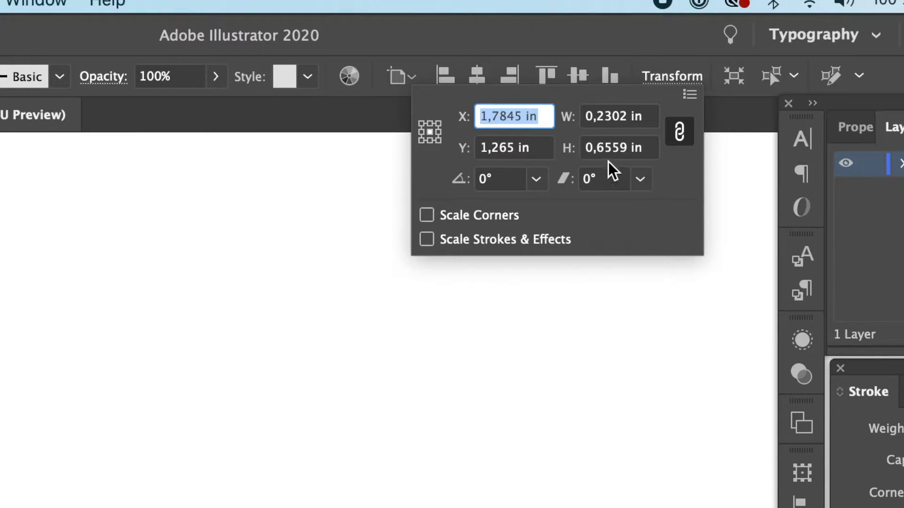
key(Escape)
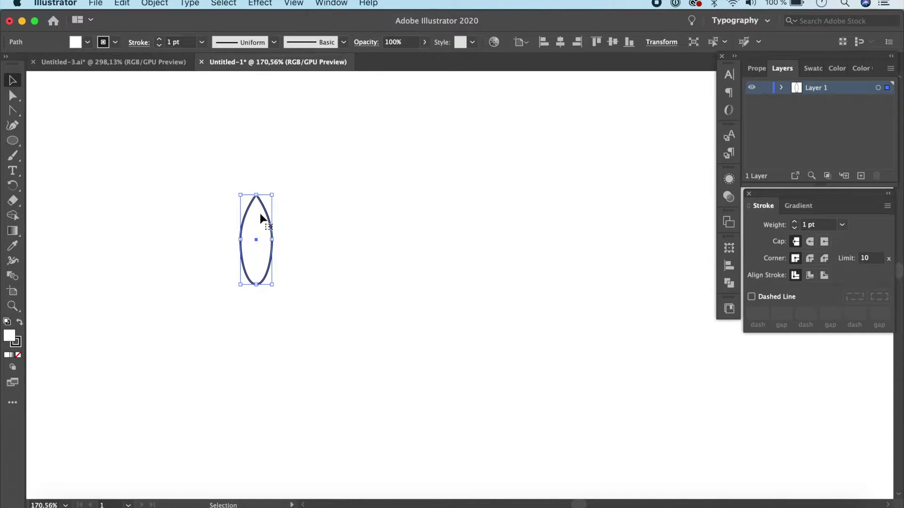
Rotate two copies of the petal around its bottom anchor, one tilted to each side, to form a tulip head
click(12, 188)
scroll(258, 287, up, 5)
click(253, 278)
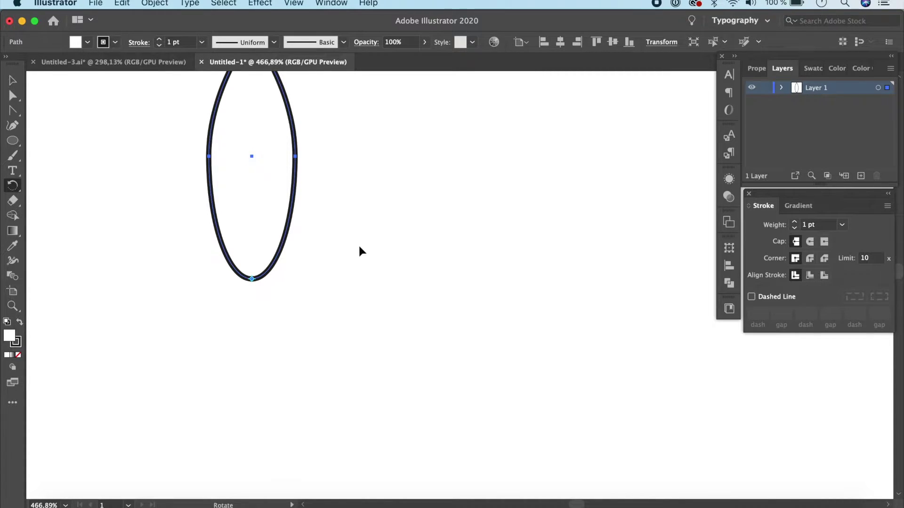
scroll(357, 244, down, 3)
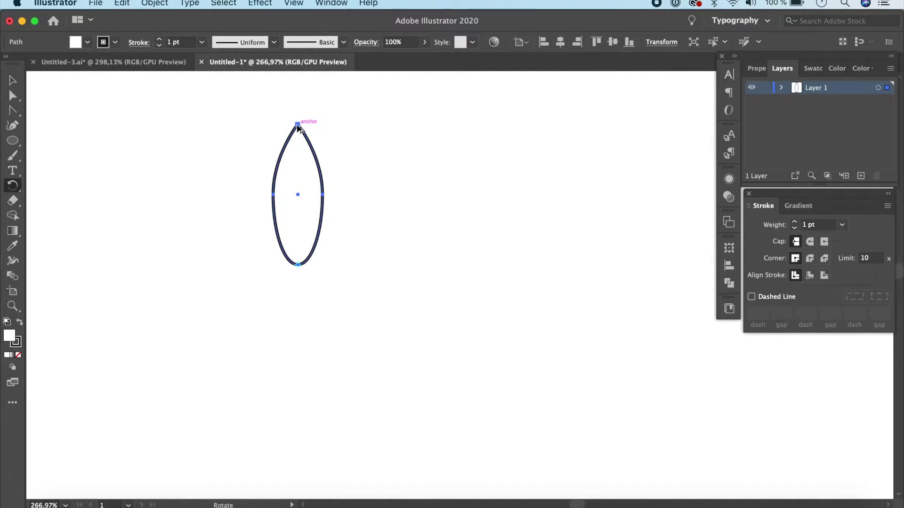
drag(297, 125, 332, 134)
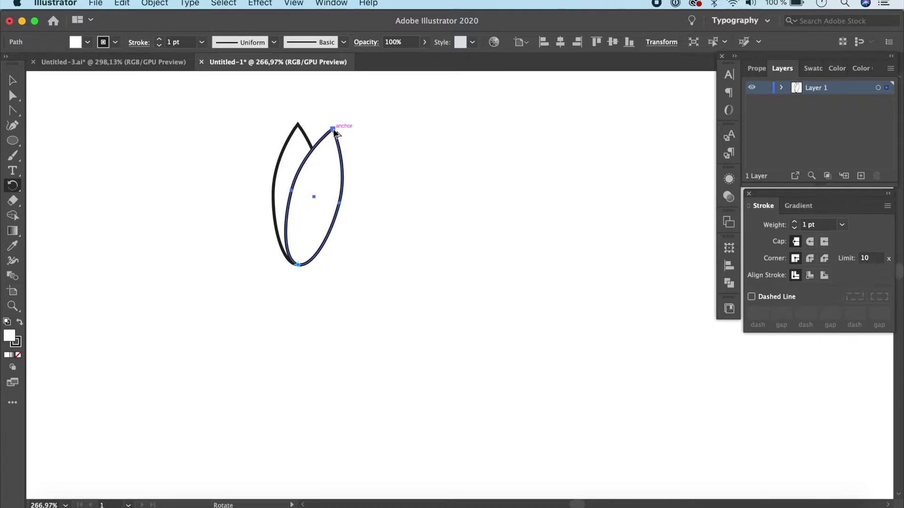
drag(334, 131, 308, 131)
drag(268, 136, 267, 138)
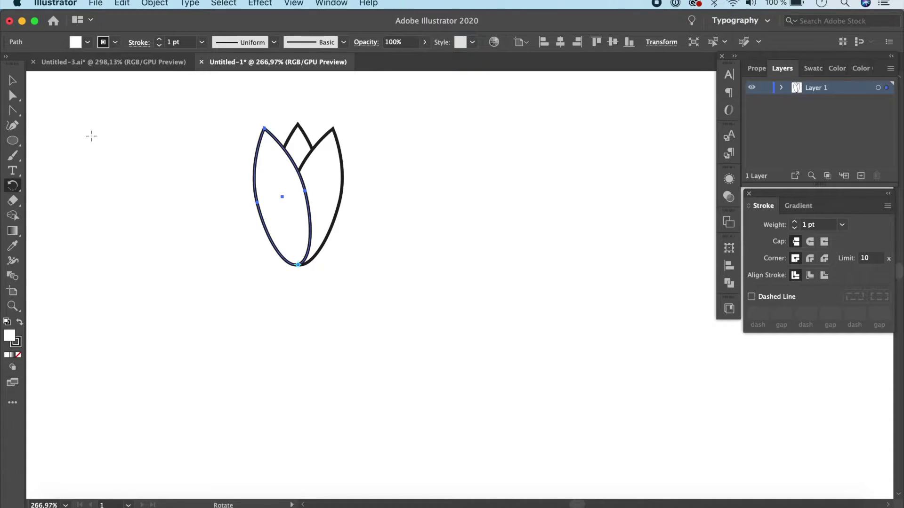
Draw a thin rectangular stem about 0.04 in wide and 0.23 in high below the base of the tulip's petals
drag(16, 144, 64, 141)
drag(293, 265, 302, 314)
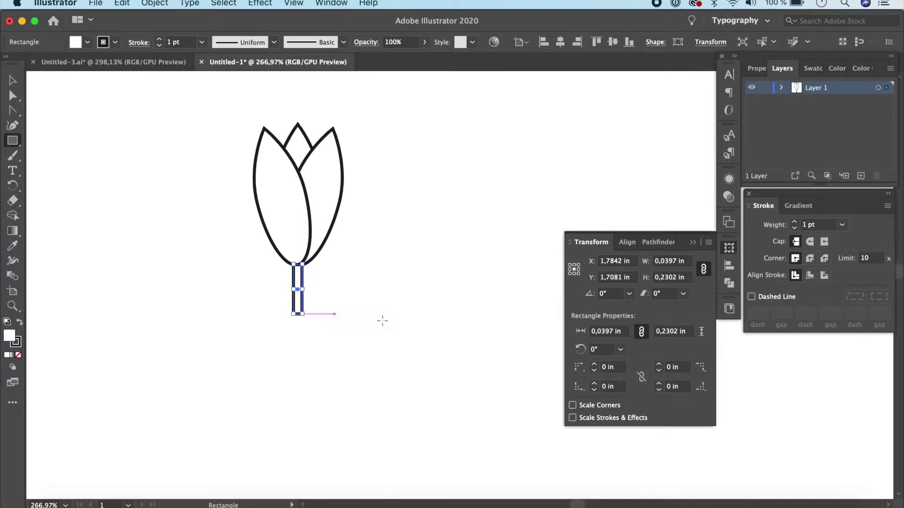
key(super+equal)
key(super+equal)
key(super+equal)
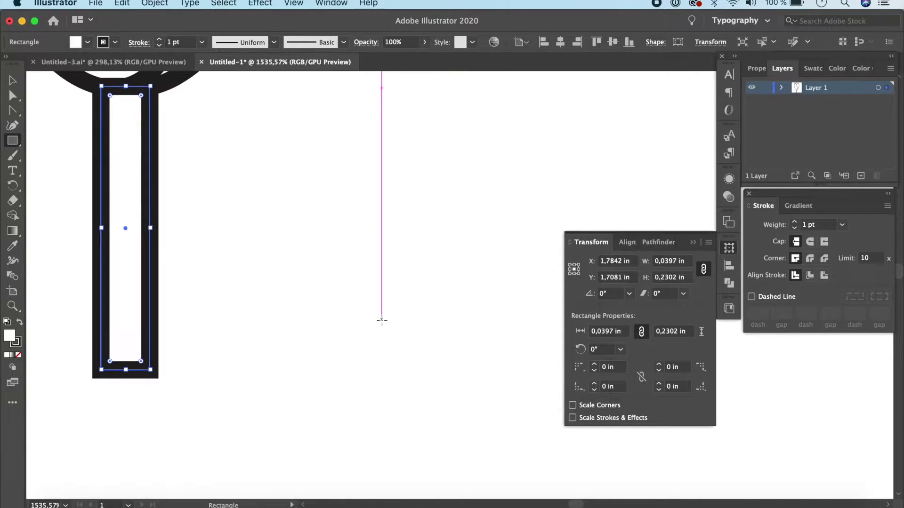
Round the two lower corners of the stem fully, to a radius of 0.0198 in
key(super+equal)
click(13, 96)
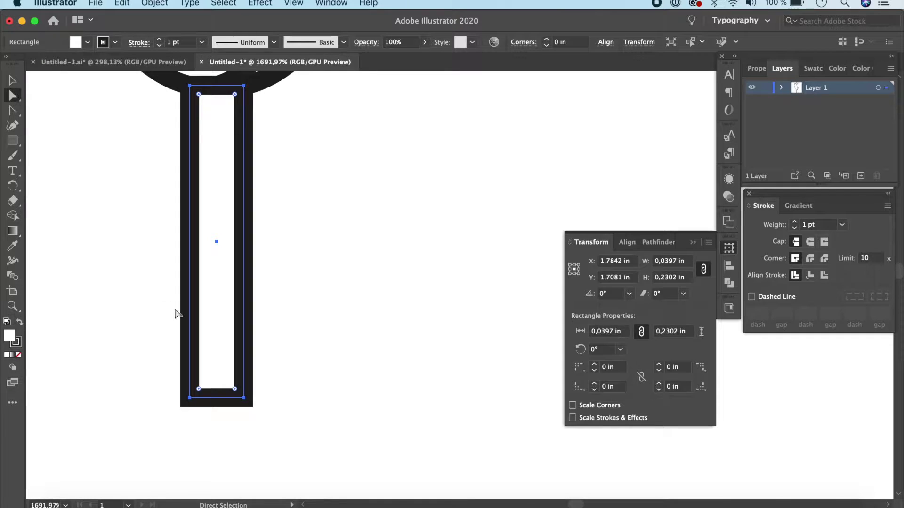
drag(135, 329, 319, 440)
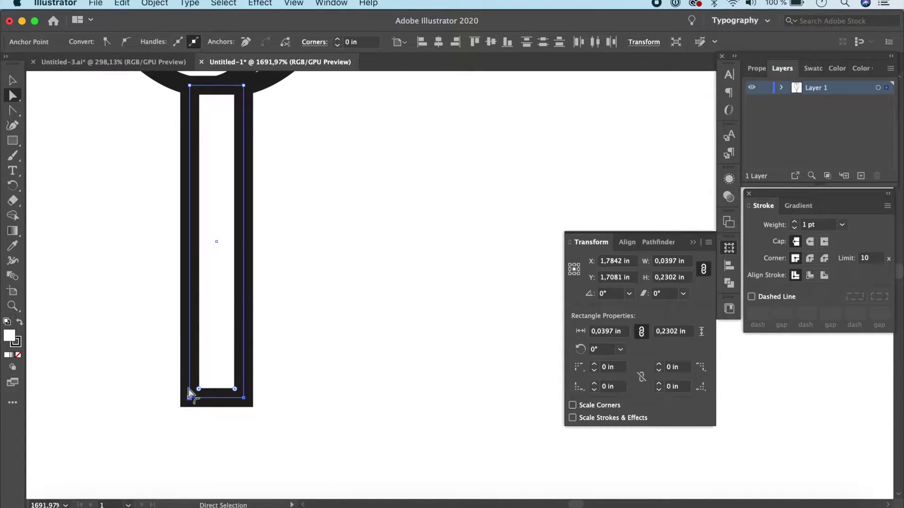
drag(199, 392, 207, 332)
Select the three petals and the stem and group them into one tulip
scroll(206, 381, down, 15)
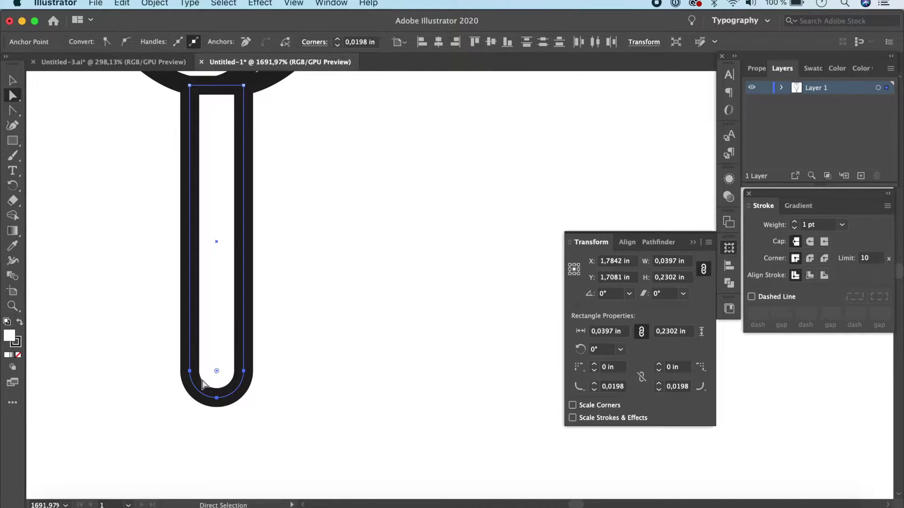
key(v)
click(276, 207)
drag(105, 161, 275, 413)
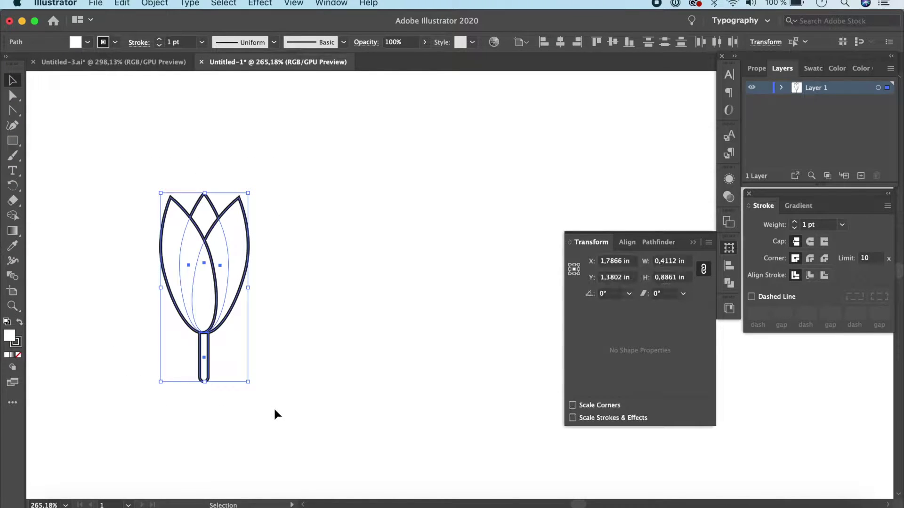
key(a)
key(super+g)
key(v)
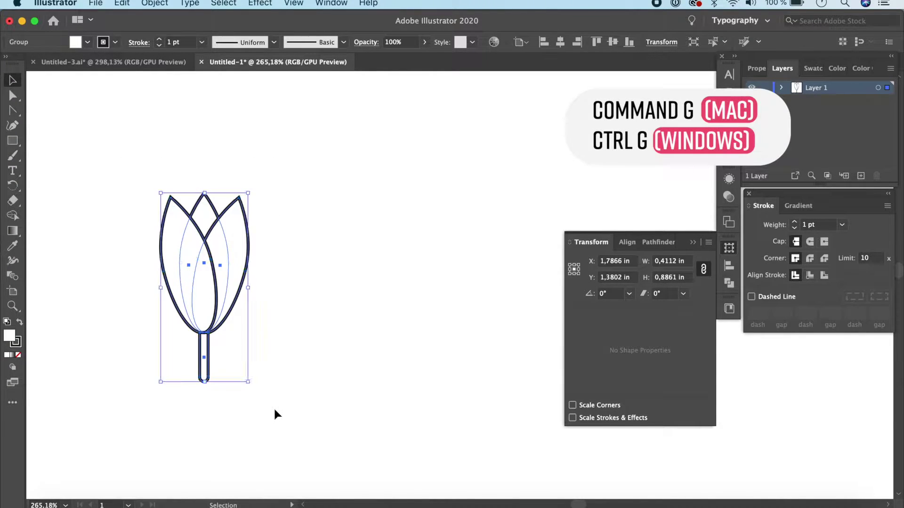
Center the tulip group horizontally and vertically on the artboard
scroll(276, 414, down, 6)
scroll(276, 415, down, 5)
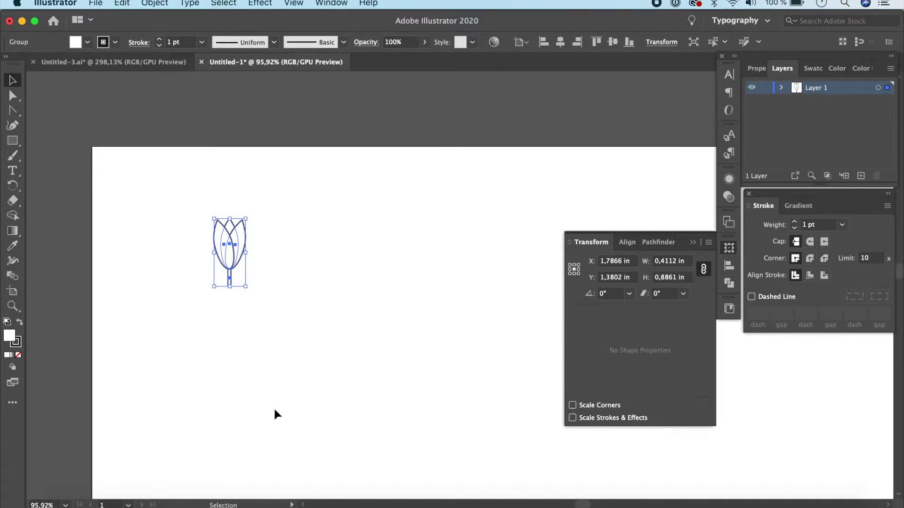
scroll(274, 409, up, 4)
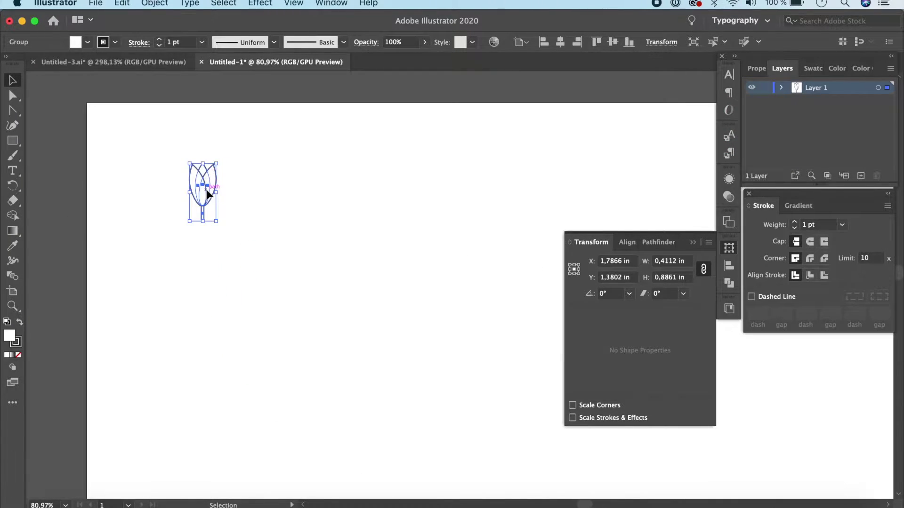
drag(206, 189, 218, 239)
scroll(218, 239, down, 6)
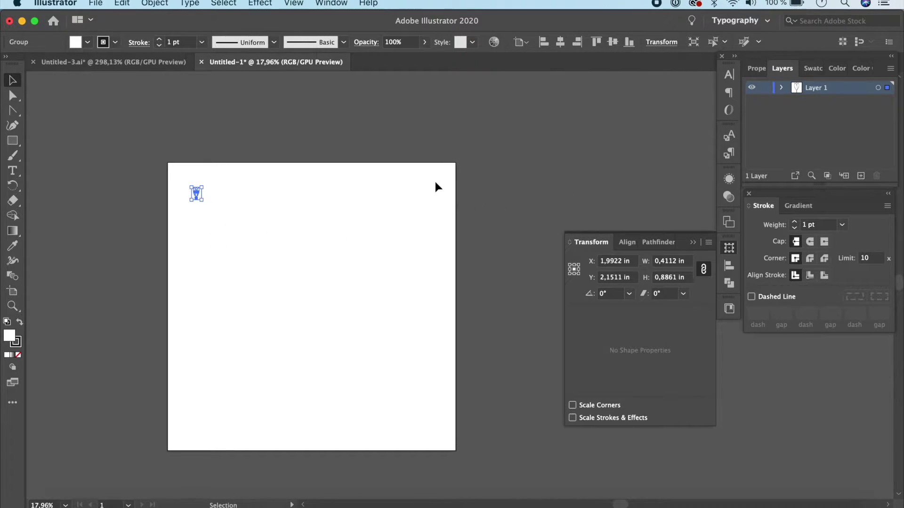
click(560, 42)
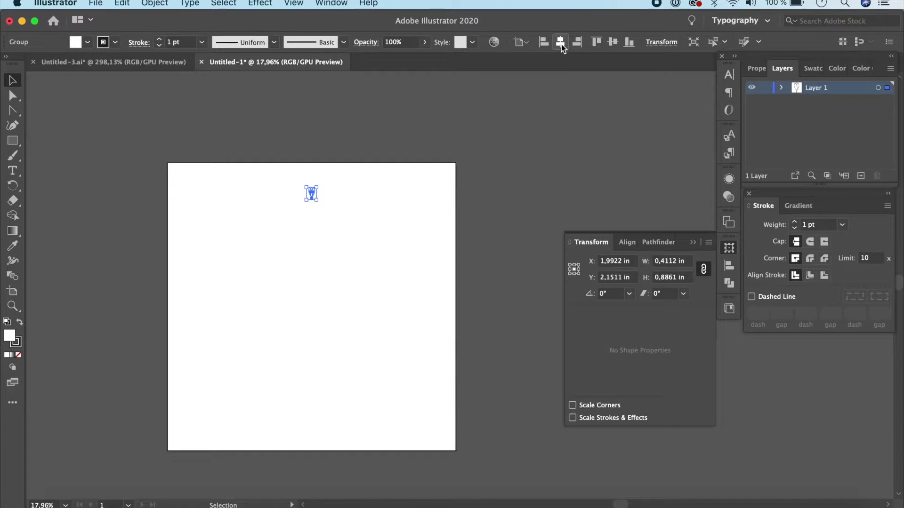
click(613, 44)
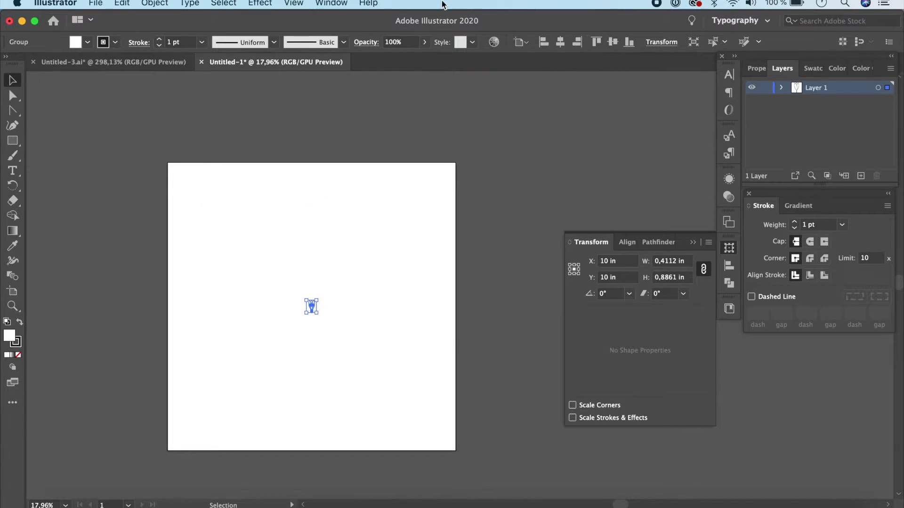
click(324, 3)
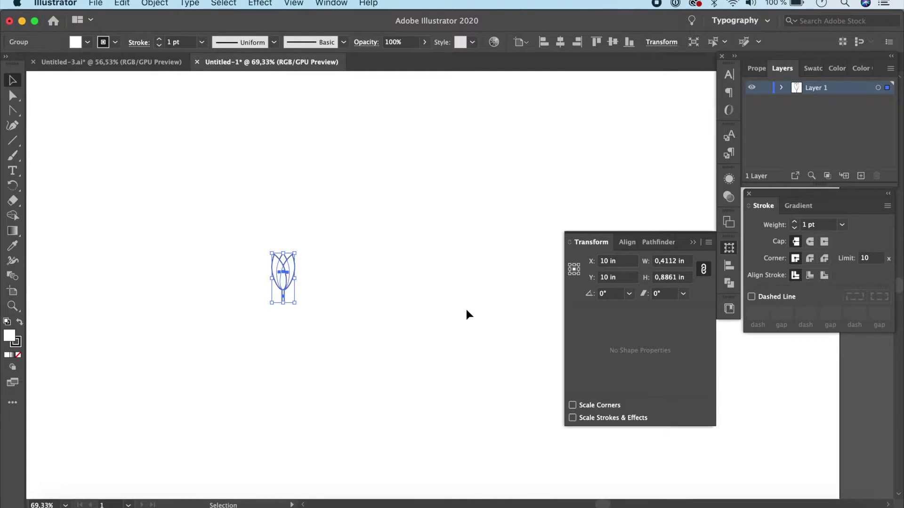
Try scaling the tulip proportionally to a width of 0.2112 in
click(668, 45)
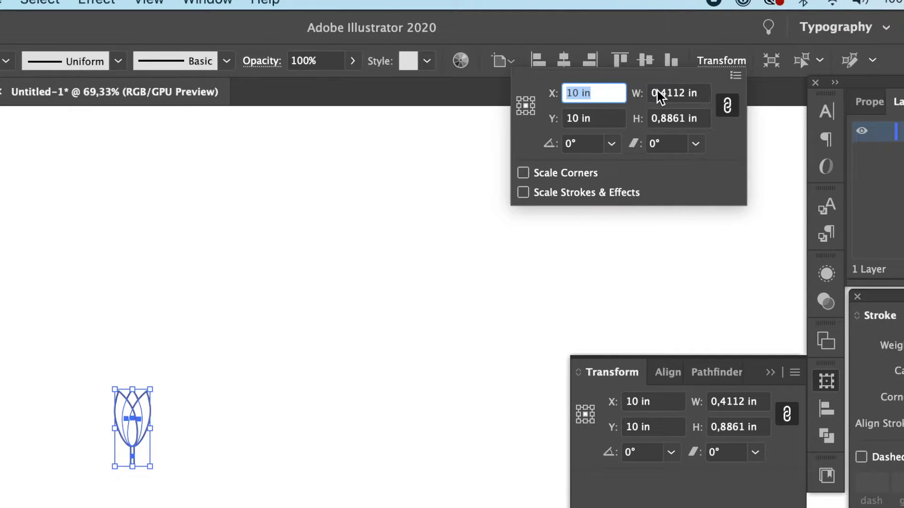
click(657, 91)
key(Right)
key(Right)
key(BackSpace)
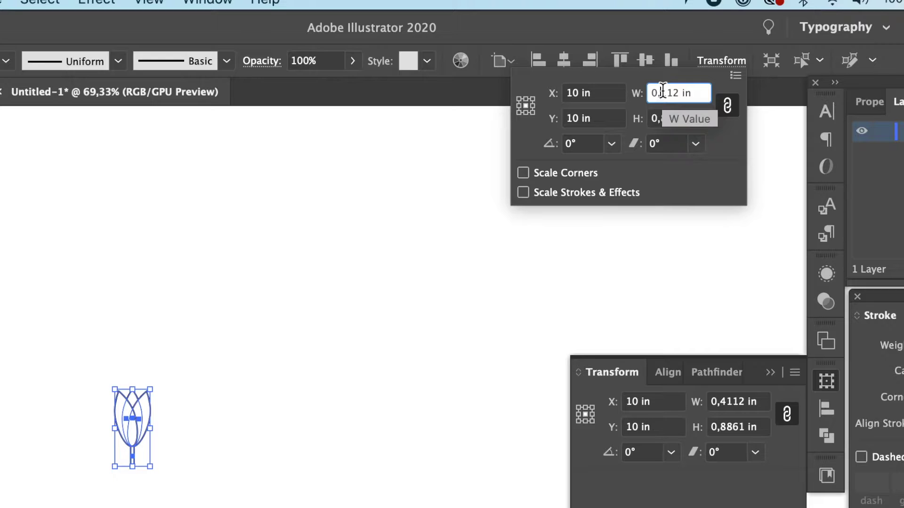
text(2)
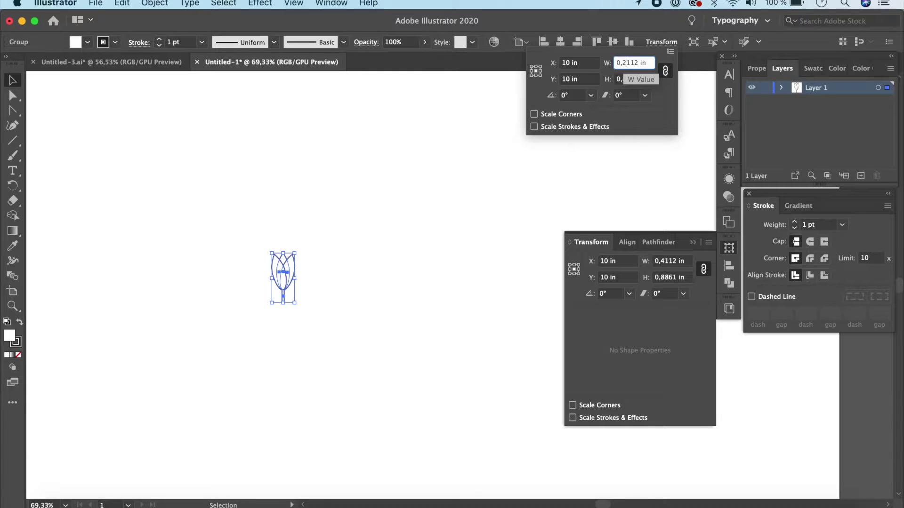
key(Return)
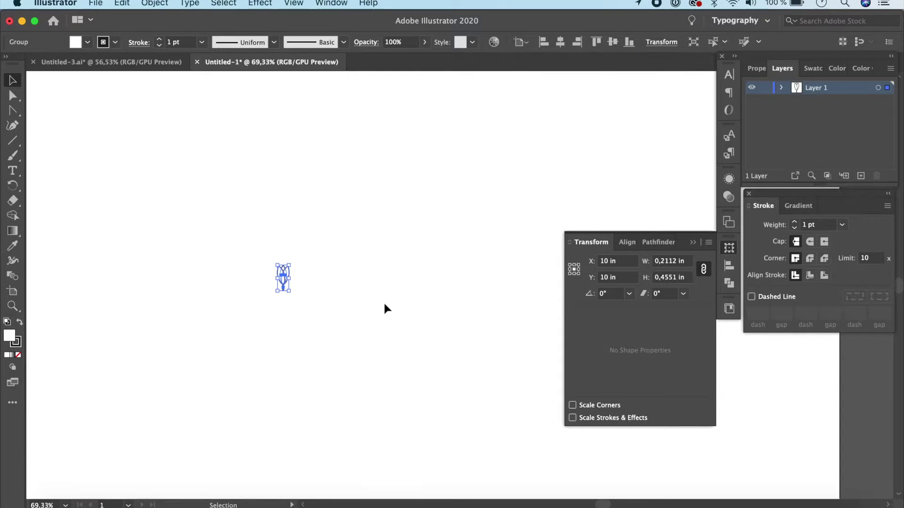
click(368, 312)
Copy the tulip about 2 in to the right and repeat the duplication to make a horizontal row of five
scroll(369, 315, down, 2)
scroll(379, 315, left, 3)
scroll(379, 315, down, 2)
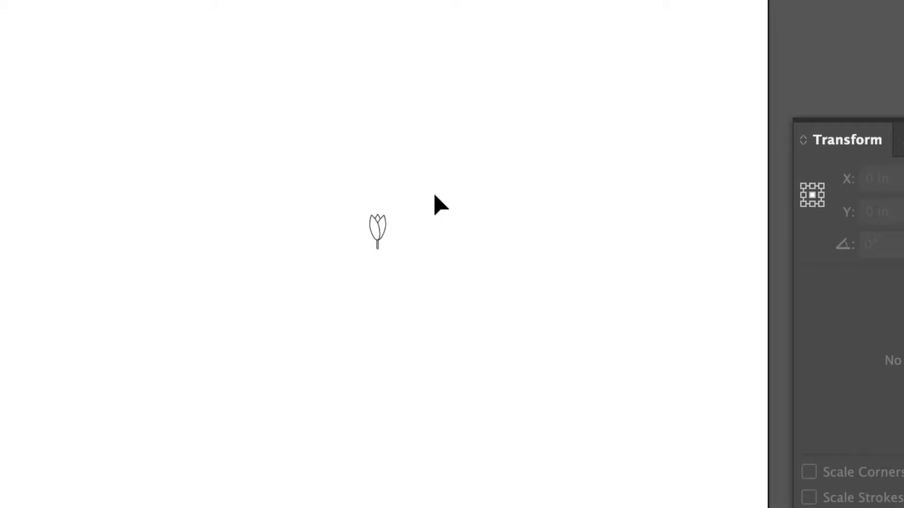
click(381, 228)
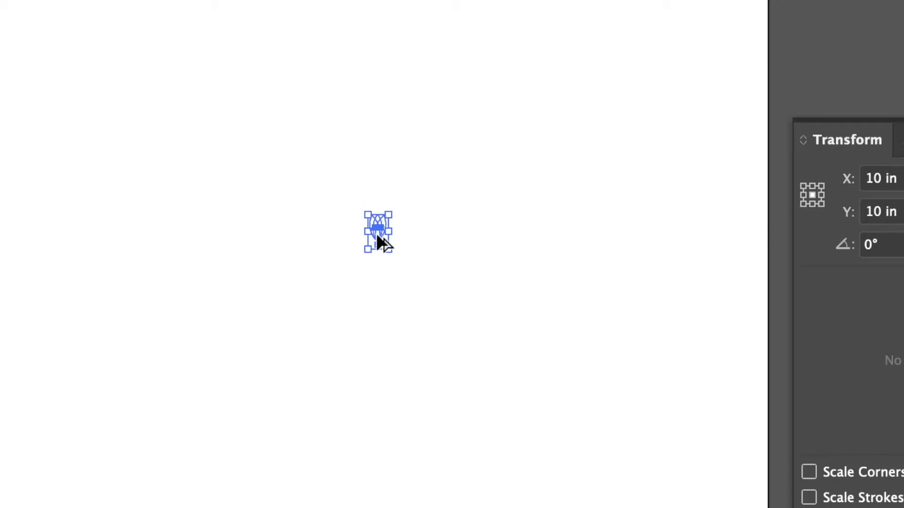
drag(378, 236, 439, 238)
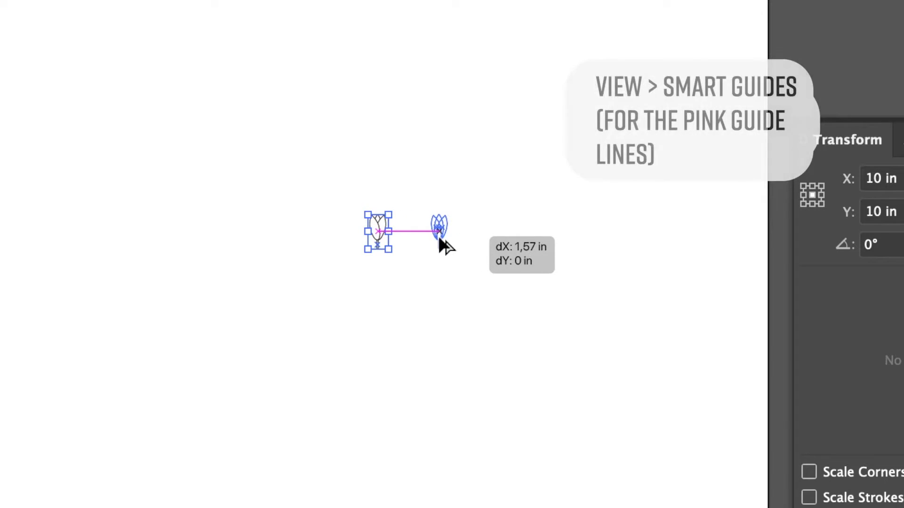
mouse_move(439, 236)
mouse_down()
mouse_move(417, 231)
mouse_move(444, 232)
mouse_up()
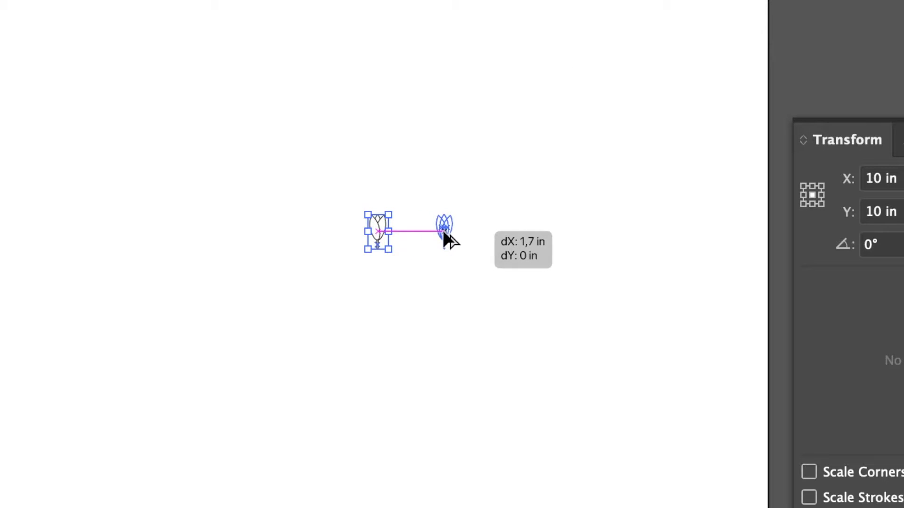
drag(444, 232, 456, 233)
key(super+d)
key(super+d)
key(super+d)
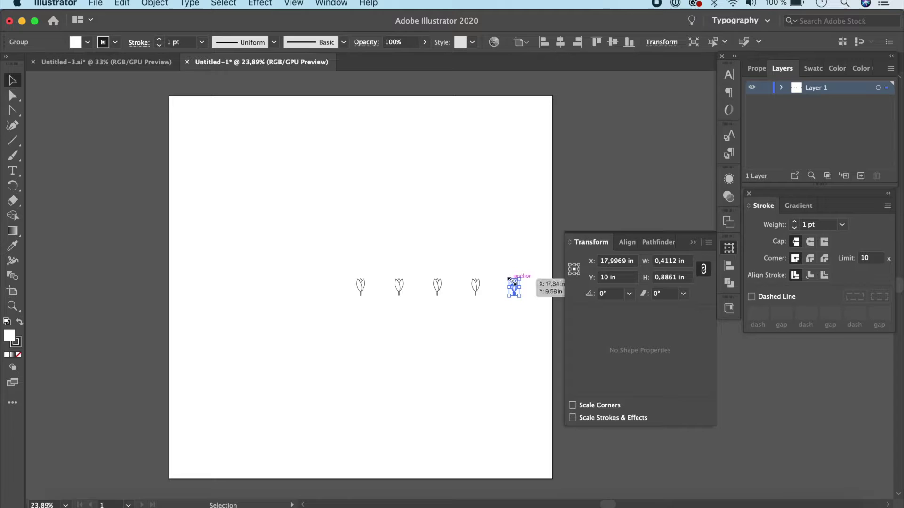
Copy the whole row of tulips about 2 in downward and repeat the duplication to make a grid of five rows
click(578, 181)
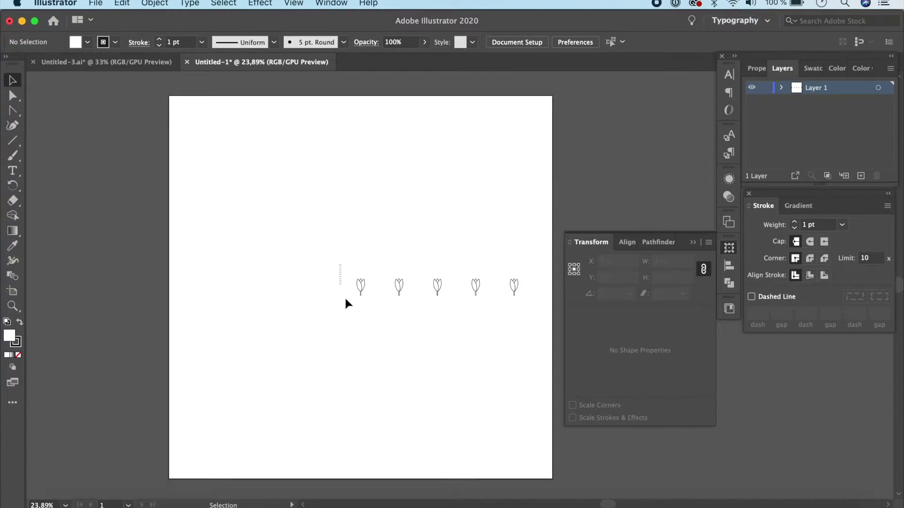
drag(346, 300, 537, 309)
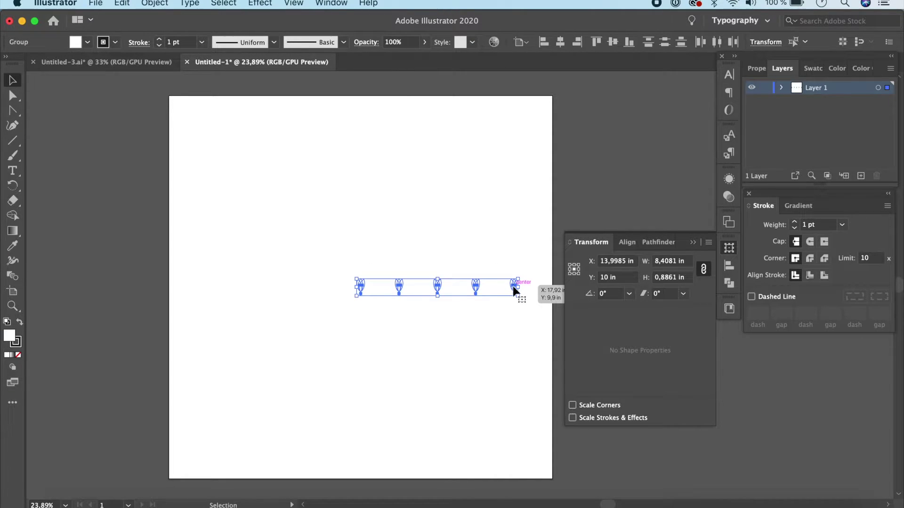
drag(513, 288, 513, 328)
key(super+d)
key(super+d)
key(super+d)
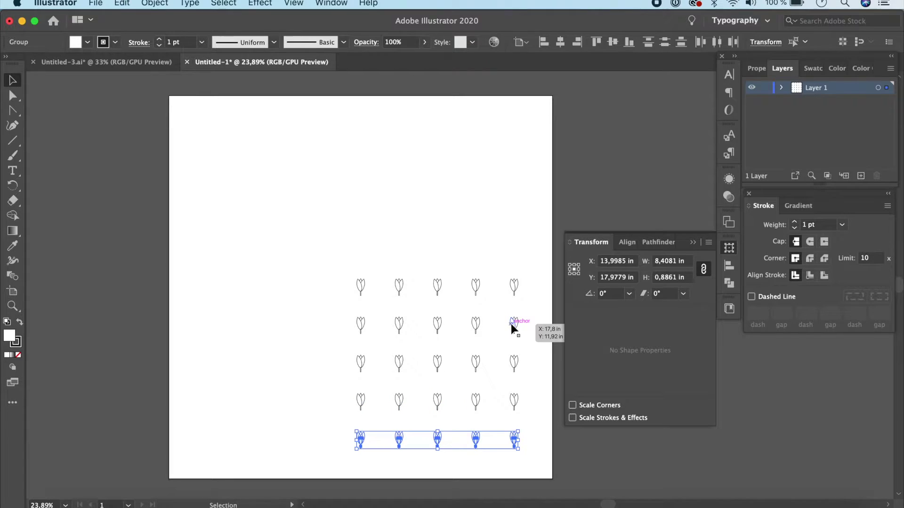
click(541, 306)
Rotate the second, third and fourth tulips of the first row to different angles
scroll(540, 306, down, 2)
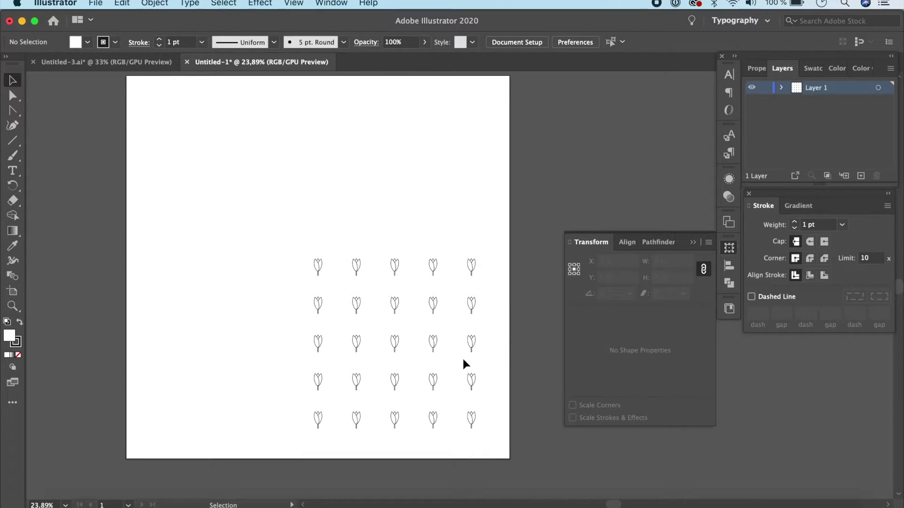
scroll(463, 364, up, 4)
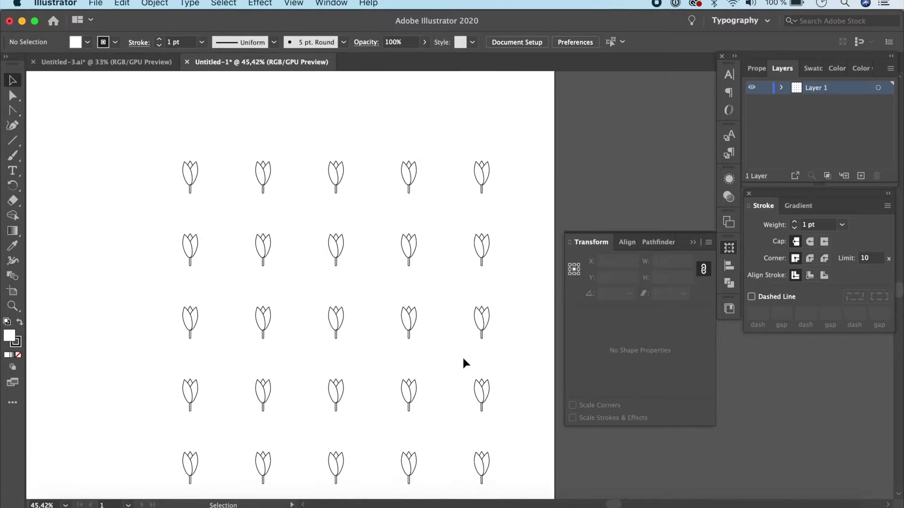
scroll(464, 364, down, 2)
scroll(463, 363, left, 1)
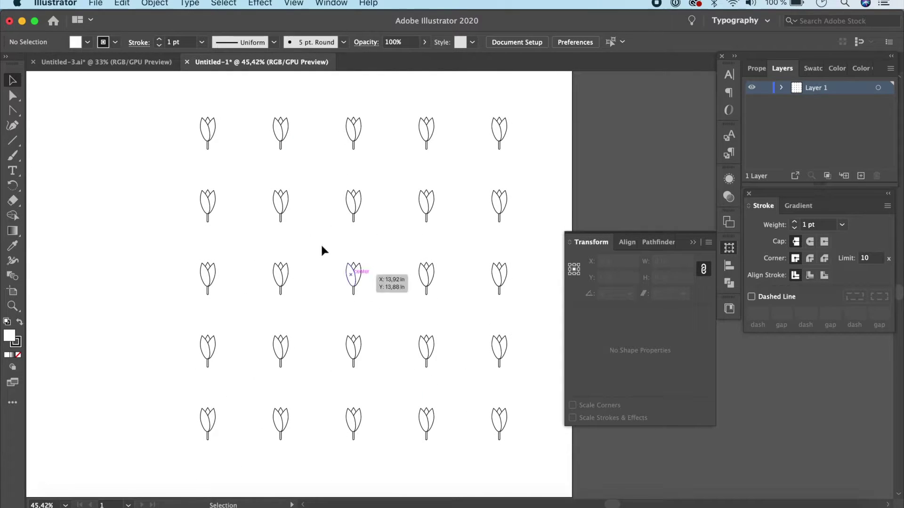
click(279, 130)
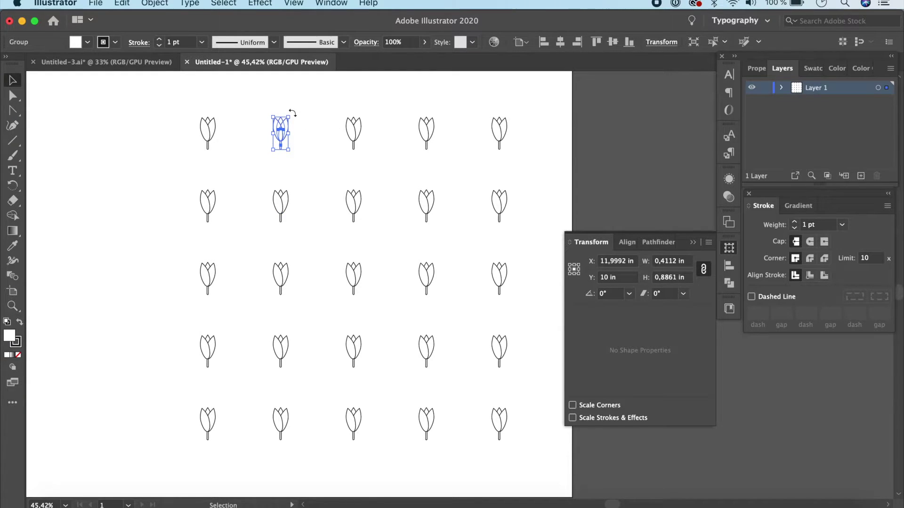
scroll(293, 113, up, 5)
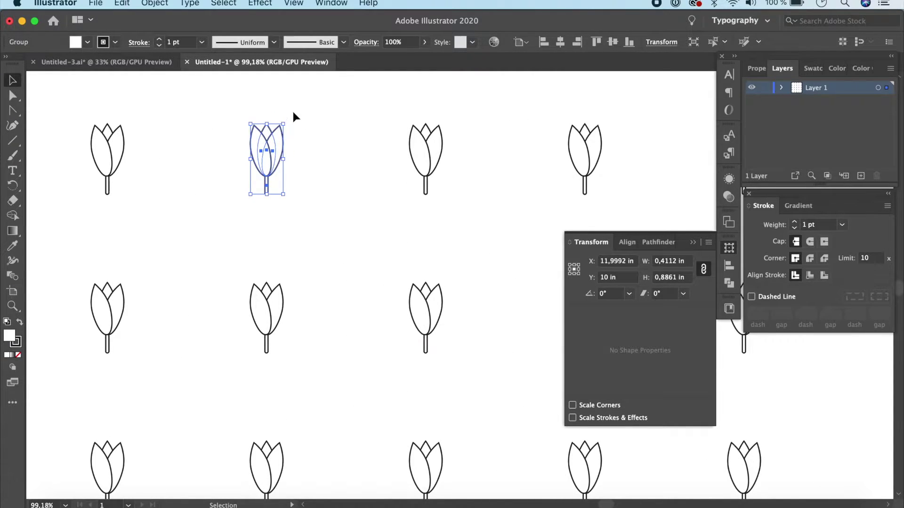
drag(290, 118, 315, 148)
click(419, 155)
drag(448, 201, 473, 159)
click(571, 151)
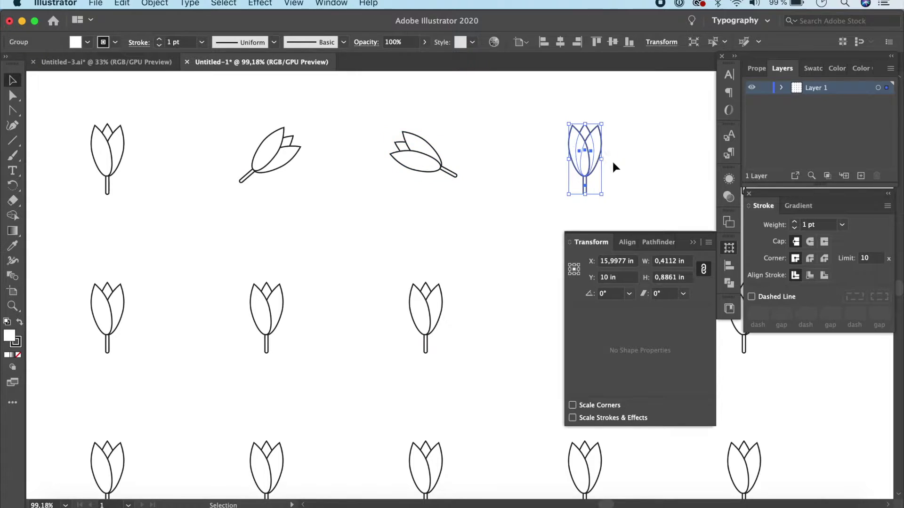
drag(607, 121, 627, 182)
Rotate the tulips in the fifth column to varied angles, leaving the third-row one upright
key(super+0)
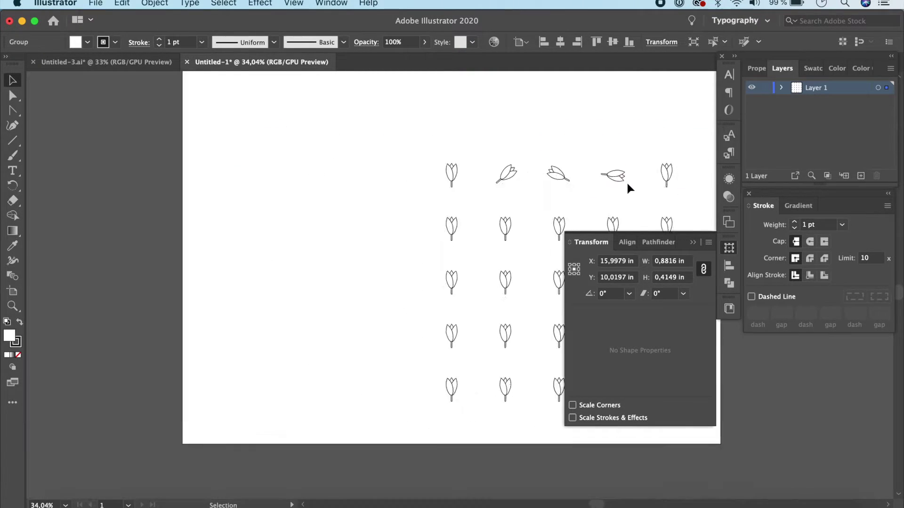
click(519, 160)
drag(529, 151, 475, 178)
click(521, 207)
drag(529, 200, 521, 255)
click(527, 302)
drag(530, 296, 522, 330)
click(520, 353)
drag(527, 364, 515, 389)
Rotate the lower three tulips of the fourth column to different angles
click(471, 353)
drag(480, 363, 475, 377)
click(471, 304)
drag(480, 314, 471, 325)
click(472, 257)
drag(480, 268, 468, 259)
drag(468, 259, 466, 264)
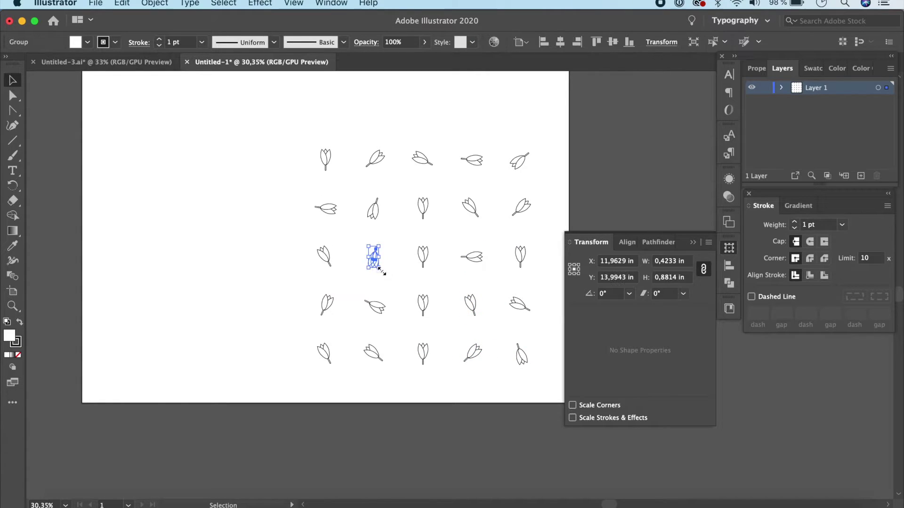
Rotate the third-row tulip of the second column and the lower four tulips of the middle column to varied angles
drag(383, 272, 433, 251)
click(423, 257)
click(423, 207)
drag(431, 221, 445, 214)
click(422, 304)
drag(430, 315, 405, 307)
click(423, 353)
drag(437, 339, 434, 374)
click(541, 349)
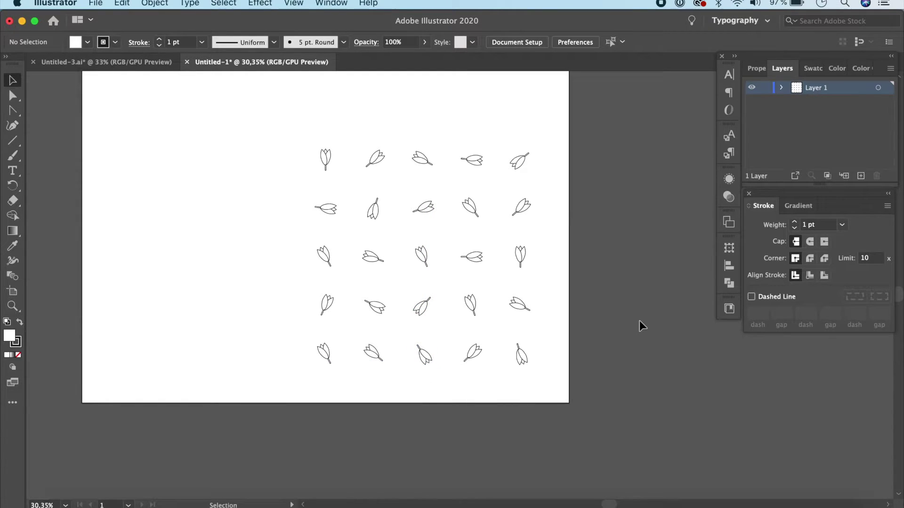
Check in the view options whether Smart Guides is turned on
key(super+0)
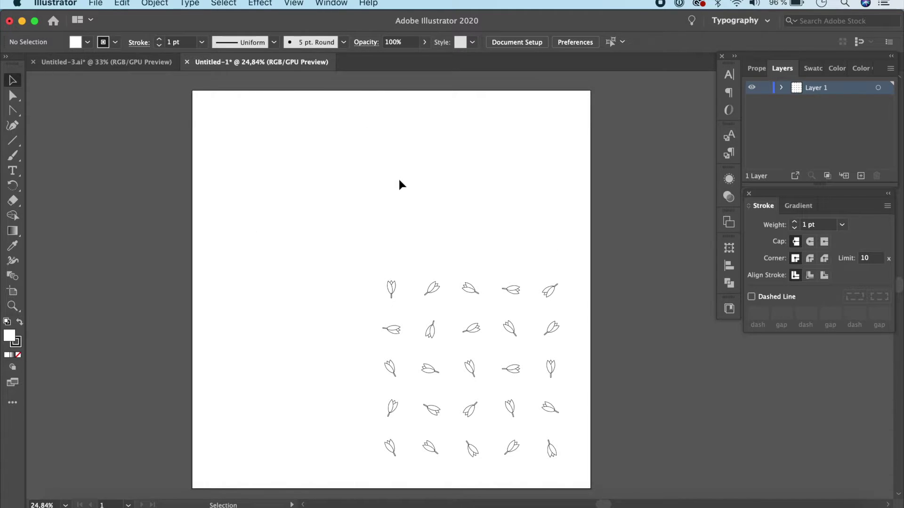
click(288, 3)
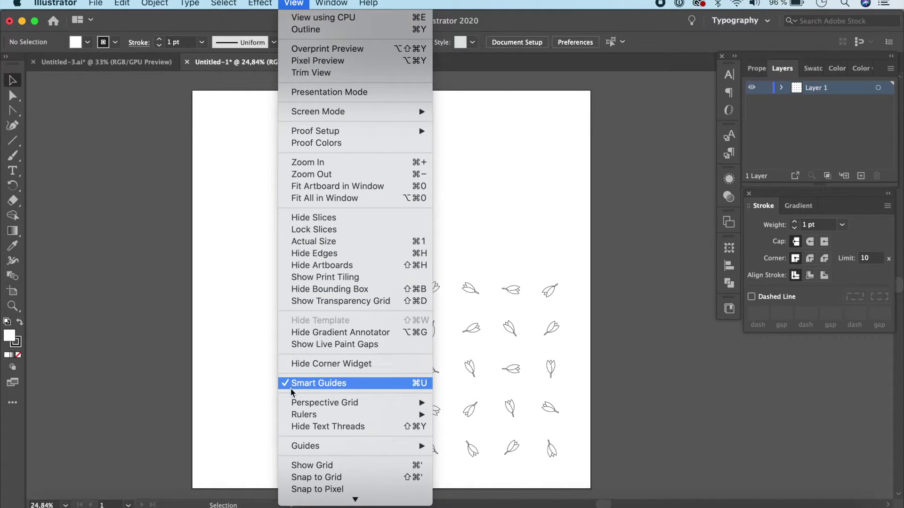
click(679, 382)
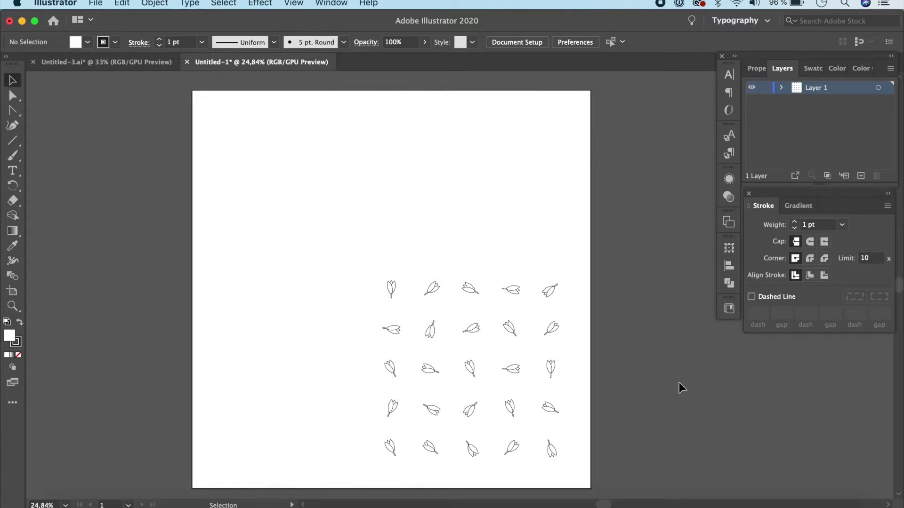
Duplicate the five-by-five tulip block straight above itself, leaving a gap of about 1.27 in to match the row spacing
drag(352, 274, 566, 473)
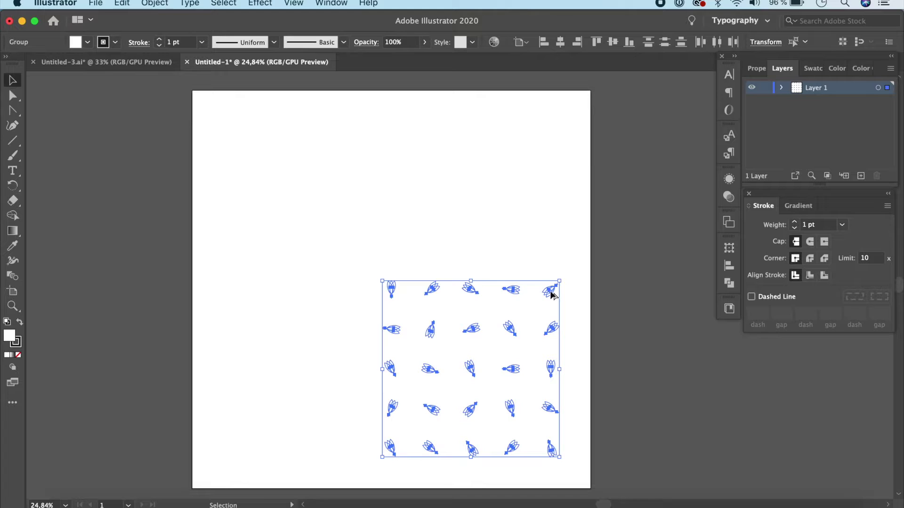
drag(551, 295, 547, 92)
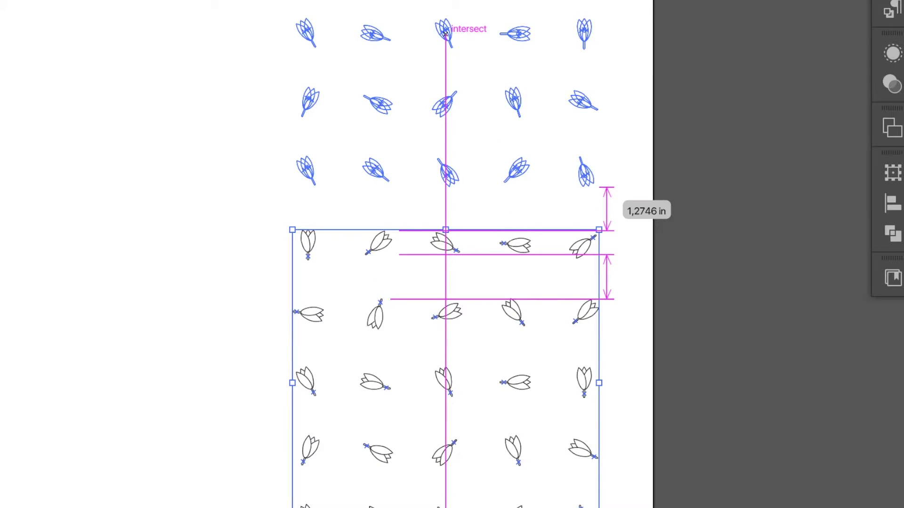
drag(445, 34, 445, 41)
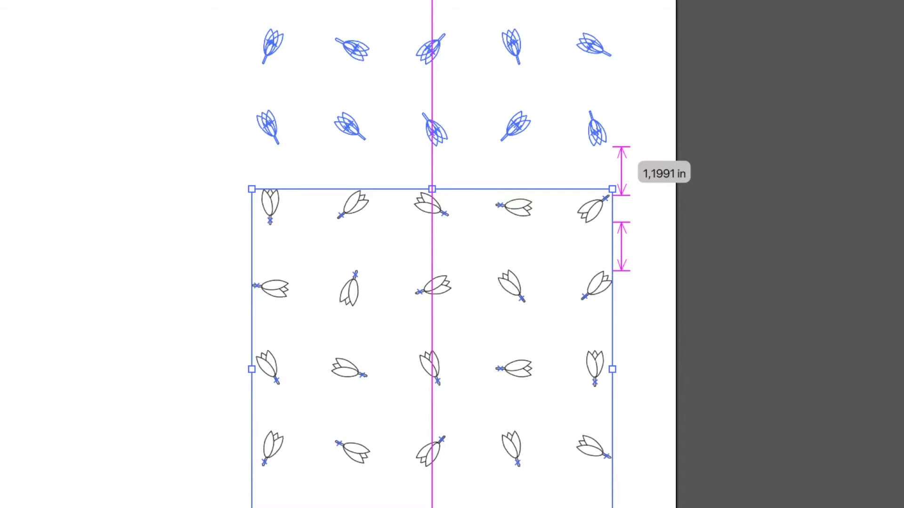
drag(443, 36, 442, 27)
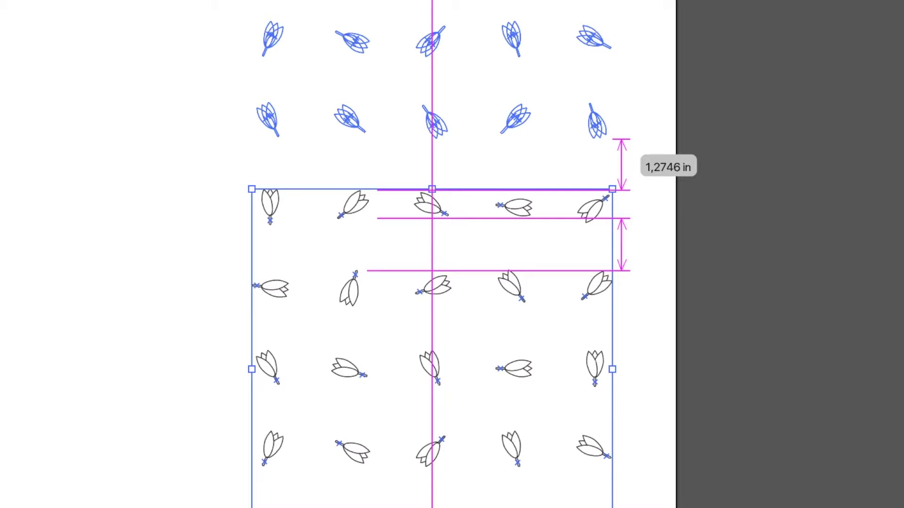
drag(557, 90, 557, 91)
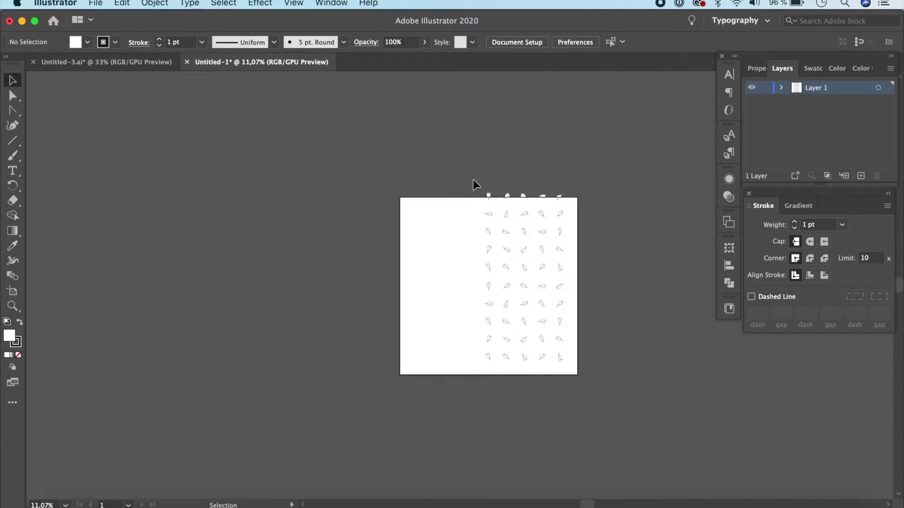
Duplicate the ten rows of tulips horizontally onto the empty half of the artboard, matching the existing column spacing at about 1.28 in
drag(473, 180, 589, 392)
scroll(589, 393, up, 3)
drag(535, 359, 379, 351)
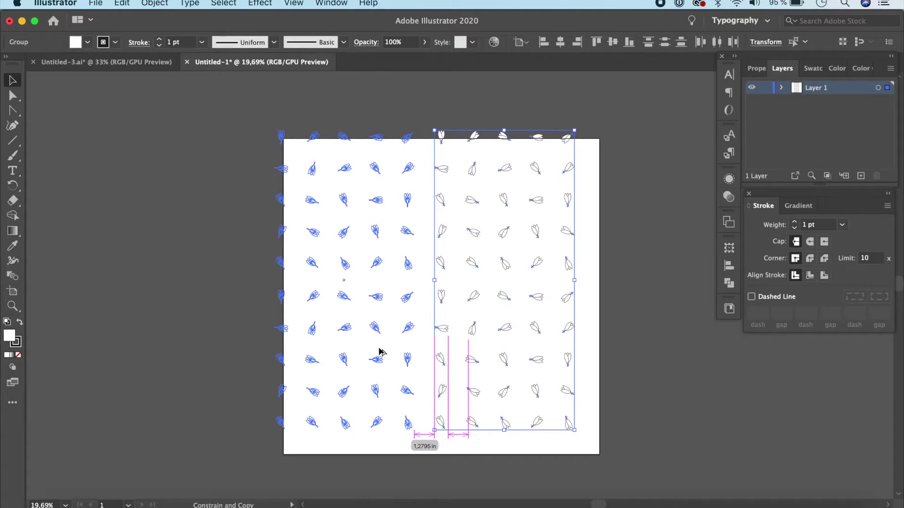
drag(379, 350, 379, 347)
click(649, 359)
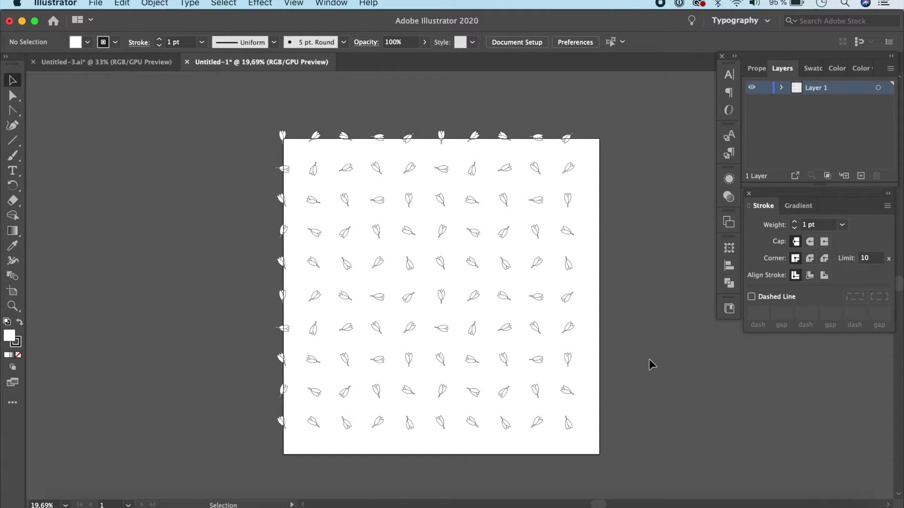
Delete the column and row of tulips that overlap the artboard's left and top edges
scroll(649, 360, down, 3)
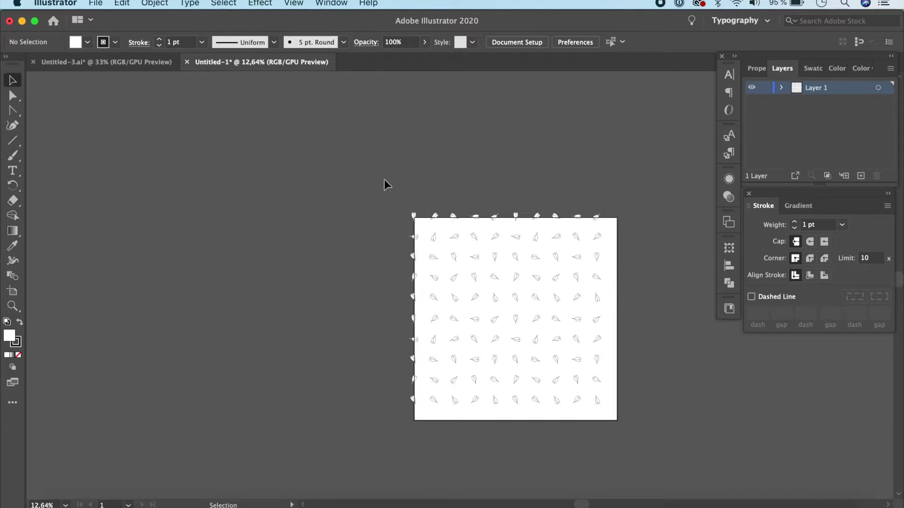
drag(415, 294, 418, 413)
key(Delete)
drag(485, 220, 617, 225)
key(Delete)
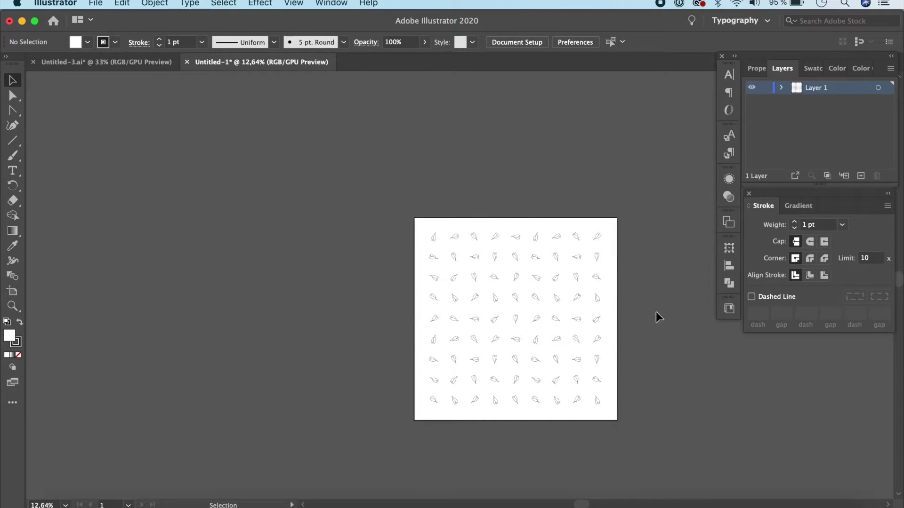
Group all the remaining tulips on the artboard
key(super+0)
drag(275, 157, 538, 434)
key(super+g)
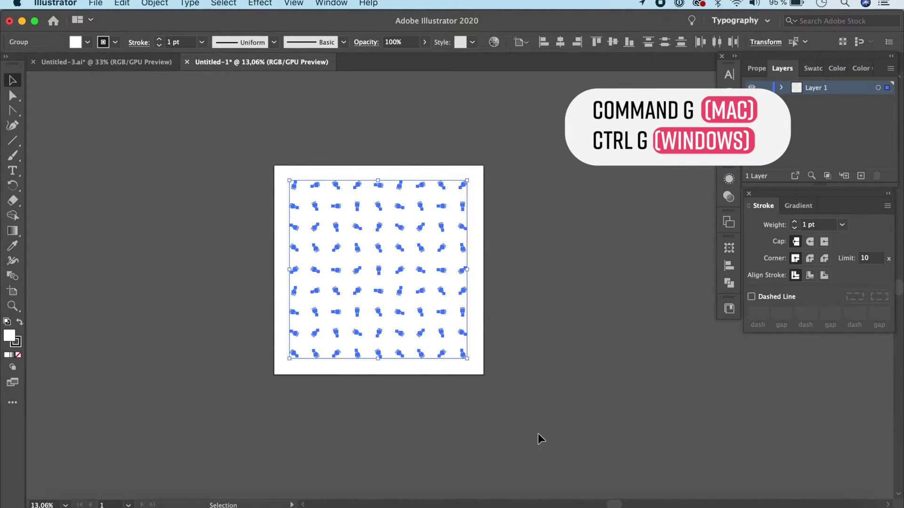
click(537, 433)
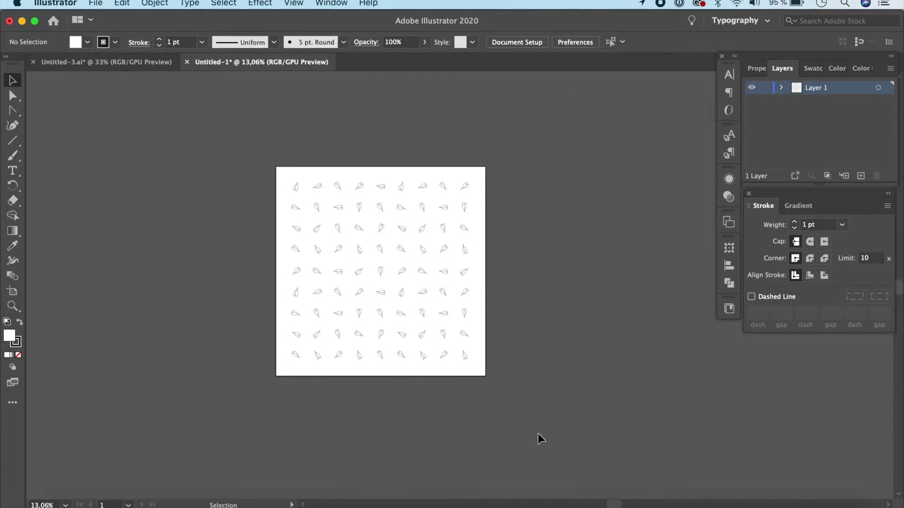
scroll(563, 389, up, 3)
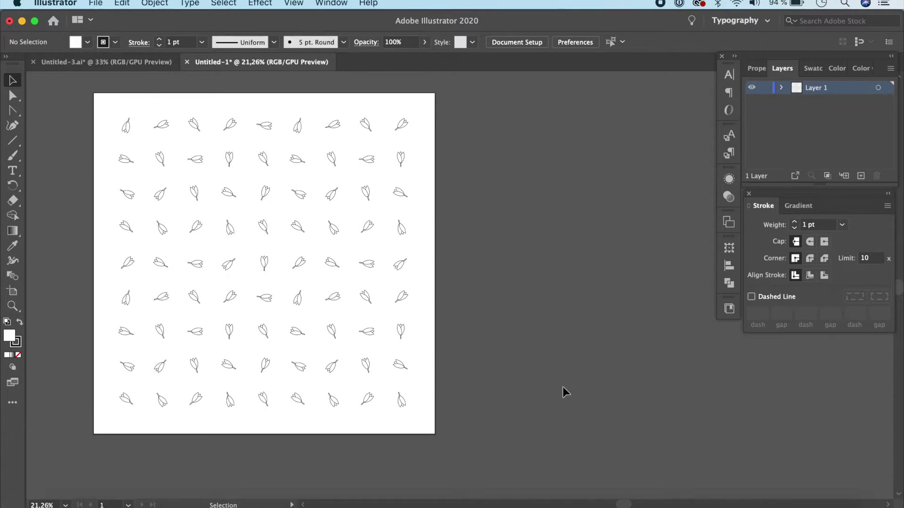
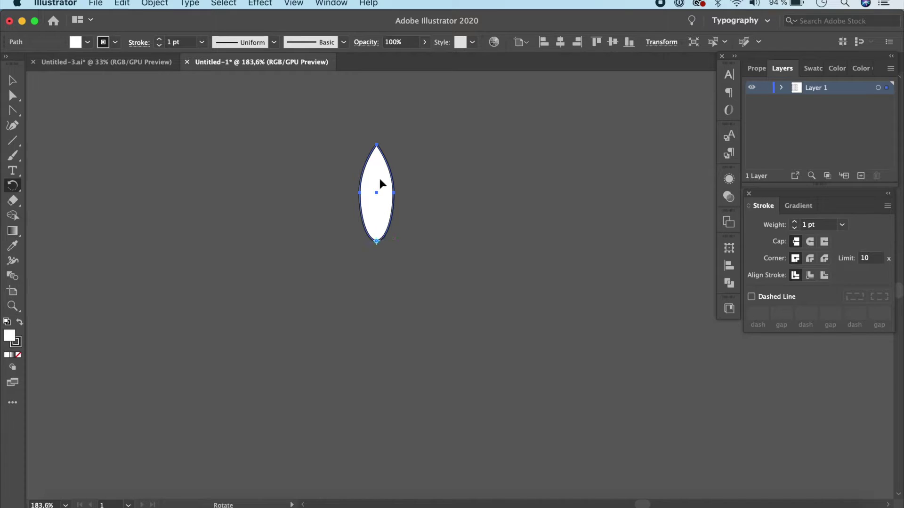
Rotate a copy of the petal around its base point and repeat the transformation until the petals form a full flower
drag(376, 146, 339, 155)
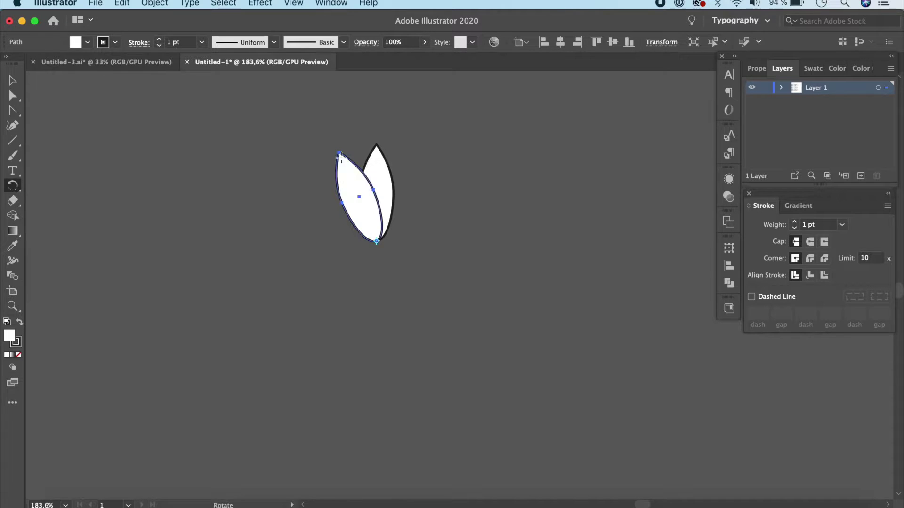
key(super+d)
key(super+d)
key(super+d)
key(super+d)
key(super+d)
key(super+d)
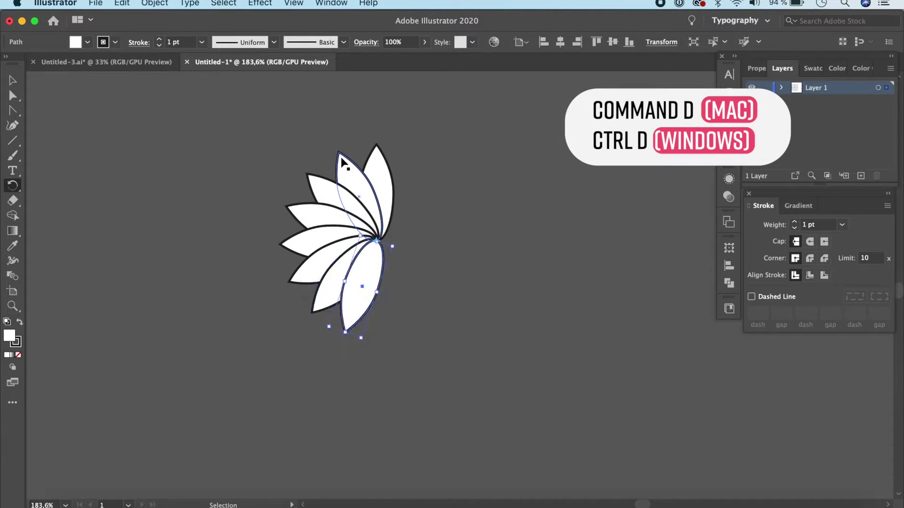
key(super+d)
key(super+d)
key(super+d)
key(super+d)
key(super+d)
key(super+d)
key(super+d)
key(super+d)
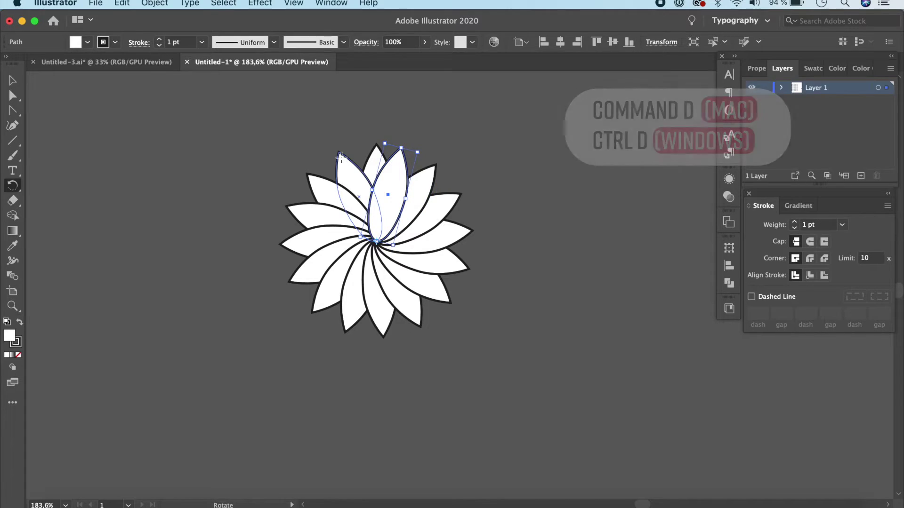
Select every other petal of the flower and bring those petals to the front
key(v)
click(347, 201)
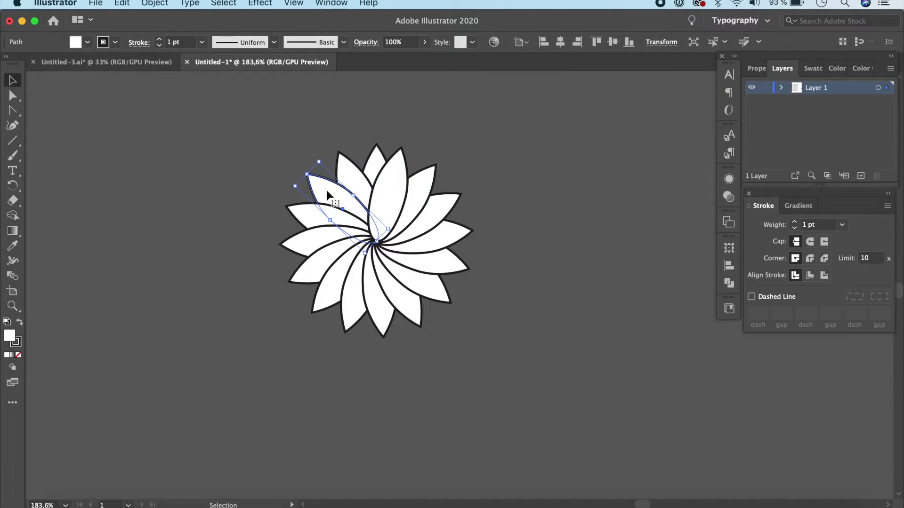
shift+click(310, 236)
shift+click(333, 279)
shift+click(375, 289)
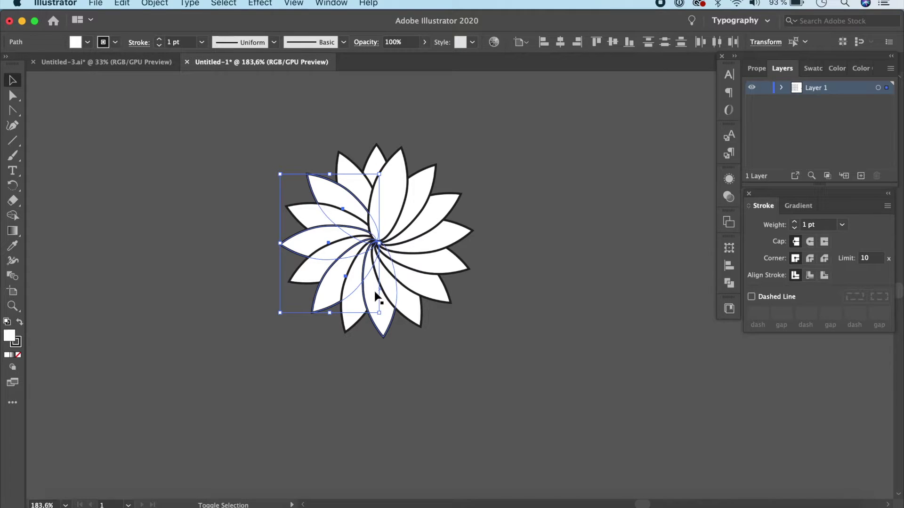
shift+click(426, 288)
shift+click(440, 241)
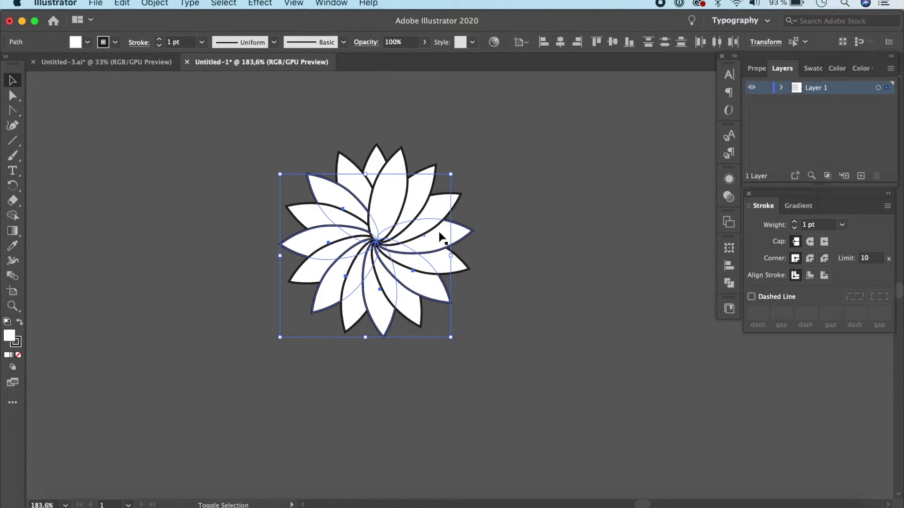
shift+click(400, 194)
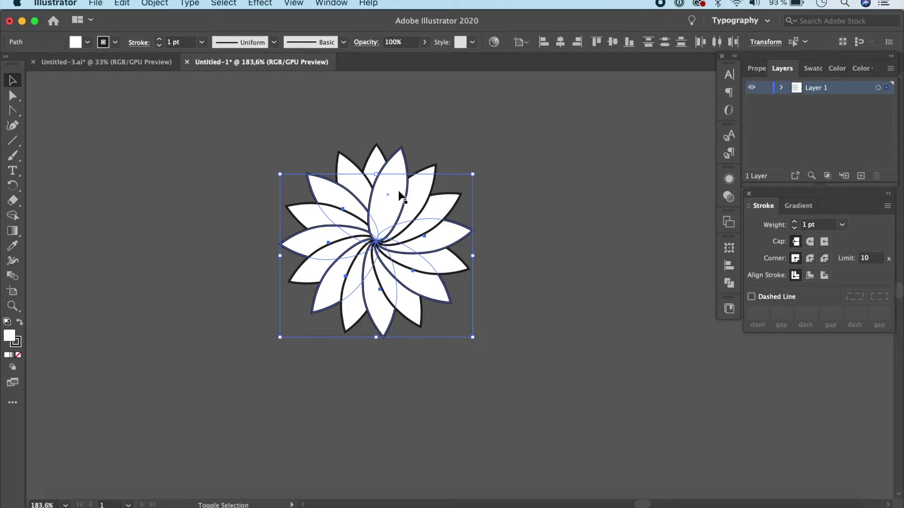
key(super+shift+bracketright)
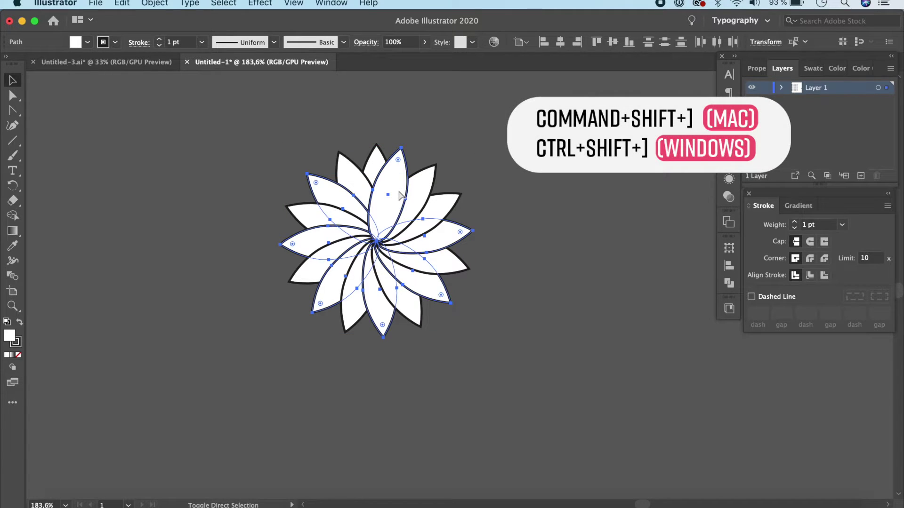
key(super+shift+bracketright)
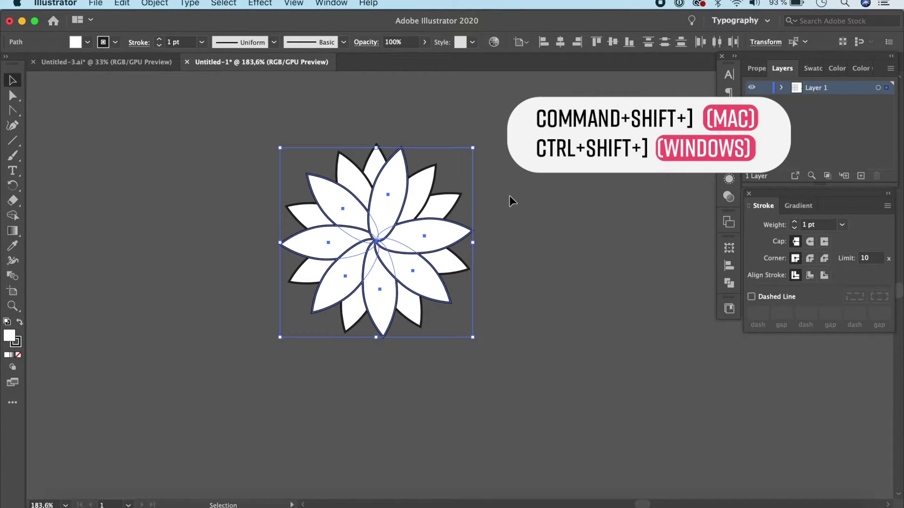
click(509, 196)
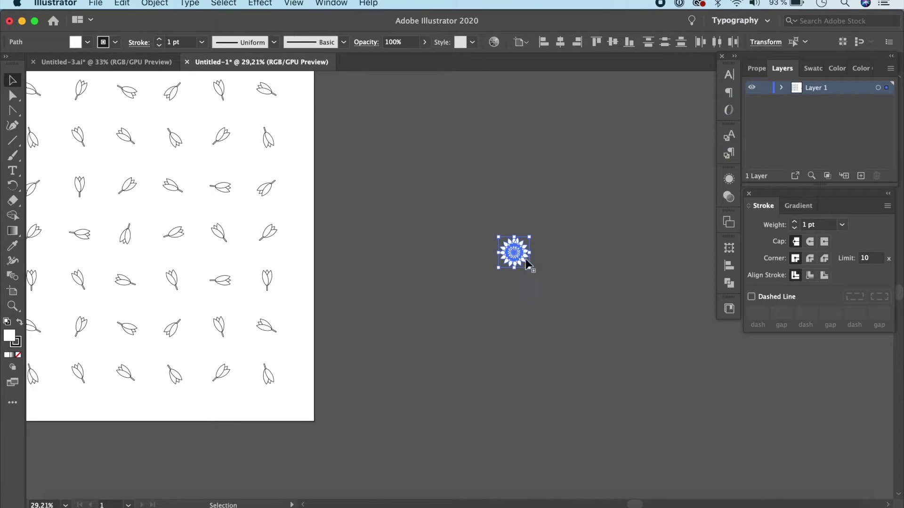
Group the flower's petals and place the flower over the sixth-row tulip of the last column to compare sizes
key(super+g)
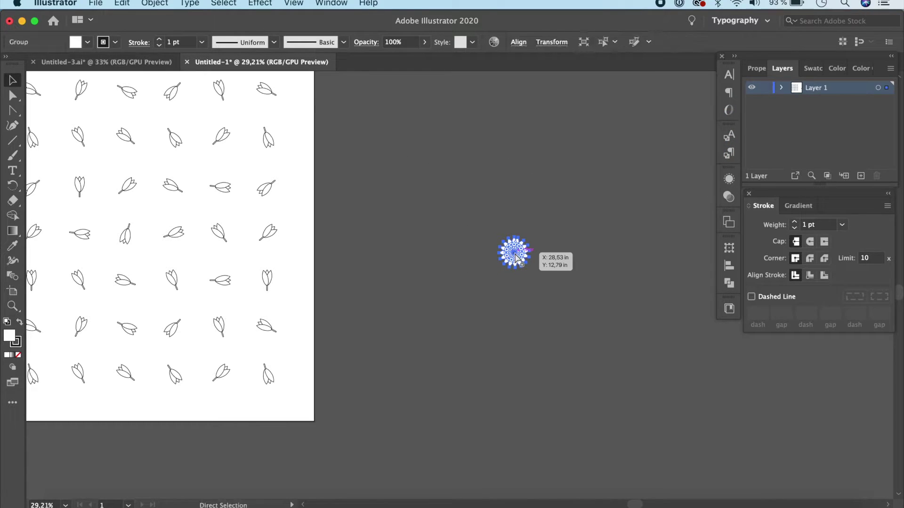
drag(515, 257, 267, 233)
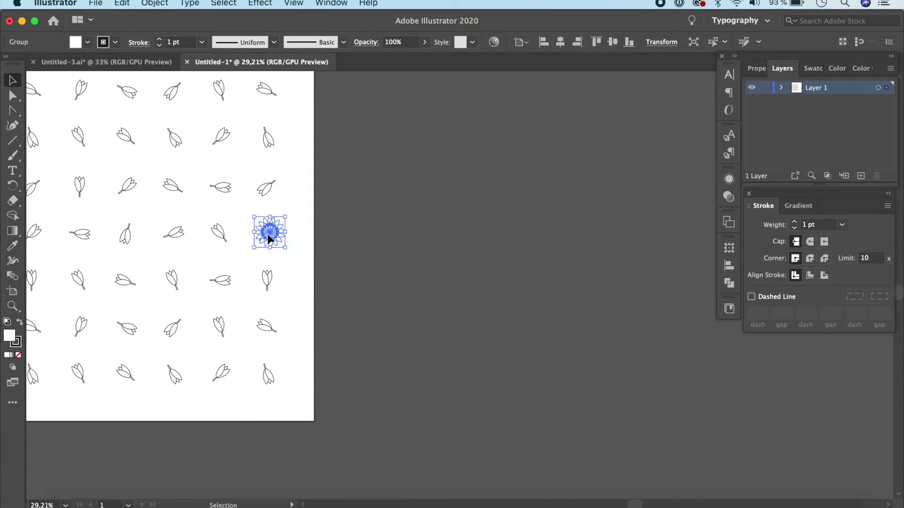
click(347, 253)
scroll(348, 251, up, 5)
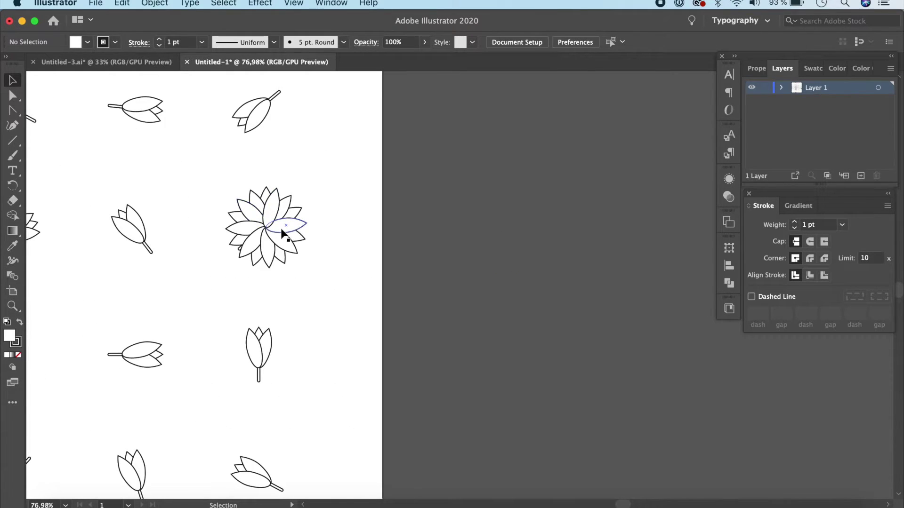
scroll(439, 267, down, 2)
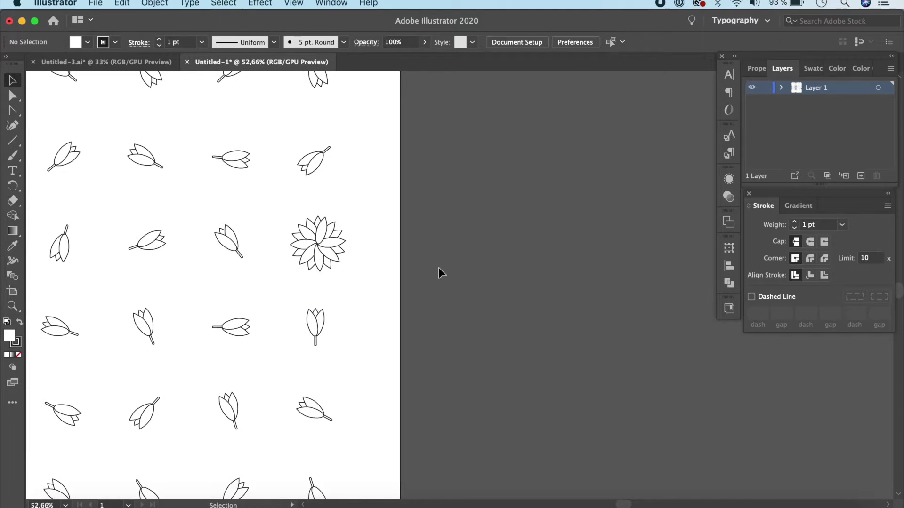
Move the flower off the artboard, just above the last tulip column
scroll(438, 267, down, 5)
drag(376, 295, 373, 106)
click(512, 241)
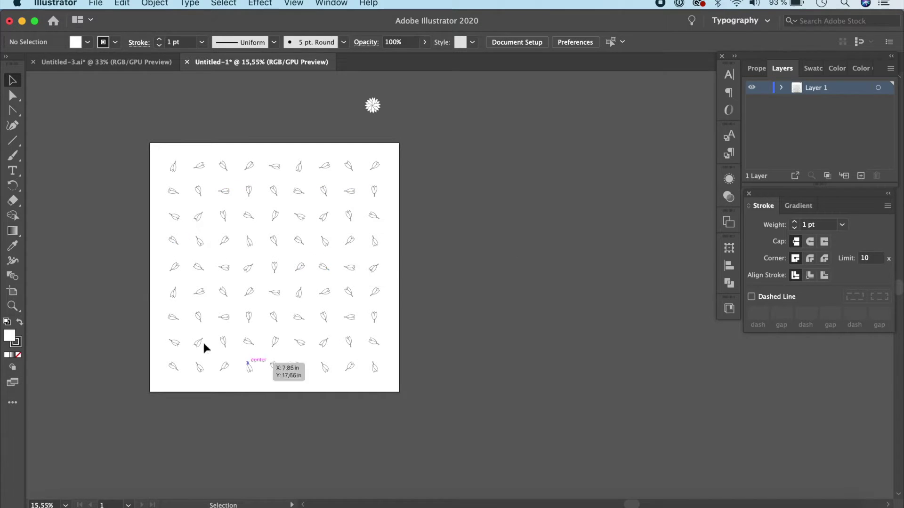
Duplicate the artboard with its tulip pattern, placing the copy to the right of the original
click(12, 297)
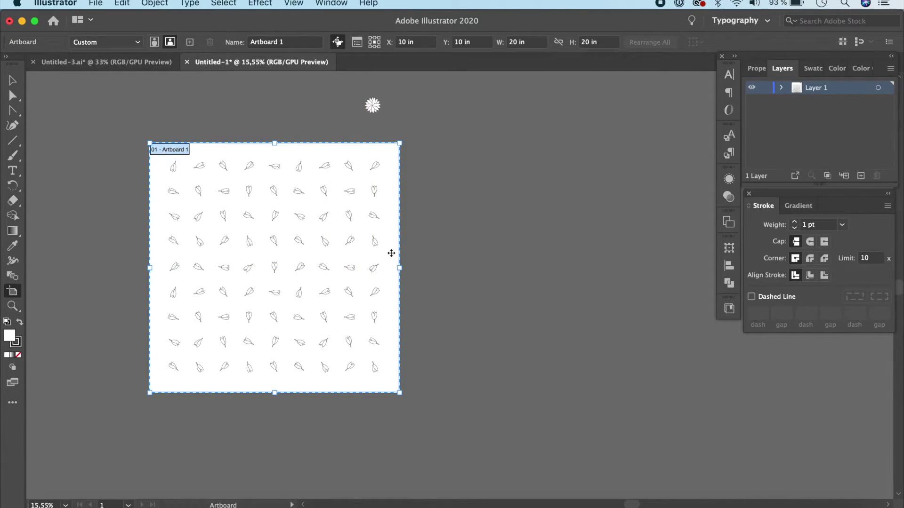
drag(394, 257, 657, 270)
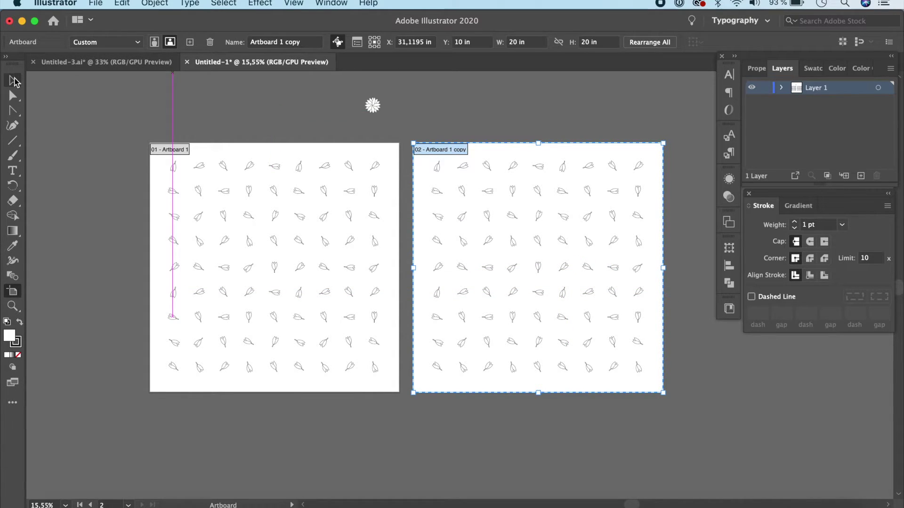
click(15, 81)
scroll(536, 304, right, 3)
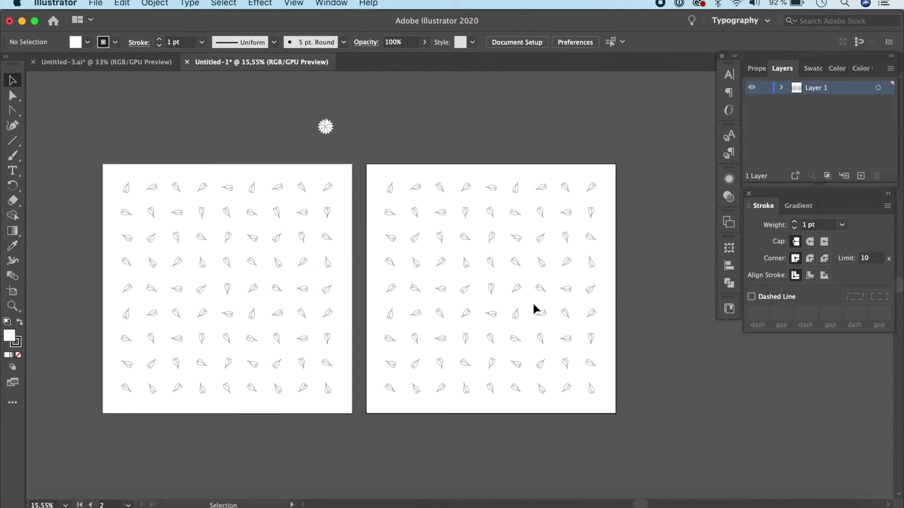
Select the loose flower and add a new layer above the layer holding the tulips
drag(332, 131, 332, 143)
scroll(455, 258, up, 2)
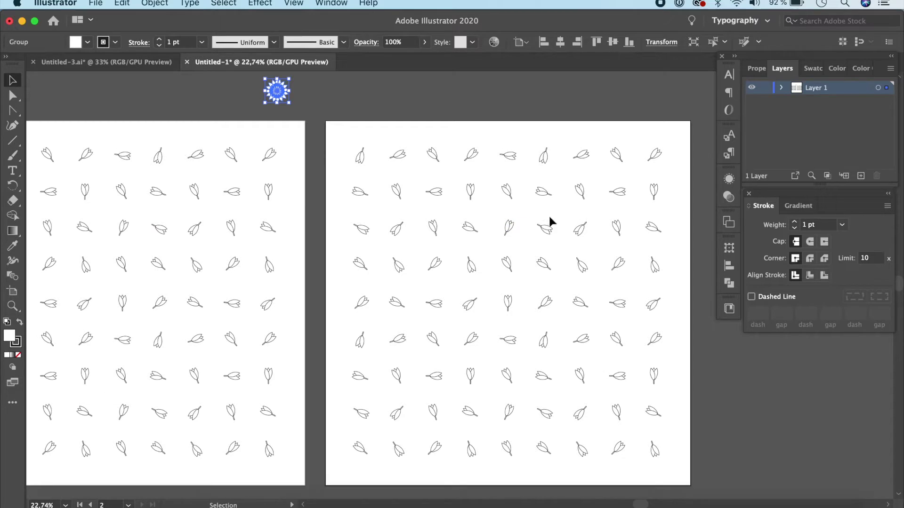
click(861, 176)
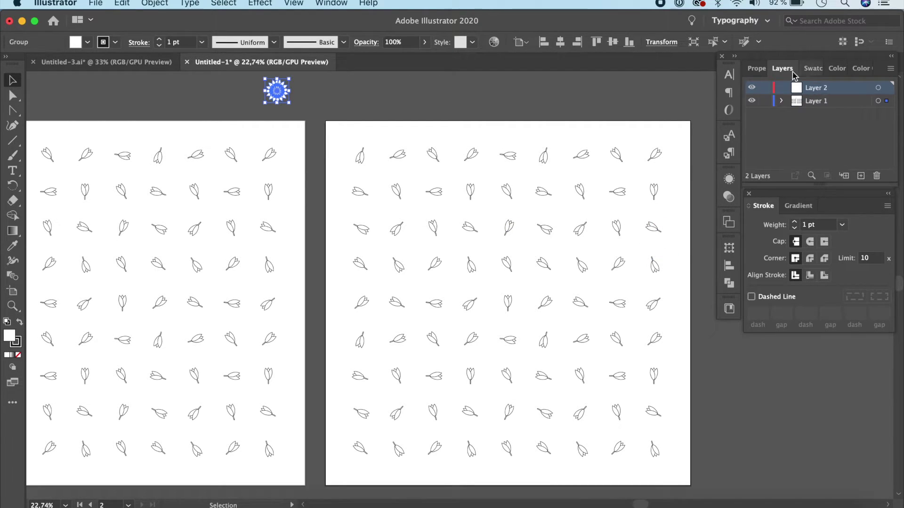
click(330, 4)
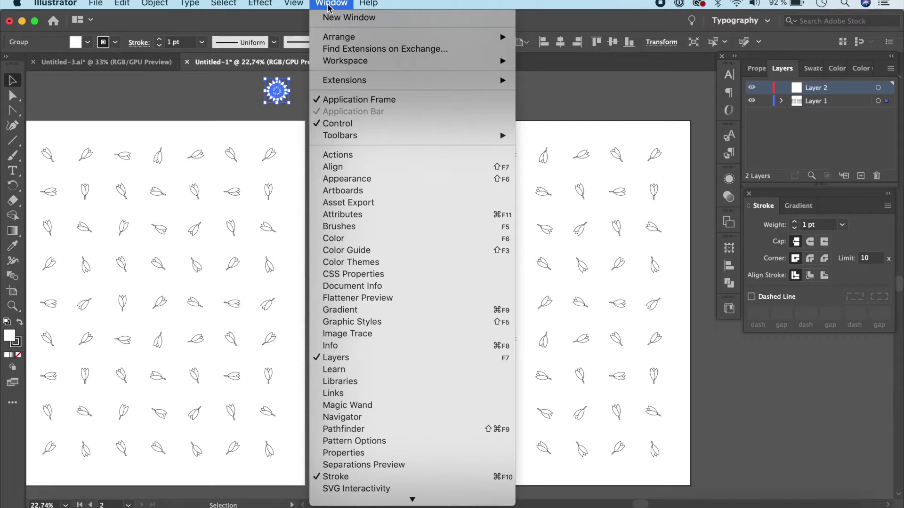
click(331, 3)
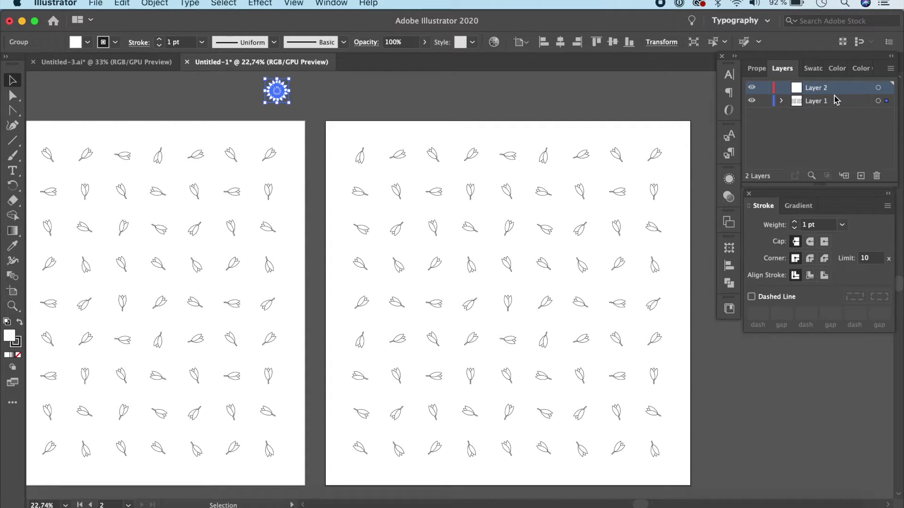
Cut the loose flower above the left artboard out of Layer 1
click(243, 92)
click(276, 97)
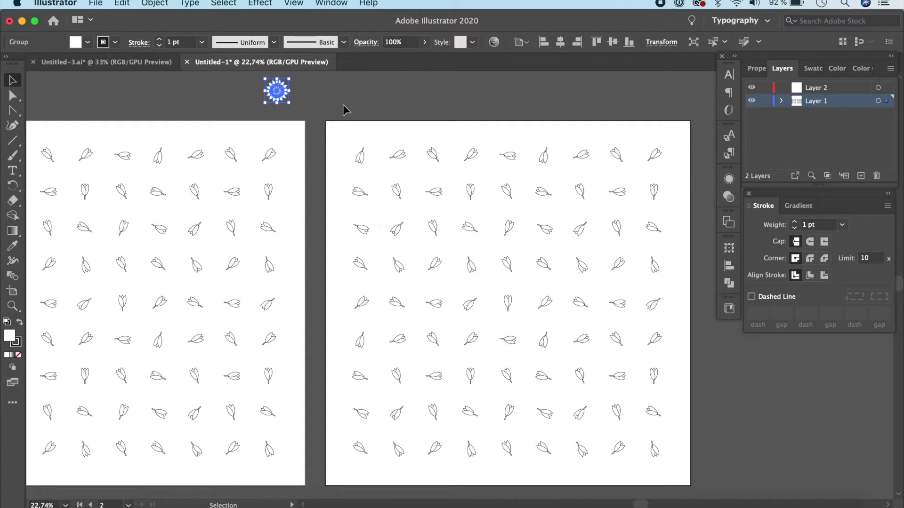
key(super+x)
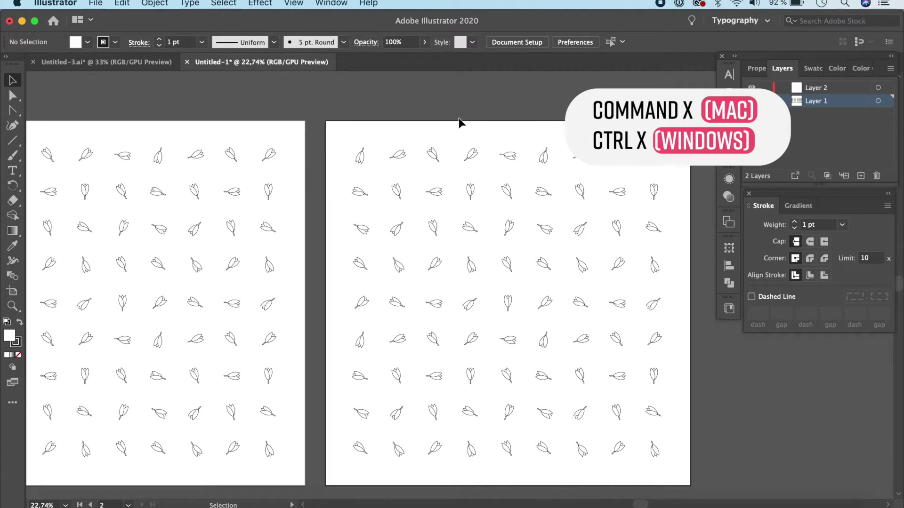
Lock Layer 1 and paste the flower into Layer 2, over the first tulip of the right artboard
click(764, 100)
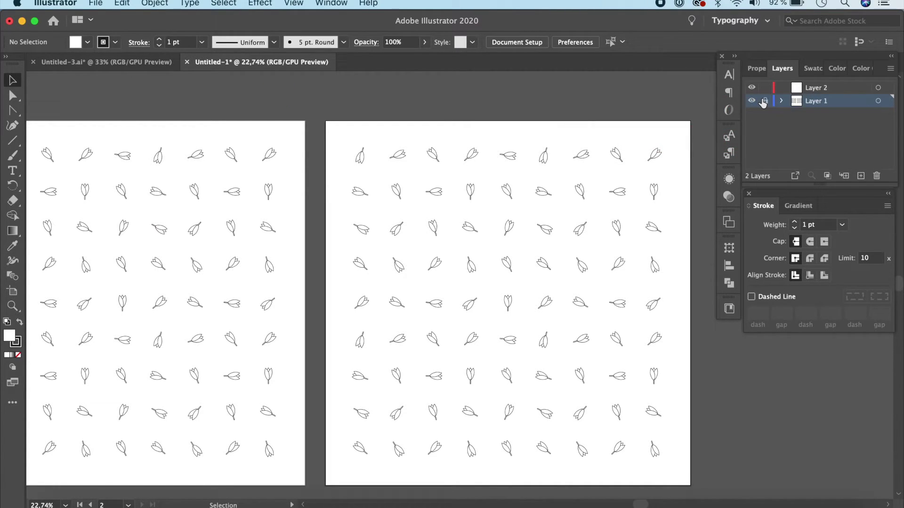
click(816, 89)
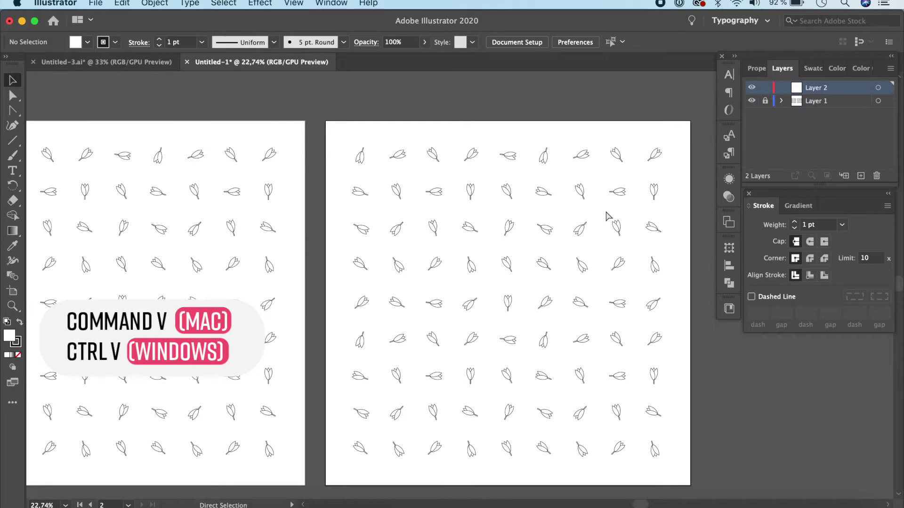
key(super+v)
drag(461, 286, 359, 155)
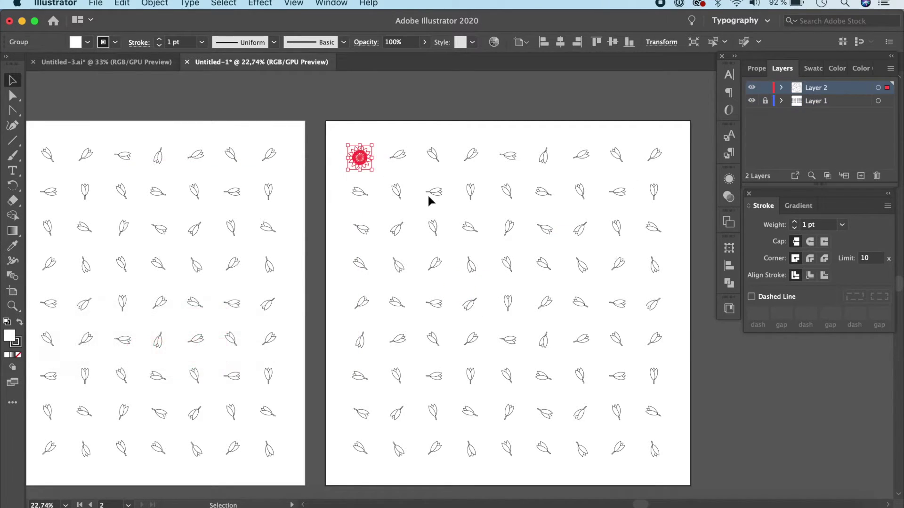
click(429, 197)
Copy the flower 1.99 in along the row onto the second tulip and repeat the copy to get four flowers
scroll(429, 198, up, 3)
click(227, 139)
drag(227, 139, 303, 139)
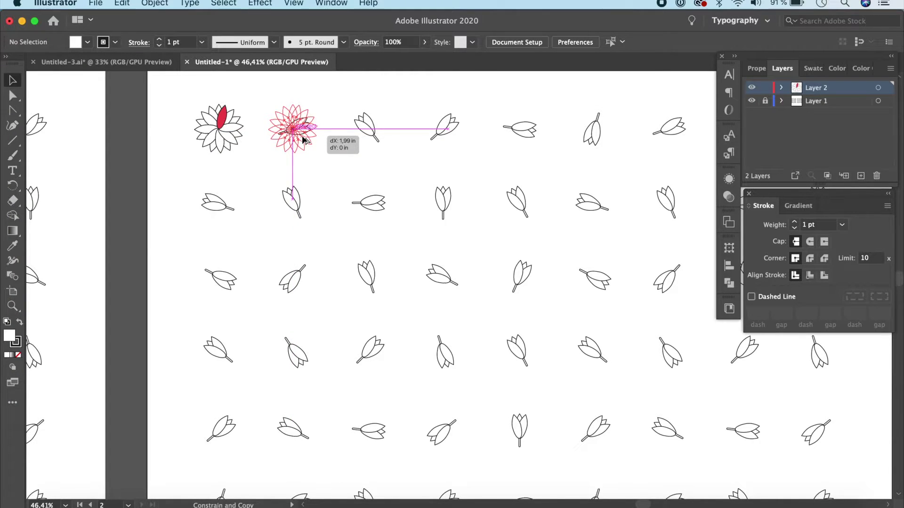
drag(303, 138, 304, 128)
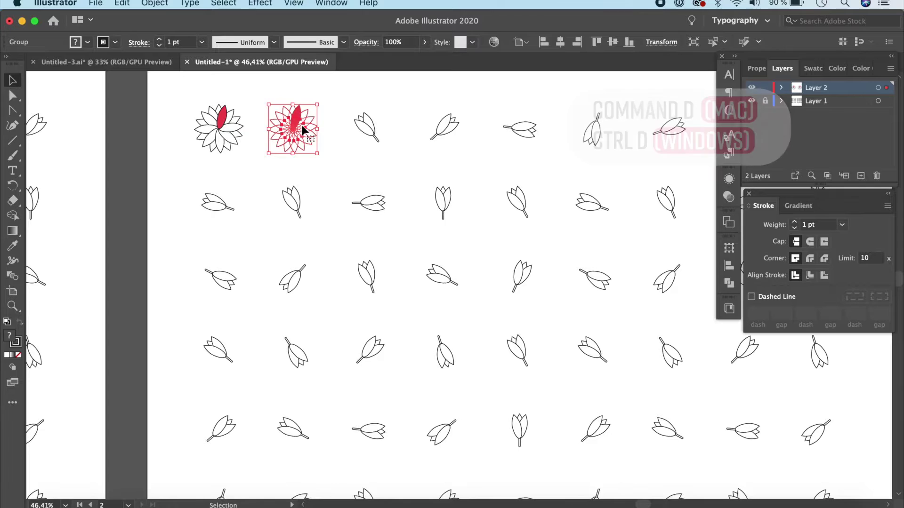
key(super+d)
key(super+d)
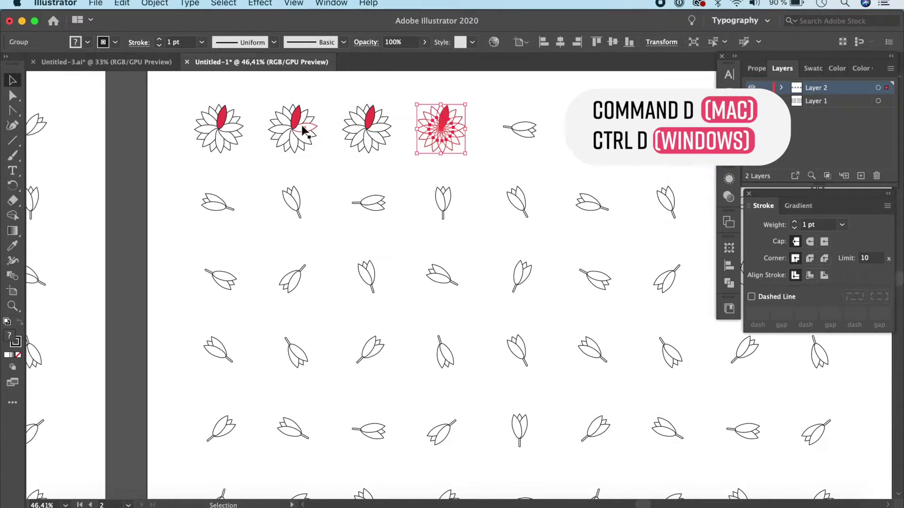
Copy the row of four flowers straight down onto the second tulip row and repeat the copy to fill four rows
drag(184, 108, 448, 150)
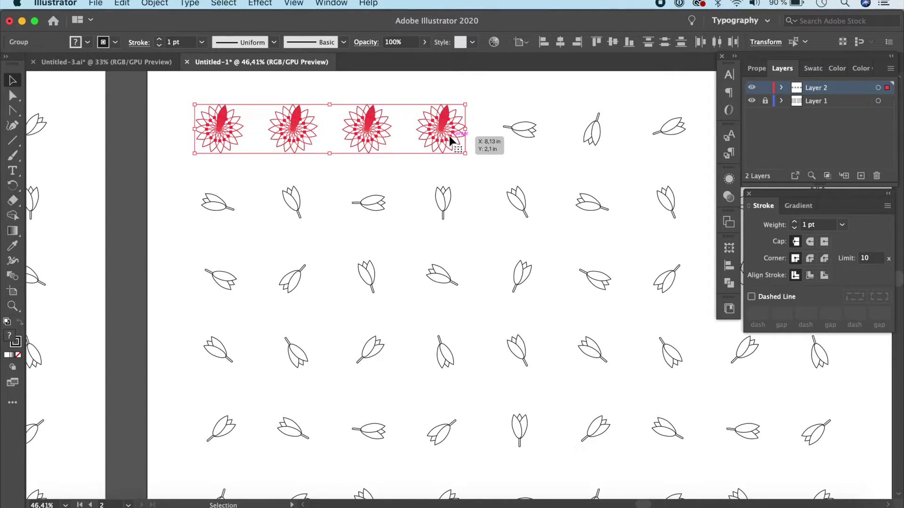
alt+shift+drag(449, 136, 452, 212)
key(super+d)
key(super+d)
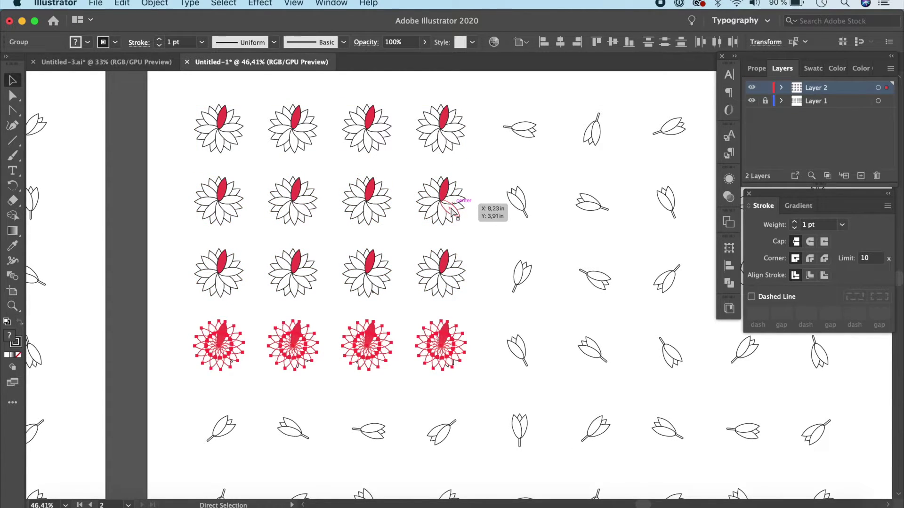
click(171, 260)
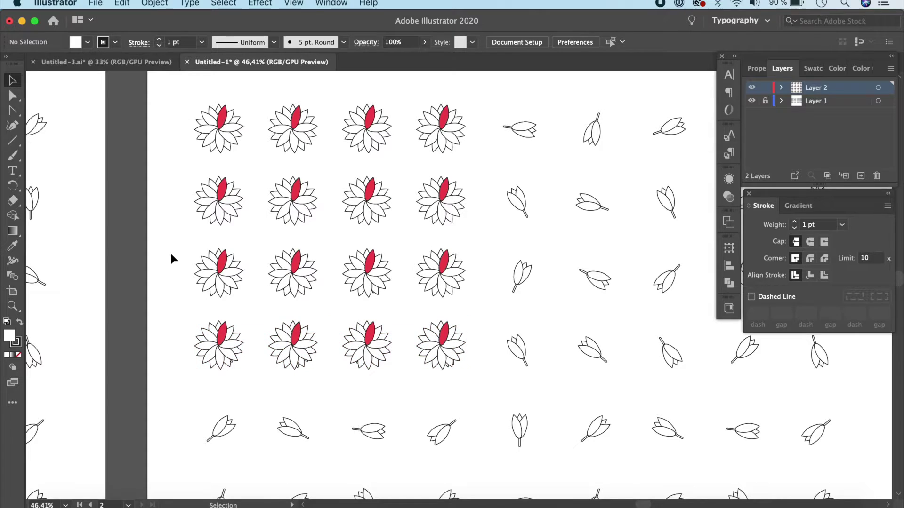
Rotate the second, third and fourth flowers of the first row so their red petals point in different directions
click(300, 127)
drag(321, 99, 358, 137)
click(371, 127)
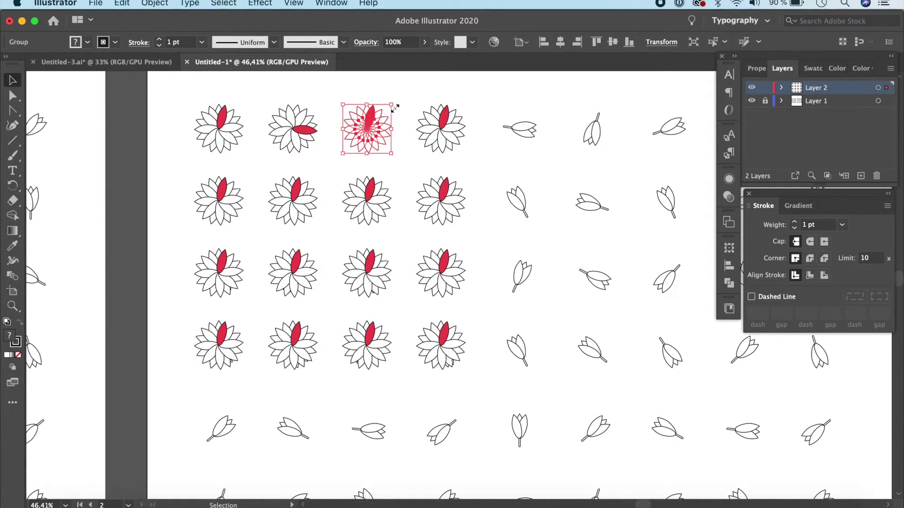
drag(397, 100, 375, 88)
click(443, 127)
drag(470, 100, 413, 157)
Rotate the third and fourth flowers of the second row and the third flower of the third row to varied angles
click(438, 197)
drag(471, 172, 445, 159)
click(370, 273)
drag(397, 244, 376, 222)
click(370, 197)
drag(398, 177, 410, 207)
Rotate the first, second and fourth flowers of the fourth row and the last flower of the third row to varied angles
click(292, 344)
drag(320, 320, 320, 372)
click(220, 344)
drag(248, 313, 203, 301)
click(443, 346)
drag(468, 317, 470, 367)
click(452, 296)
drag(466, 299, 492, 317)
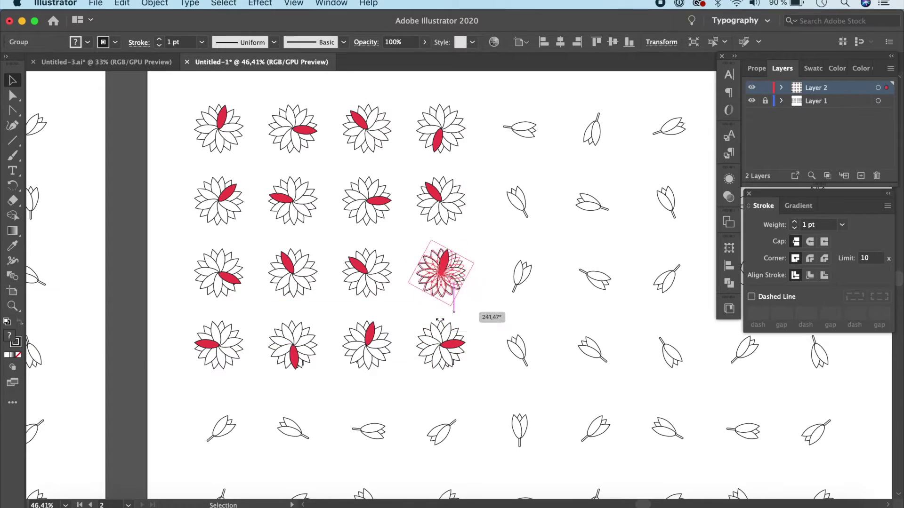
click(503, 318)
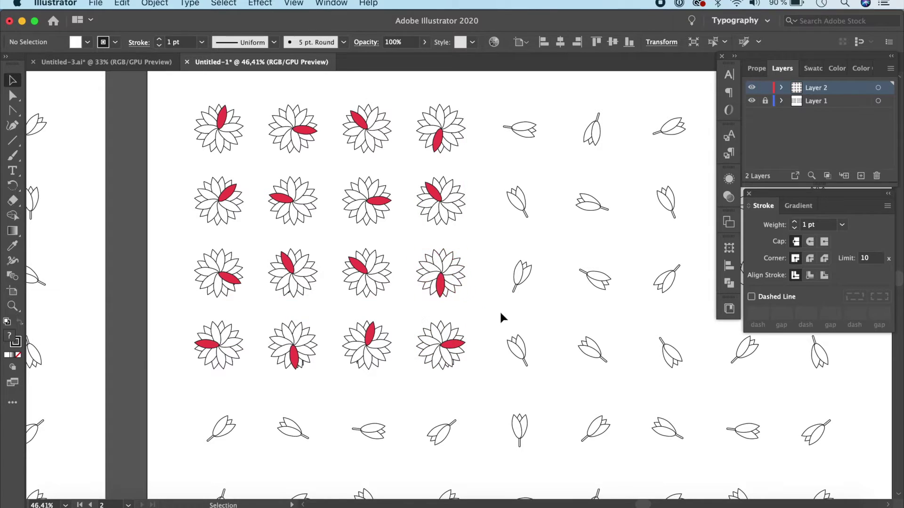
Recolour the red petal of the first row's second flower blue, using the library's Tutorial colour theme
click(307, 134)
double_click(309, 131)
click(309, 131)
click(725, 311)
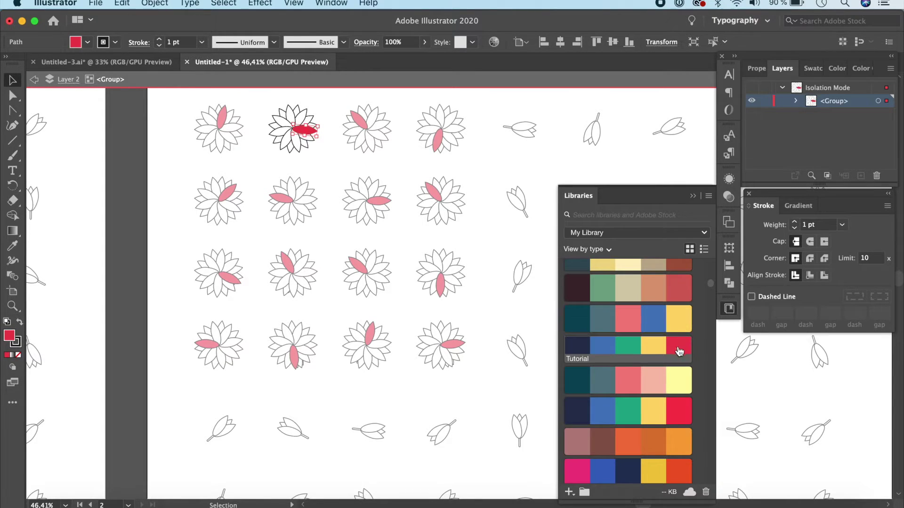
click(658, 348)
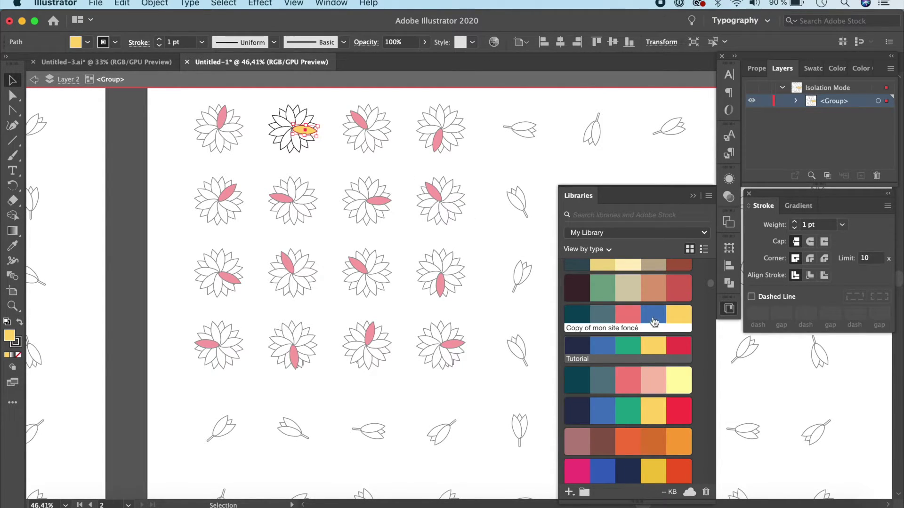
click(603, 350)
Recolour the red petals of the first row's third and fourth flowers in green and sage green from the library themes
double_click(363, 126)
double_click(362, 126)
click(603, 285)
key(Escape)
double_click(436, 137)
click(435, 139)
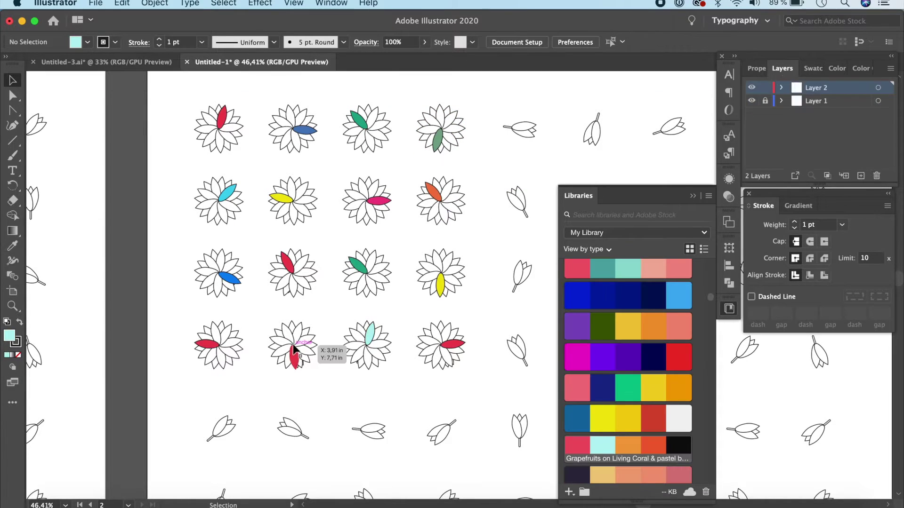
Recolour the red petals in the fourth row light blue on the second flower and orange on the first
double_click(294, 357)
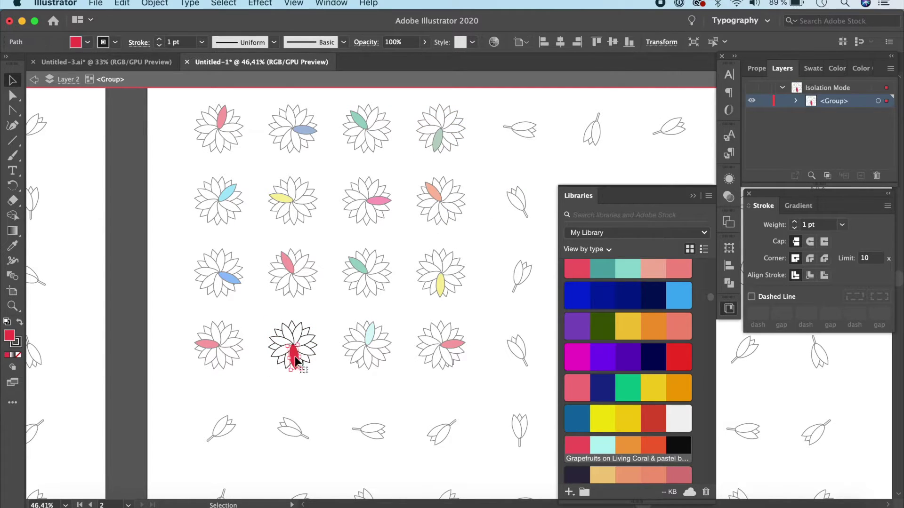
scroll(626, 372, down, 1)
click(627, 358)
key(Escape)
double_click(210, 347)
scroll(628, 371, down, 3)
click(653, 362)
key(Escape)
Recolour the red petal of the fourth row's last flower light green and leave isolation mode
double_click(452, 345)
click(628, 336)
click(377, 105)
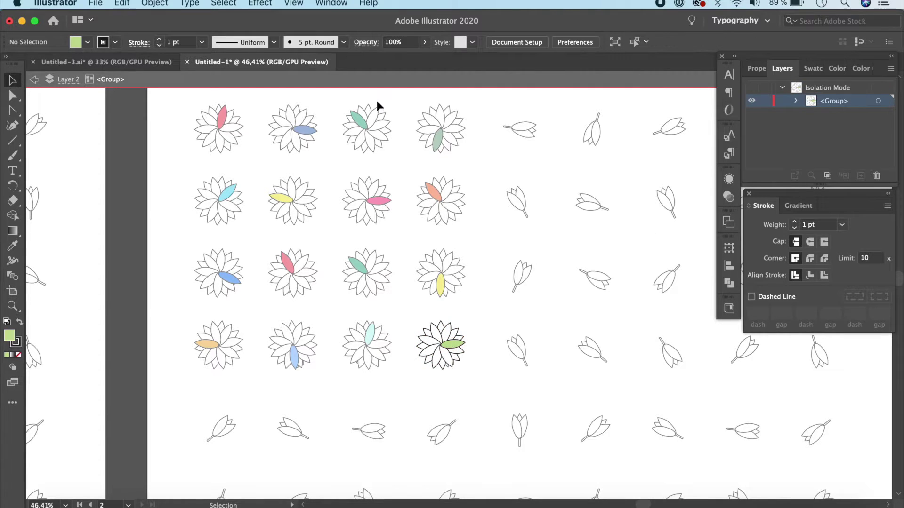
key(Escape)
Select the block of 16 flowers and copy it sideways over the next four tulip columns
scroll(473, 286, down, 2)
scroll(473, 286, right, 2)
scroll(473, 286, down, 1)
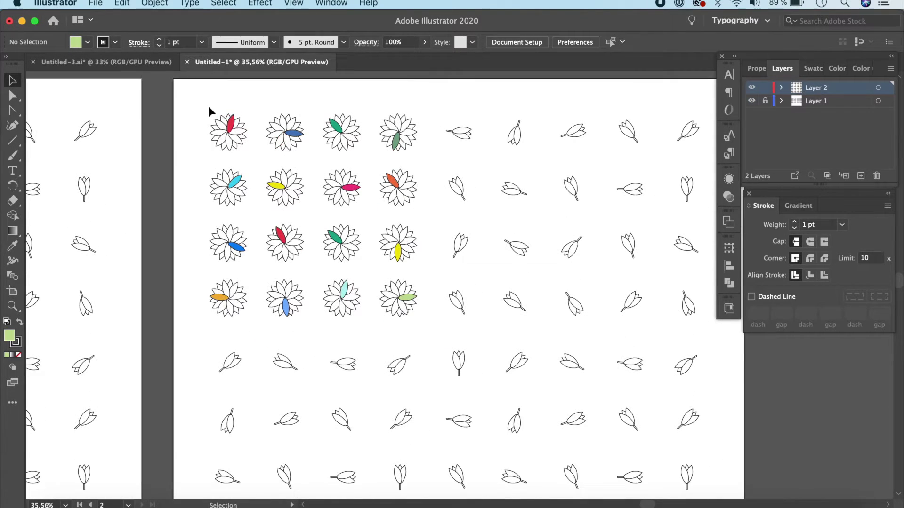
drag(202, 106, 429, 325)
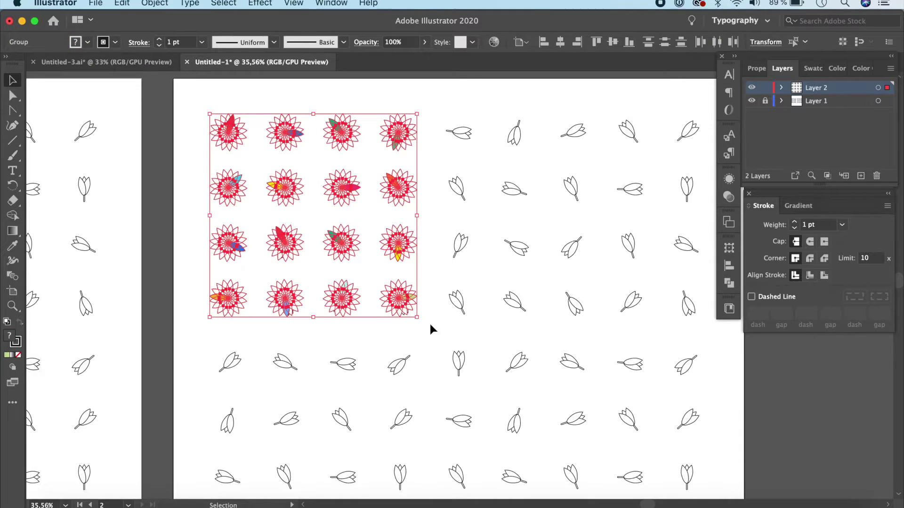
scroll(377, 296, right, 2)
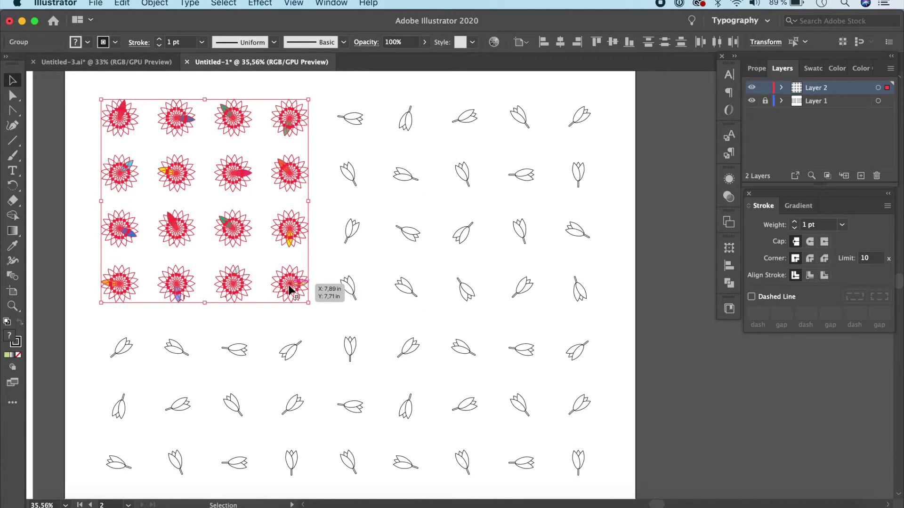
drag(289, 289, 520, 299)
key(super+shift+a)
Copy the four flower rows straight down over the fifth to eighth tulip rows
key(super+alt+0)
drag(345, 196, 533, 375)
scroll(581, 420, up, 3)
Reflect the copied lower block of four flower rows across a vertical axis and deselect it
right_click(534, 375)
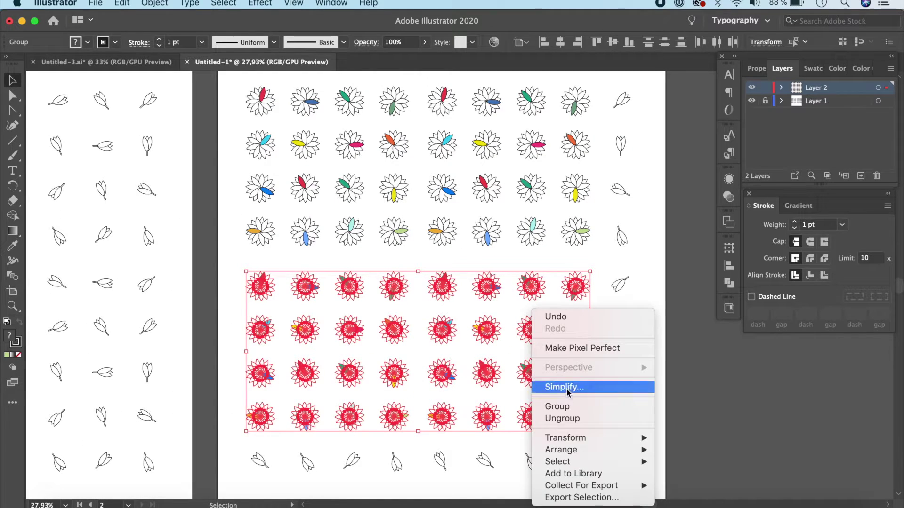
mouse_move(578, 438)
click(686, 434)
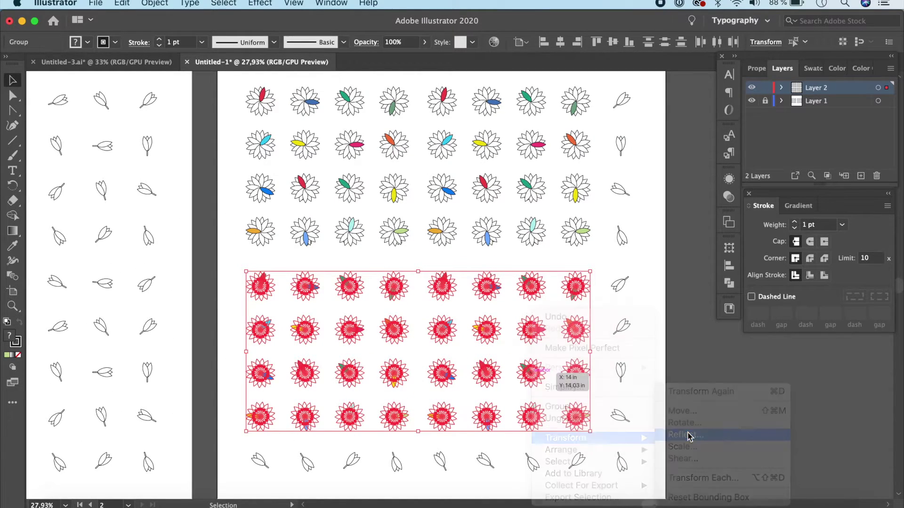
click(641, 345)
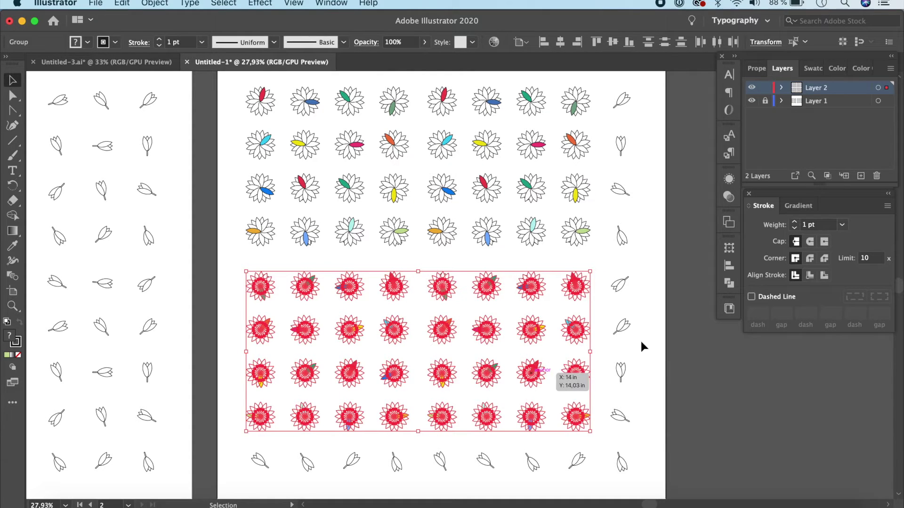
click(681, 386)
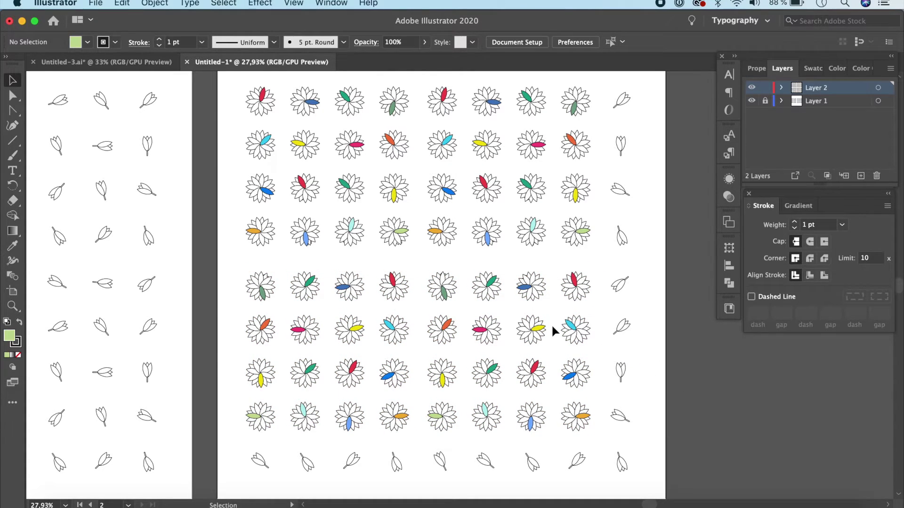
Copy the sixth flower column over the ninth tulip column and the sixth flower row over the last tulip row
scroll(552, 324, right, 2)
scroll(518, 318, up, 2)
scroll(518, 318, right, 2)
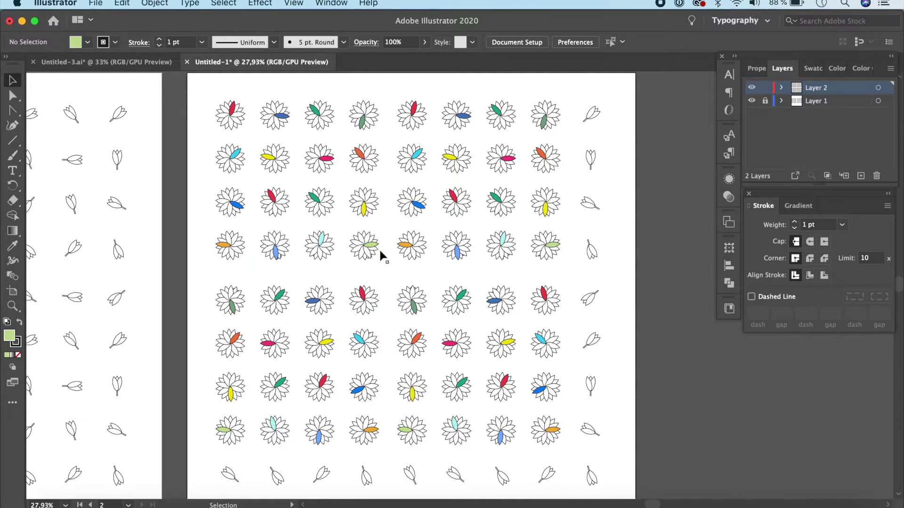
drag(529, 98, 542, 444)
drag(439, 93, 604, 429)
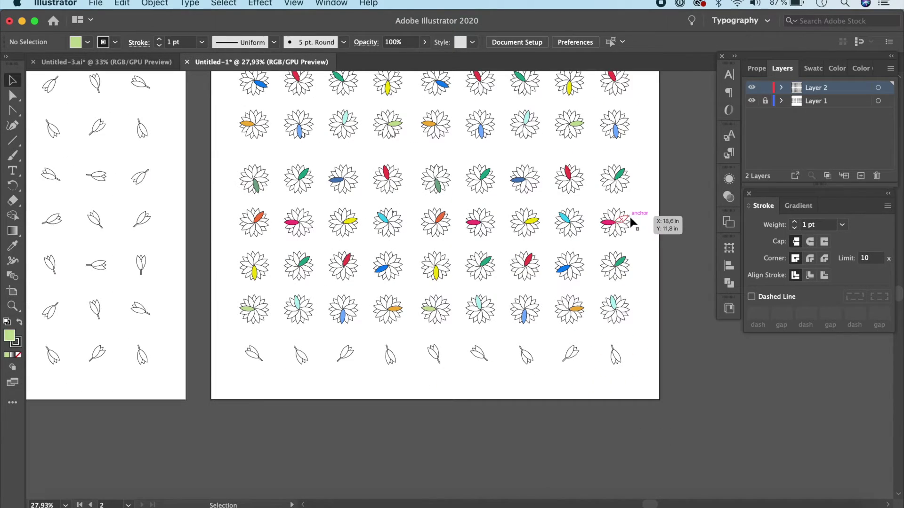
drag(642, 224, 298, 356)
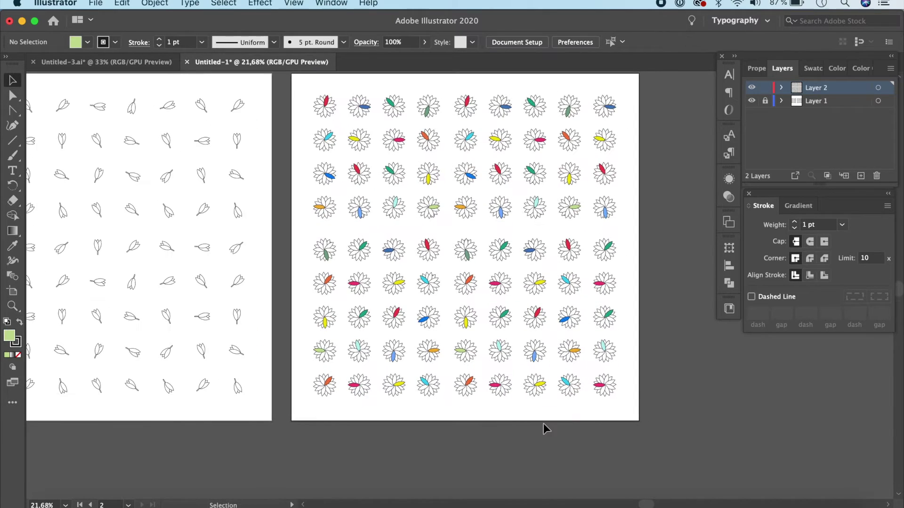
Select the top four and the bottom five flower rows in turn to narrow the gap between the two blocks
scroll(541, 386, up, 2)
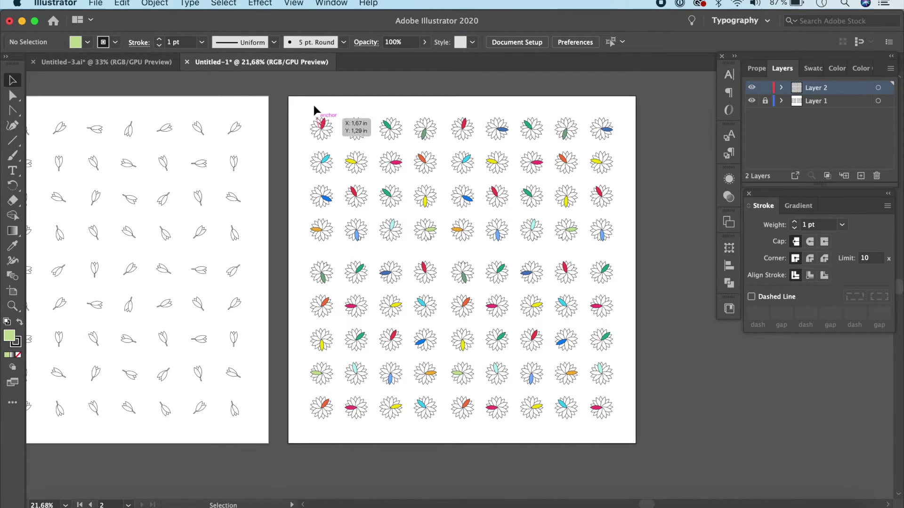
drag(301, 144, 638, 245)
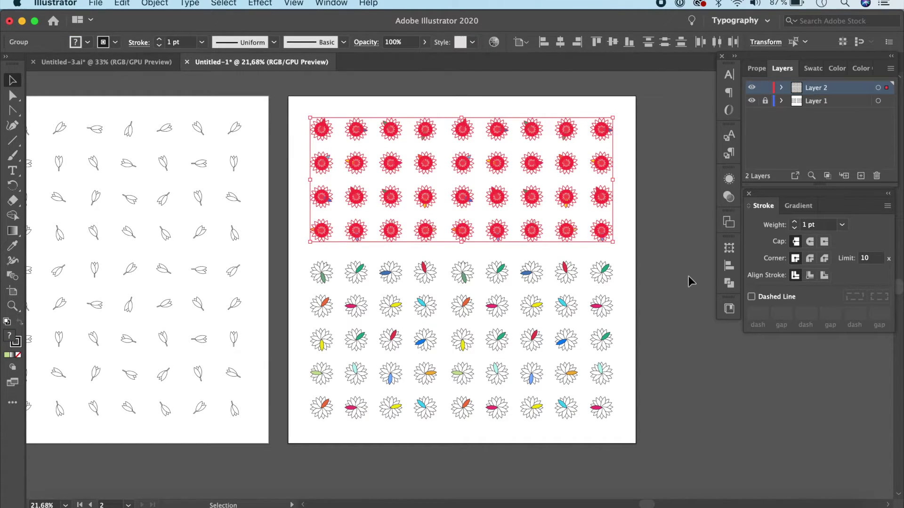
click(636, 266)
drag(636, 266, 304, 431)
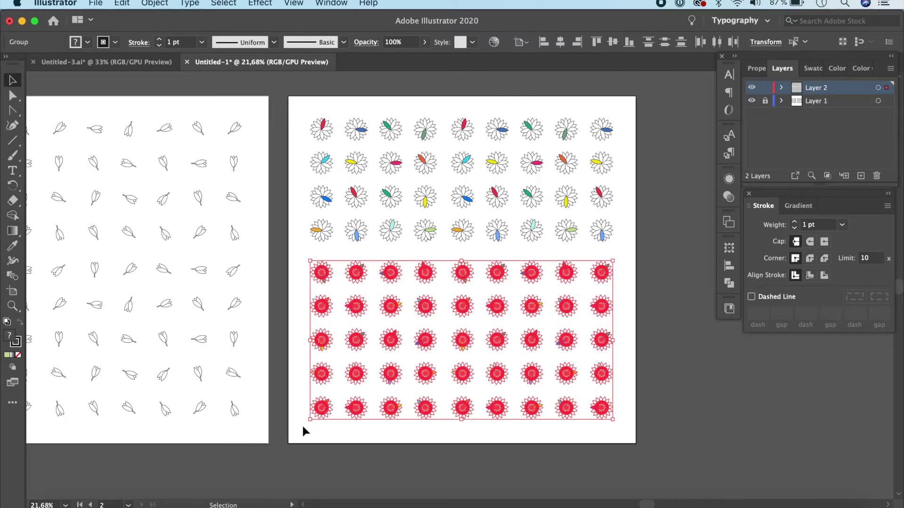
click(673, 428)
click(312, 234)
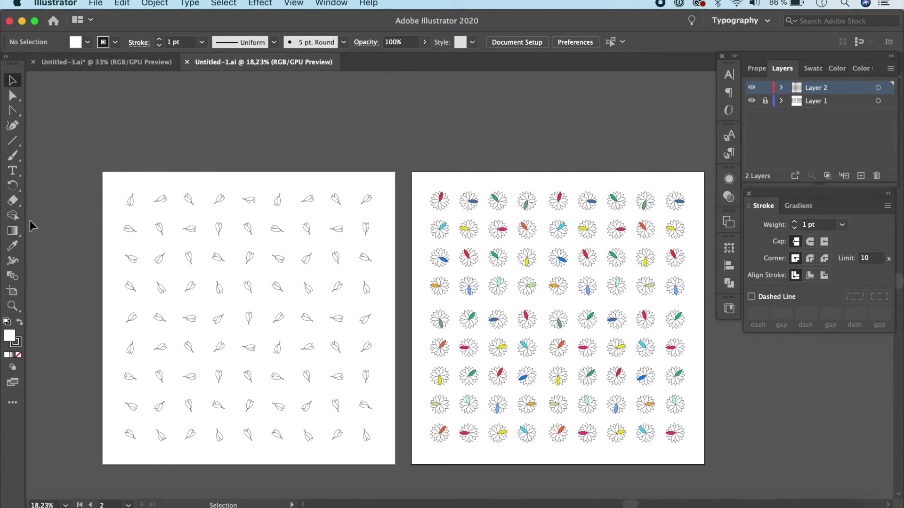
Add a new layer above Layer 2
key(m)
scroll(470, 282, down, 2)
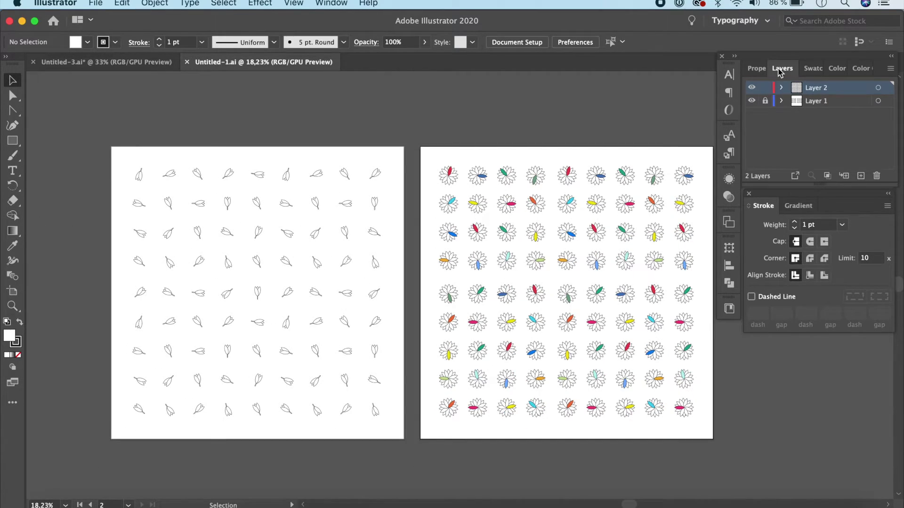
click(861, 176)
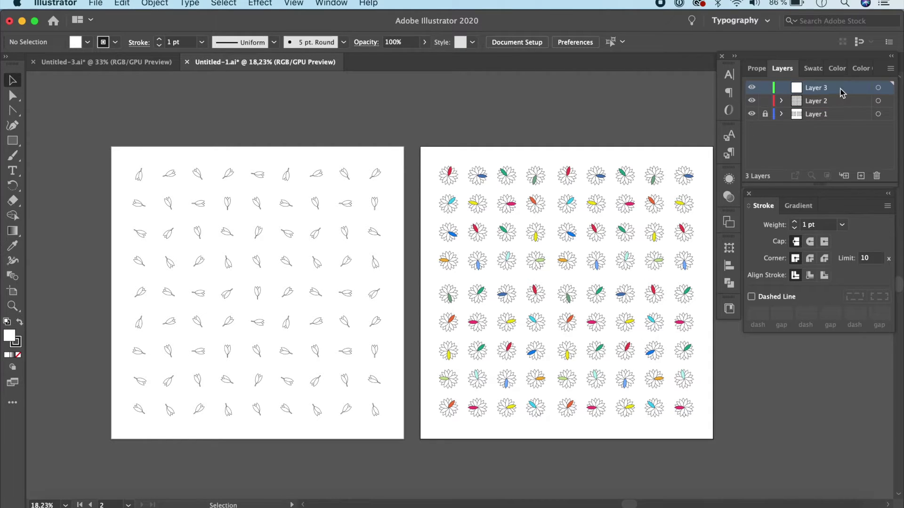
Move Layer 3 below Layer 1 and draw a background rectangle about 42.6 × 22 in around both artboards
drag(834, 89, 825, 134)
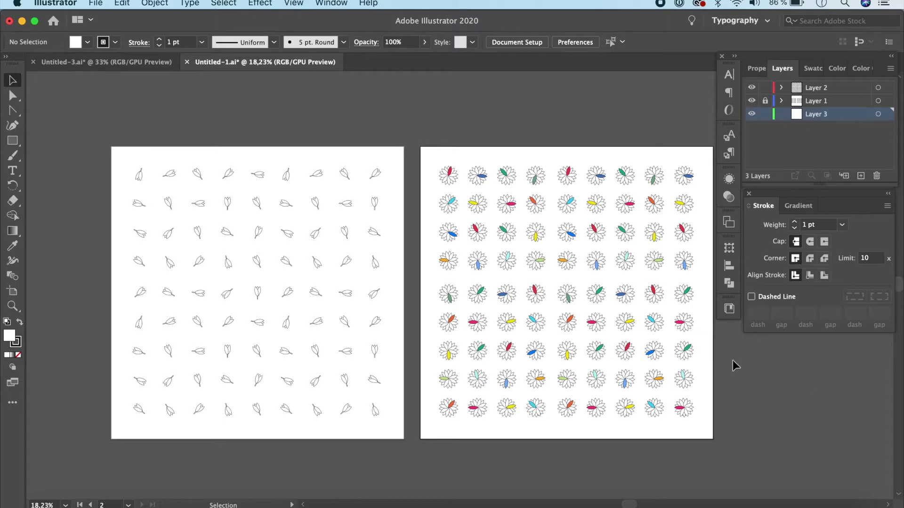
click(13, 141)
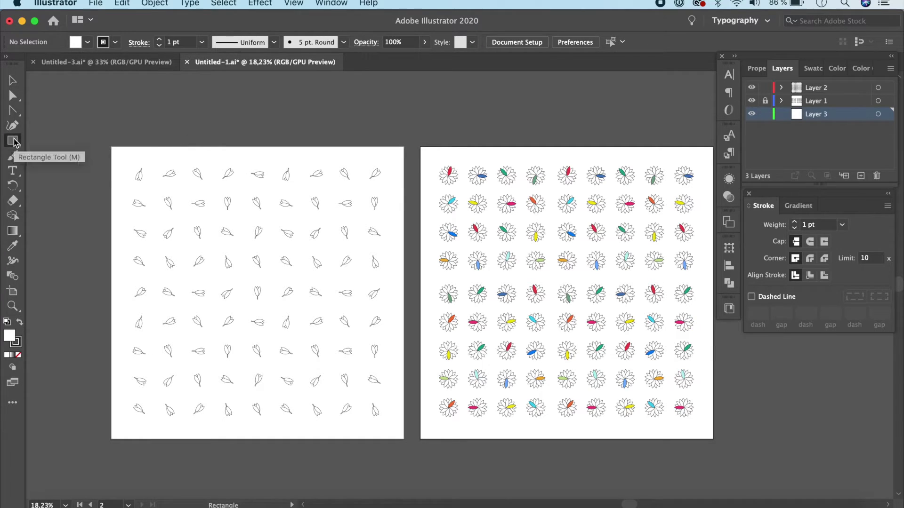
click(13, 141)
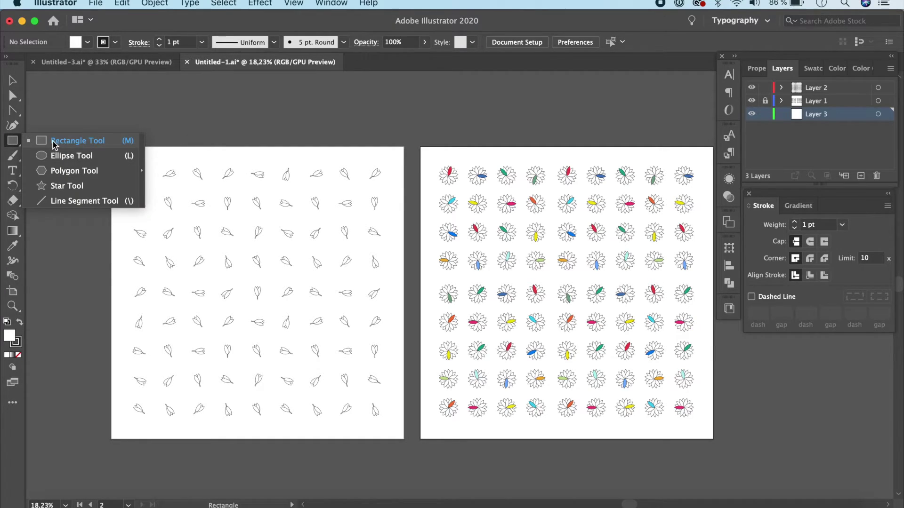
click(136, 120)
key(Escape)
drag(103, 135, 727, 456)
Fill the background rectangle with the yellow from the "Copy of mon site foncé" color theme, remove its stroke and deselect it
click(729, 249)
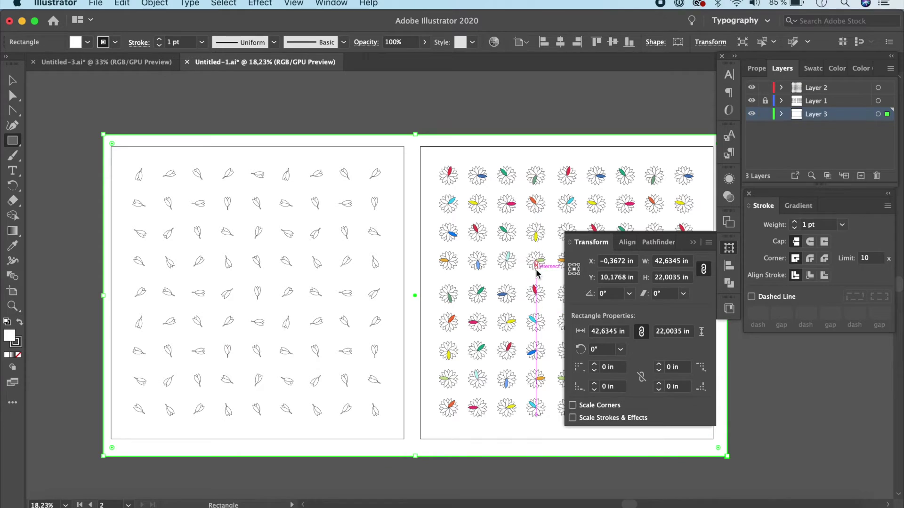
click(729, 309)
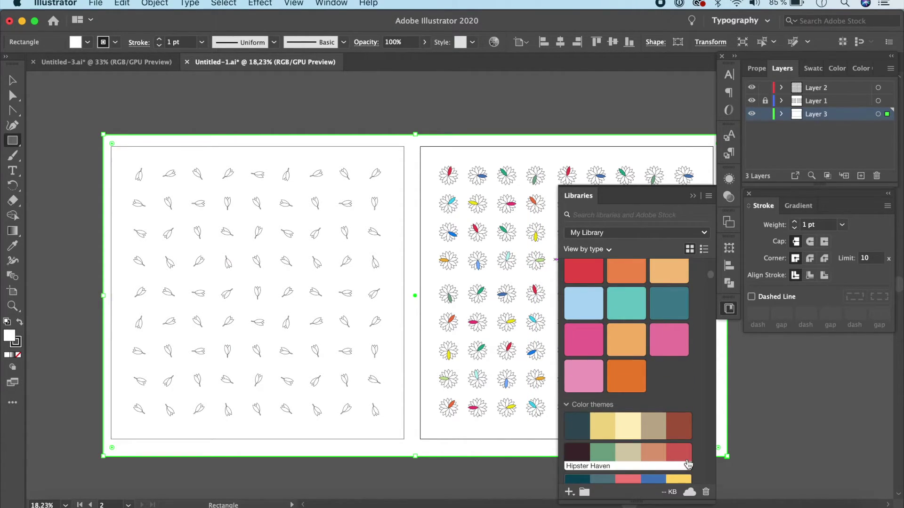
scroll(688, 463, down, 2)
click(681, 419)
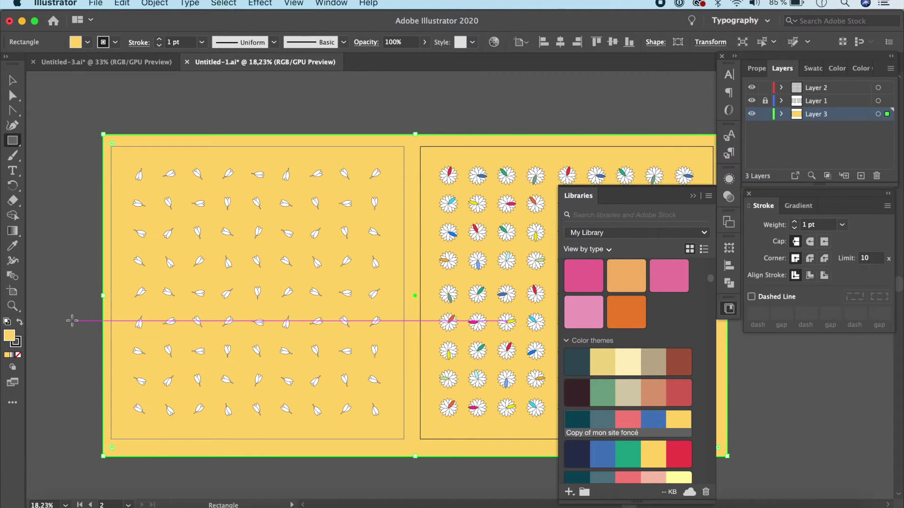
click(17, 344)
click(19, 355)
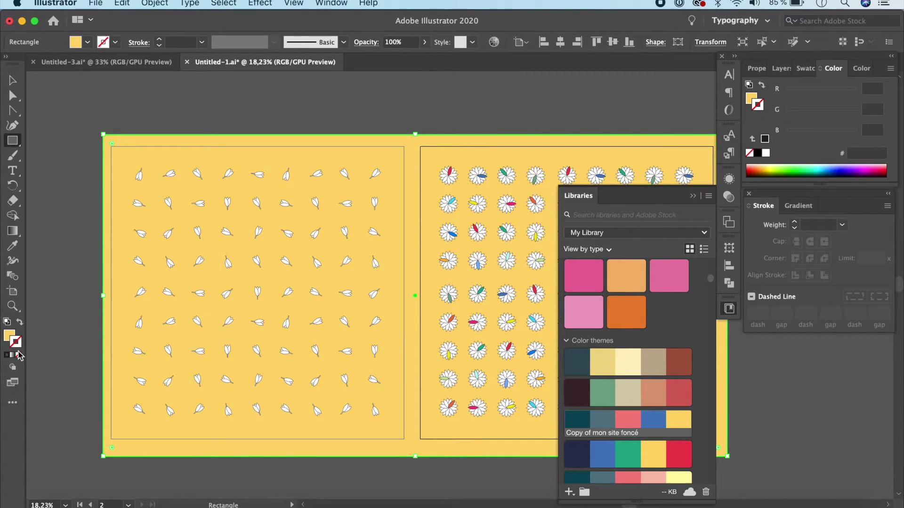
click(90, 322)
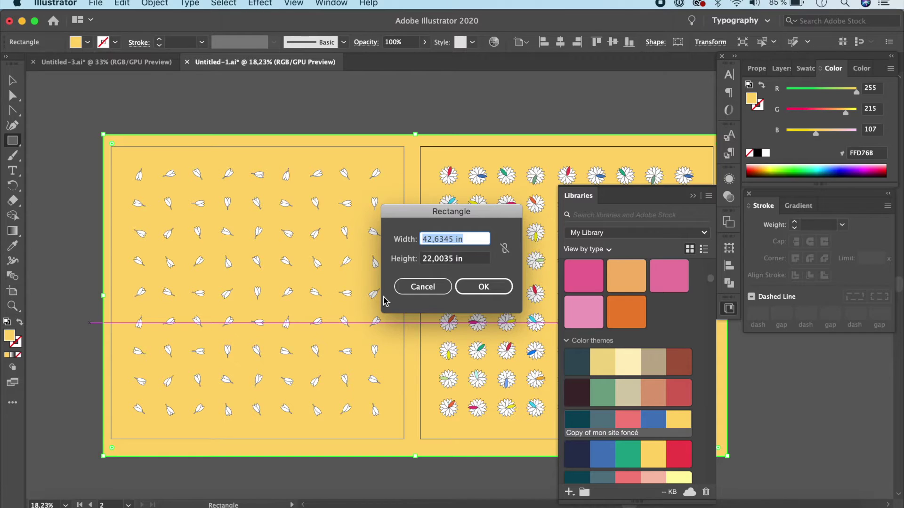
click(414, 290)
click(13, 80)
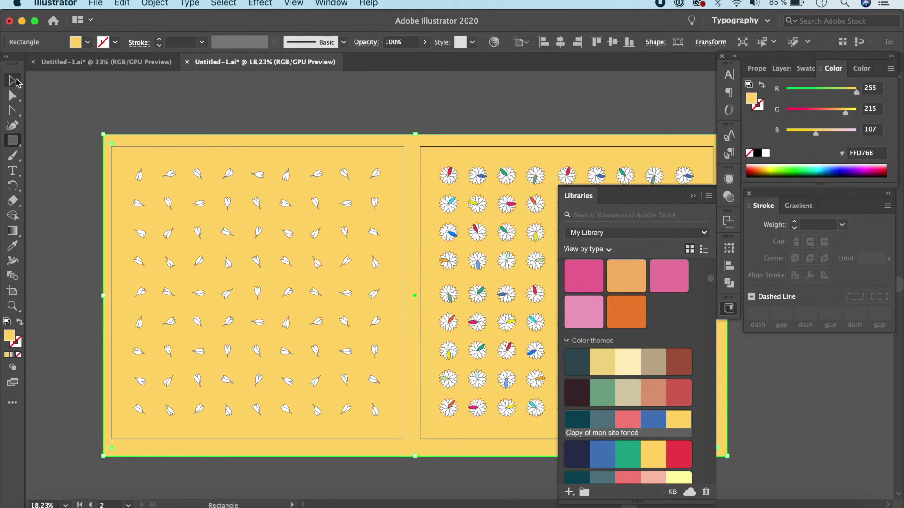
click(49, 142)
click(692, 196)
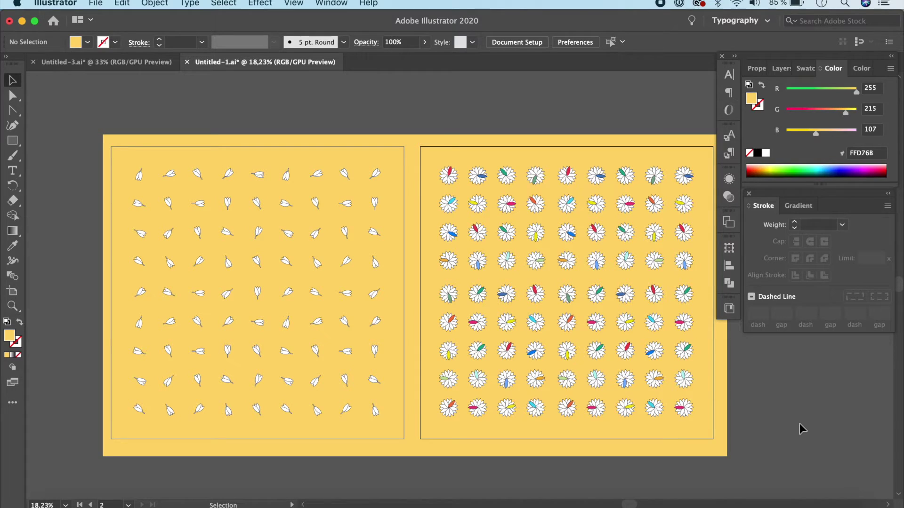
Unlock Layer 1 and apply a Multiply drop shadow to the tulip grid with 75% opacity, 0.0972 in offsets and 0.0694 in blur
click(779, 70)
click(796, 102)
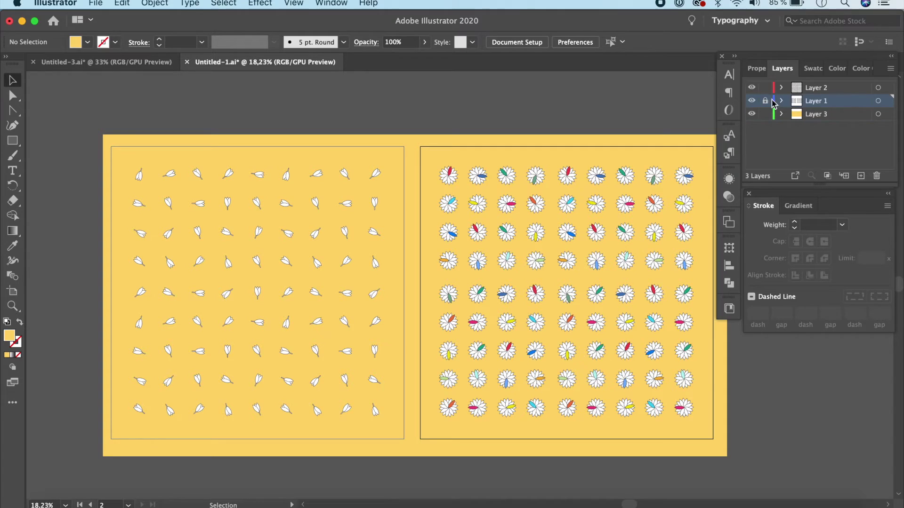
click(346, 173)
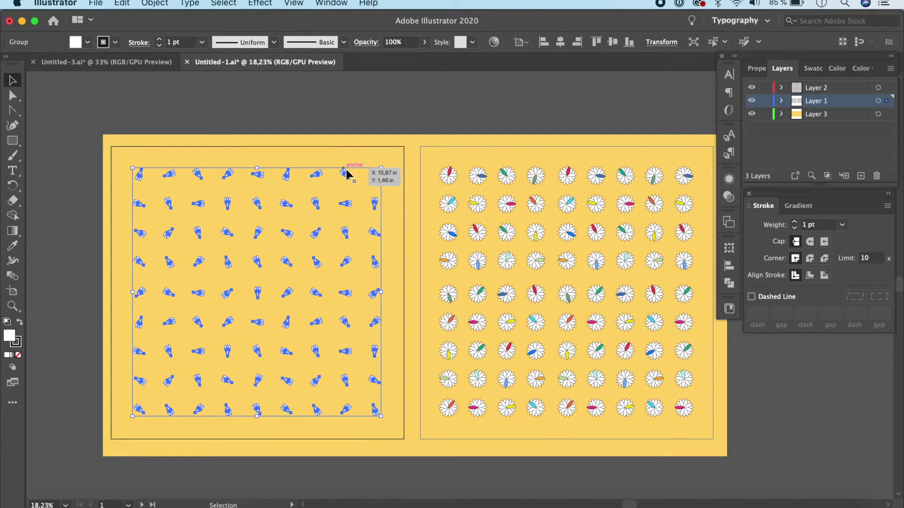
click(262, 3)
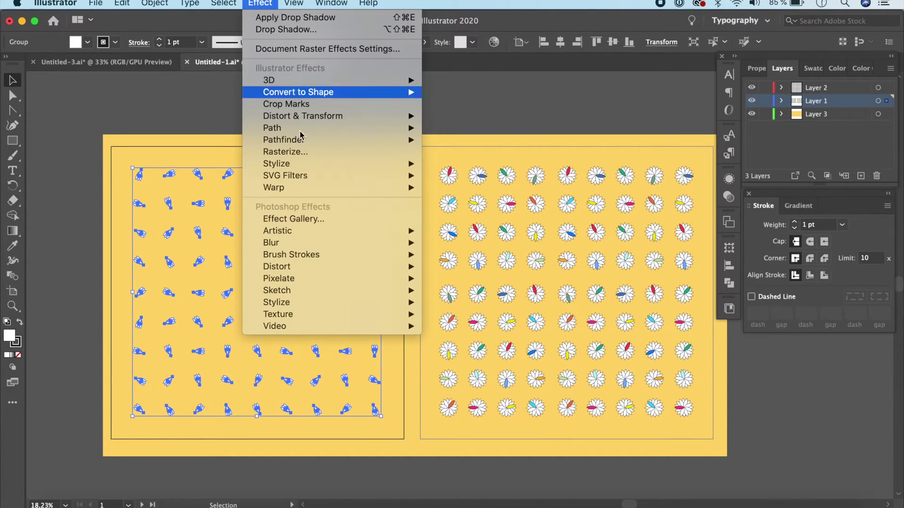
mouse_move(393, 164)
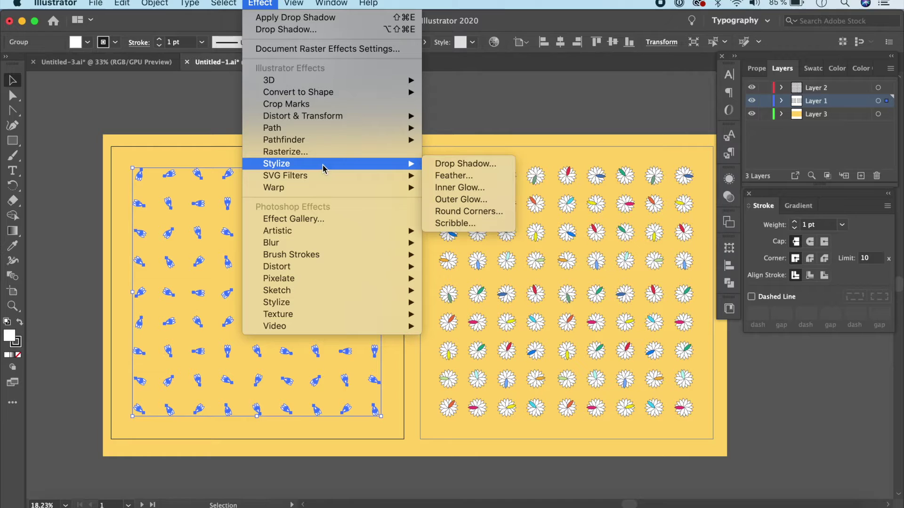
click(472, 169)
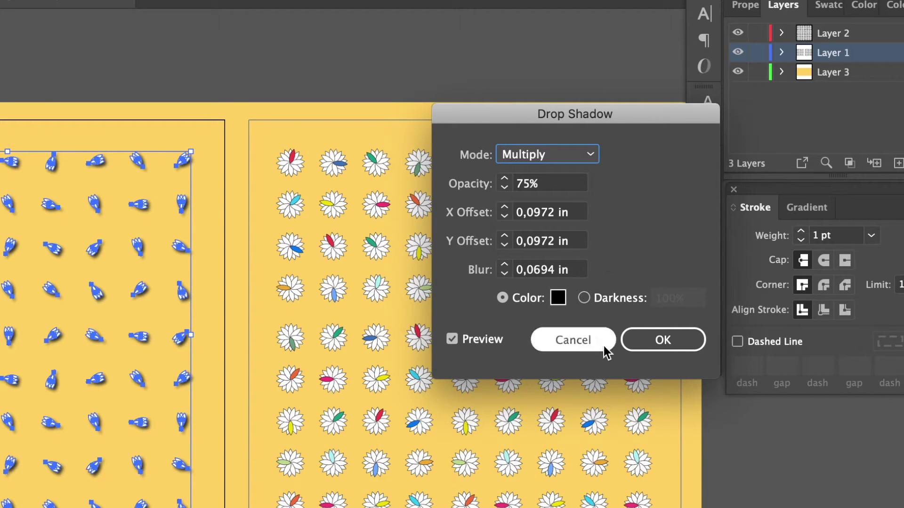
click(652, 347)
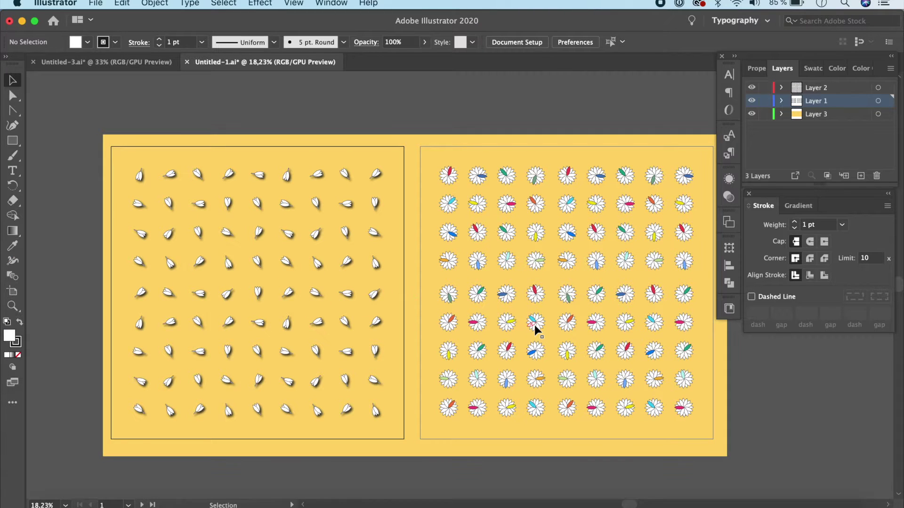
Lock Layers 1 and 3, then give all Layer 2 flowers a Multiply drop shadow with 75% opacity, 0.0972 in offsets and 0.0694 in blur
scroll(423, 379, right, 3)
click(813, 88)
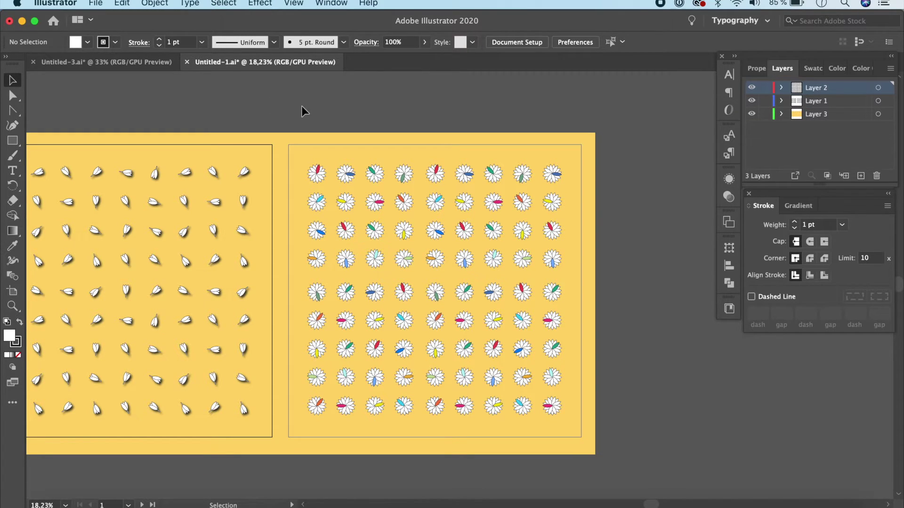
click(765, 101)
drag(297, 110, 607, 455)
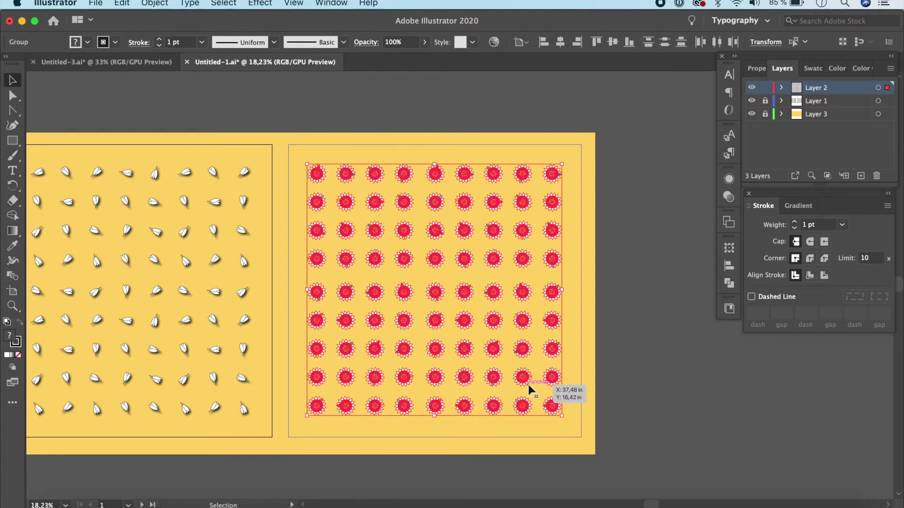
click(259, 5)
mouse_move(325, 174)
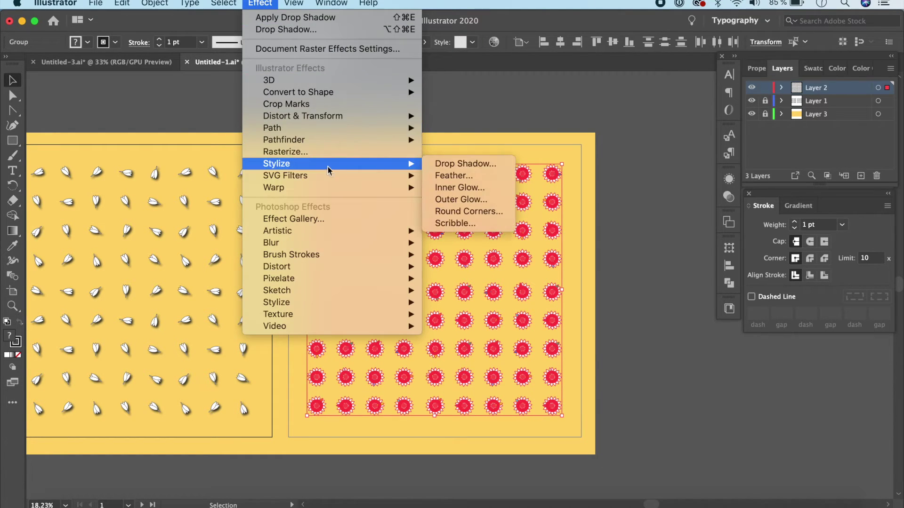
click(459, 164)
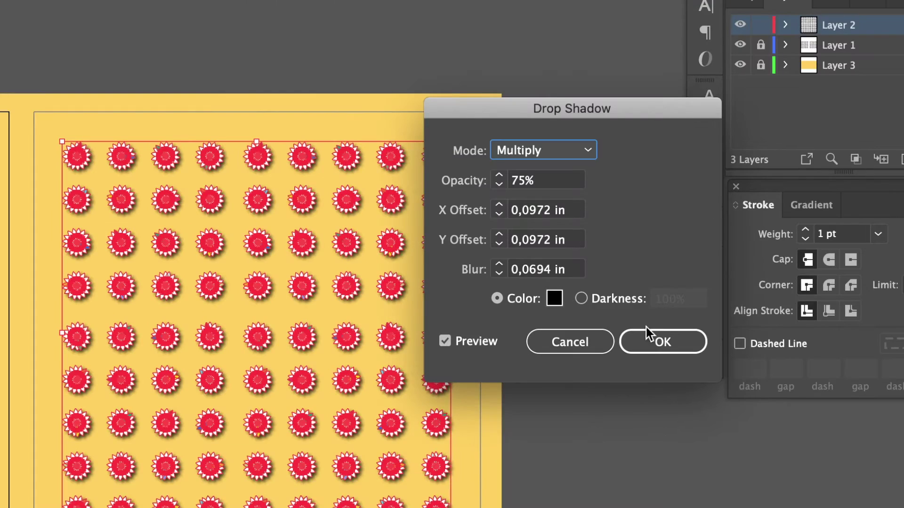
click(681, 349)
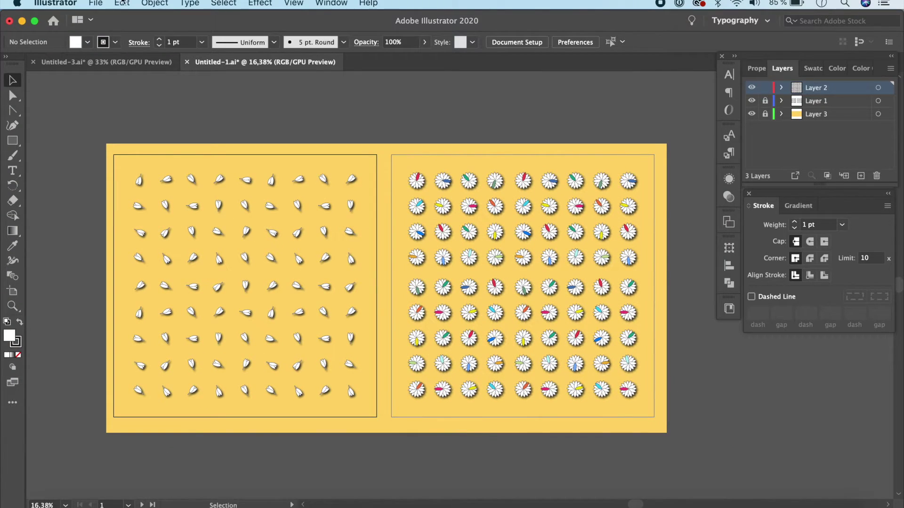
Export all artboards as separate PNG files named elements into the untitled folder
click(106, 5)
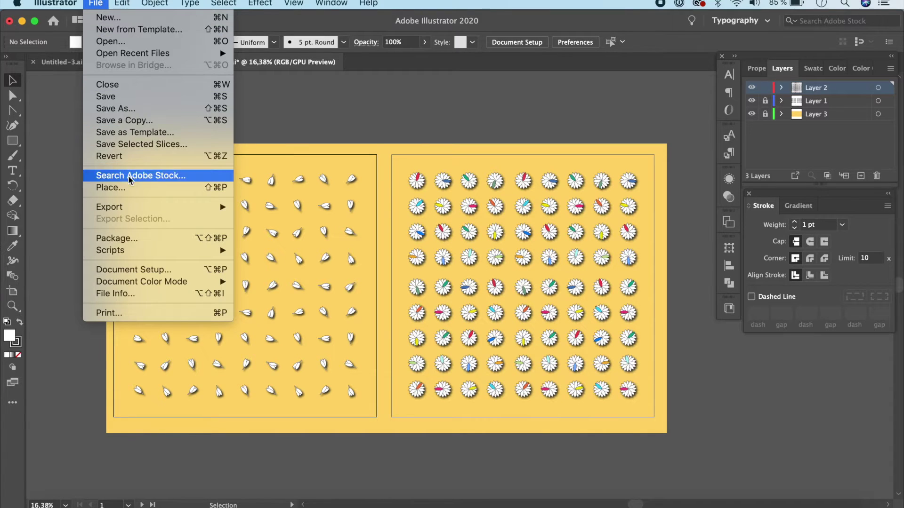
mouse_move(135, 205)
click(285, 218)
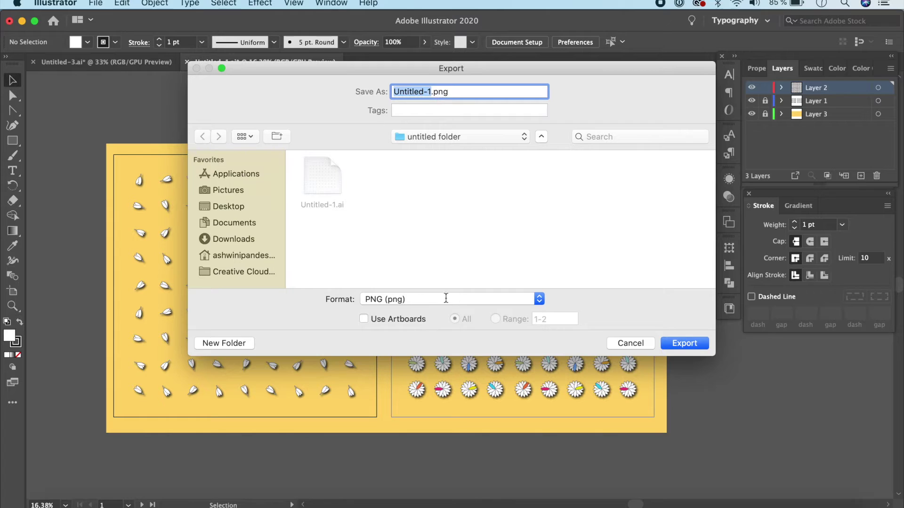
key(super+a)
click(363, 319)
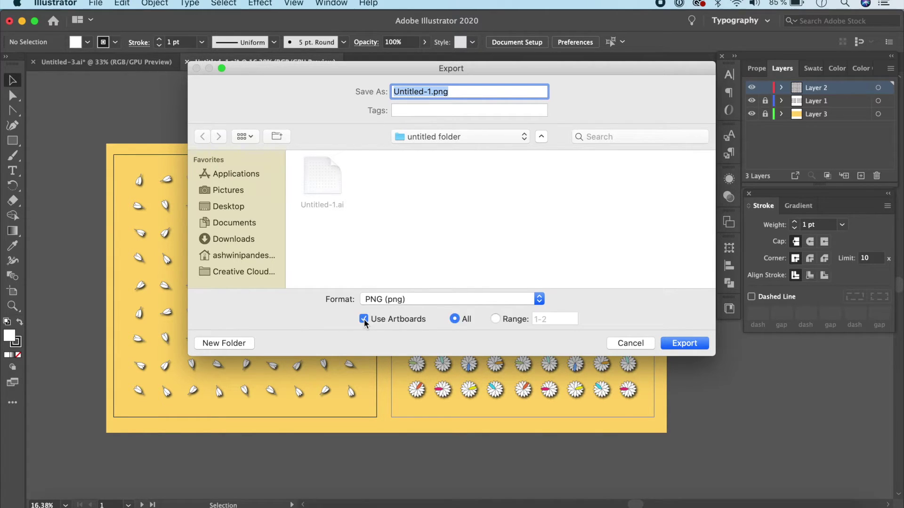
click(428, 93)
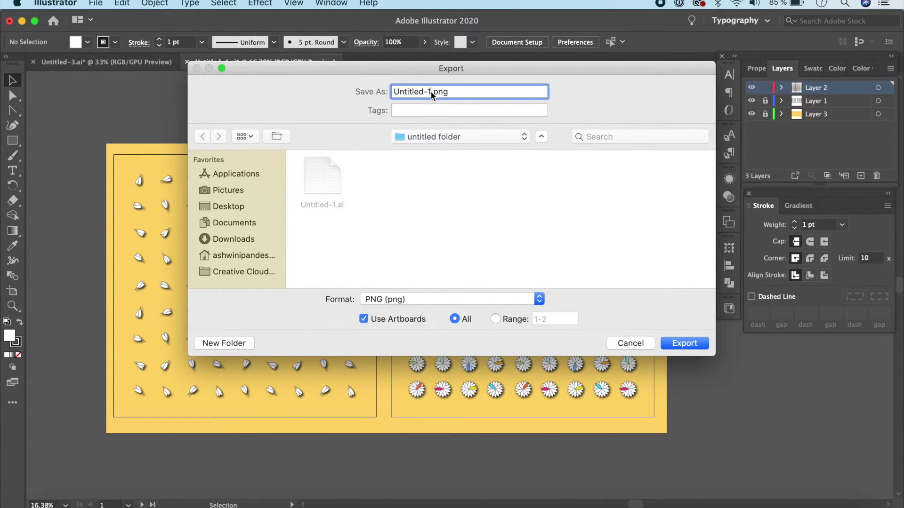
text(elements)
click(679, 343)
Set the PNG background color to Transparent, keep the resolution at Medium (150 ppi) and complete the export
click(506, 350)
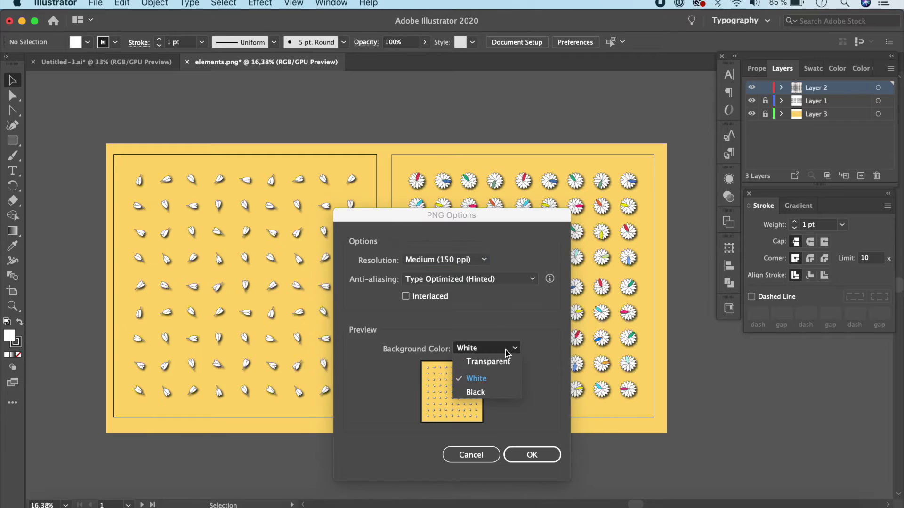
click(491, 361)
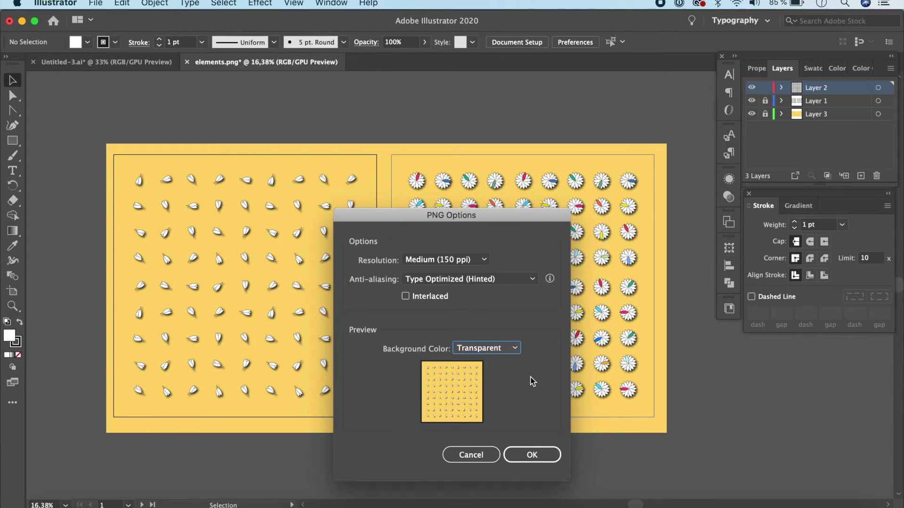
click(535, 454)
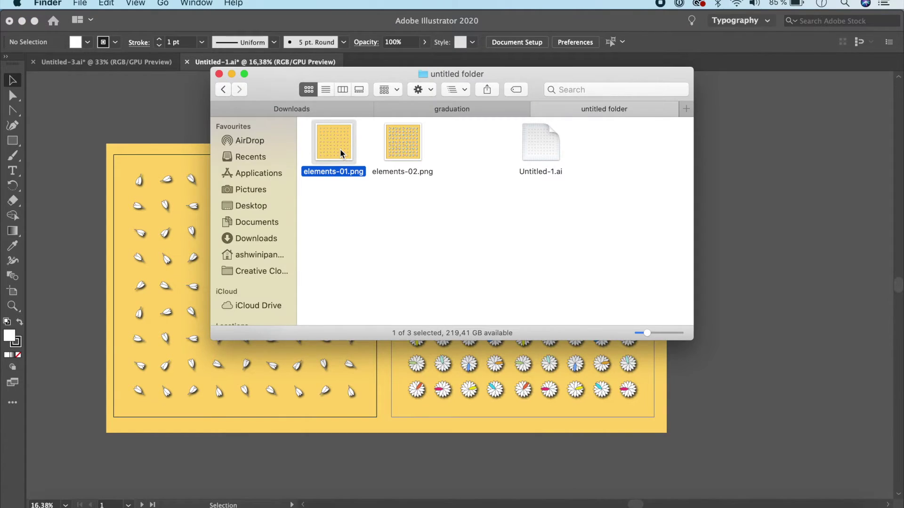
Inspect the exported elements-01.png and elements-02.png in Preview and close both images
double_click(340, 149)
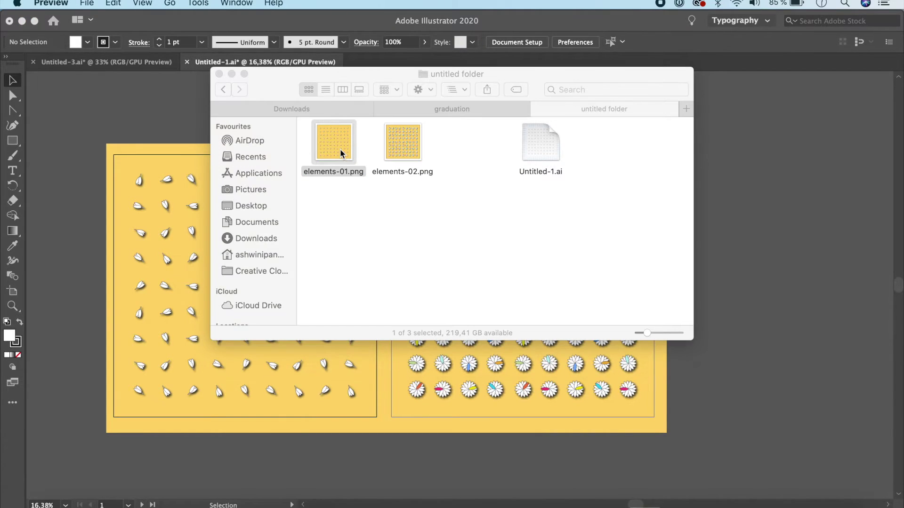
click(484, 198)
double_click(391, 149)
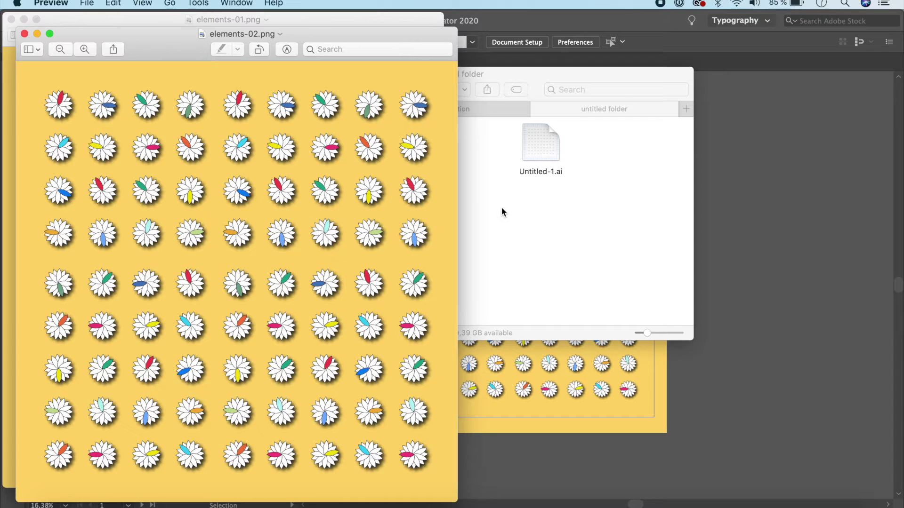
click(24, 34)
click(11, 19)
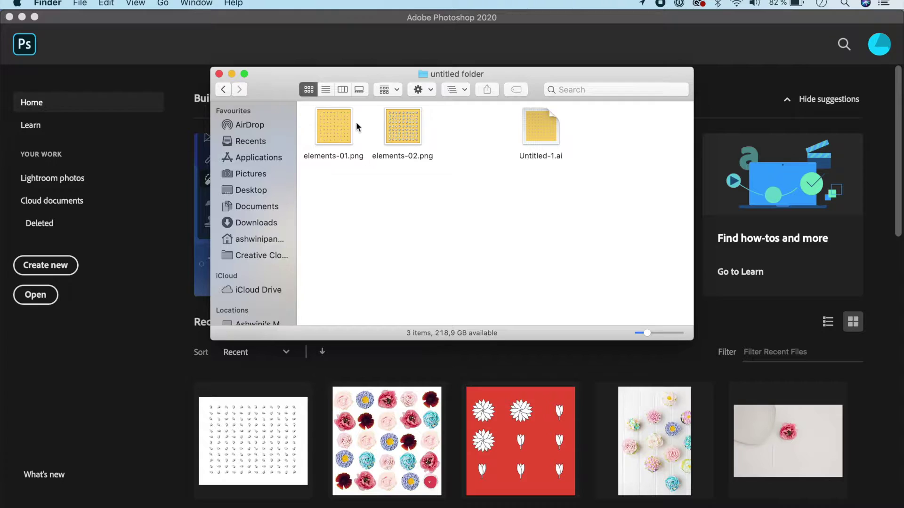
Open elements-01.png from the untitled folder in Adobe Photoshop 2020
click(335, 126)
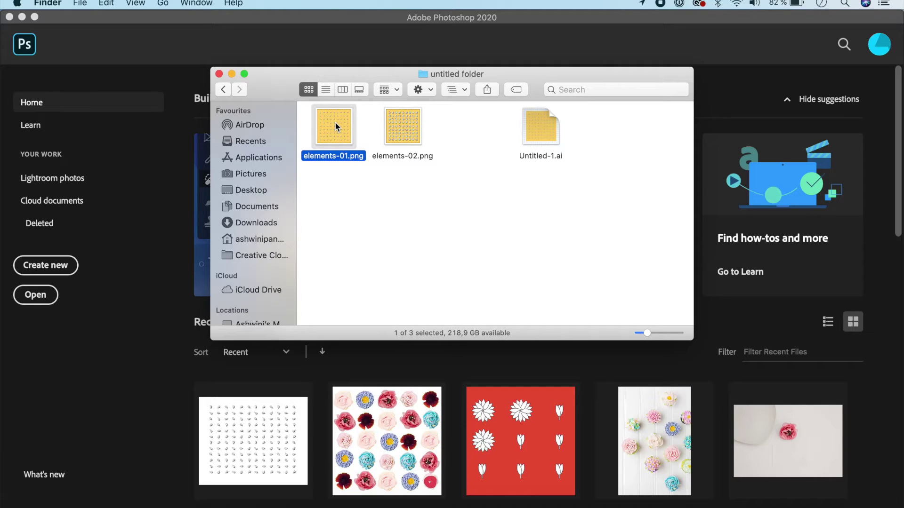
right_click(334, 122)
mouse_move(403, 140)
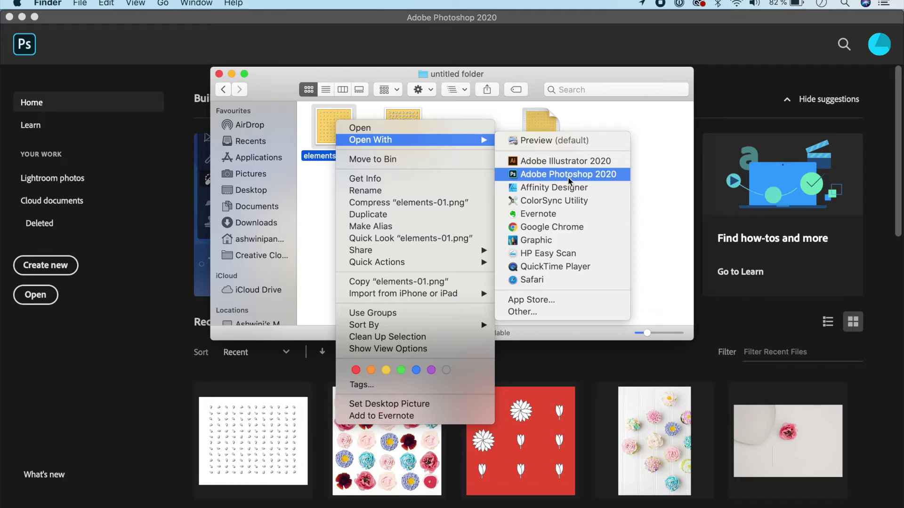
click(568, 174)
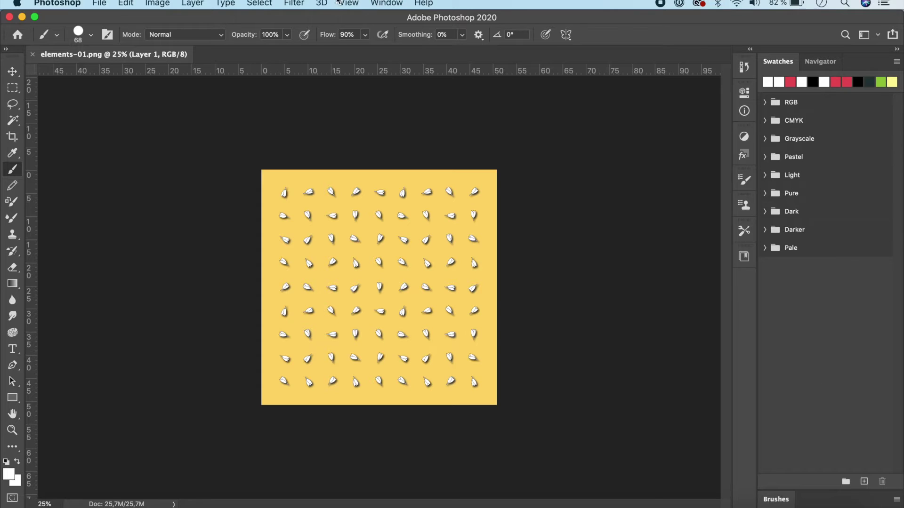
Show the layer list and place elements-02.png as an embedded object above Layer 1
click(386, 3)
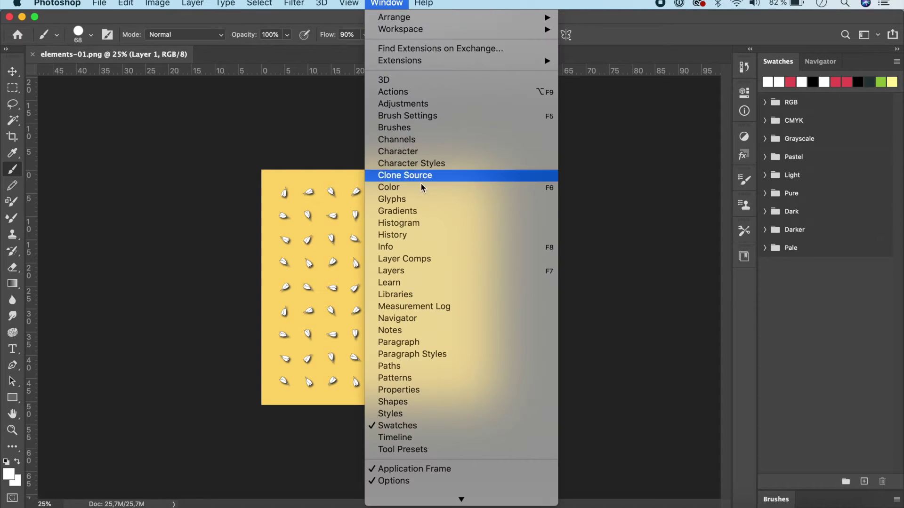
click(393, 271)
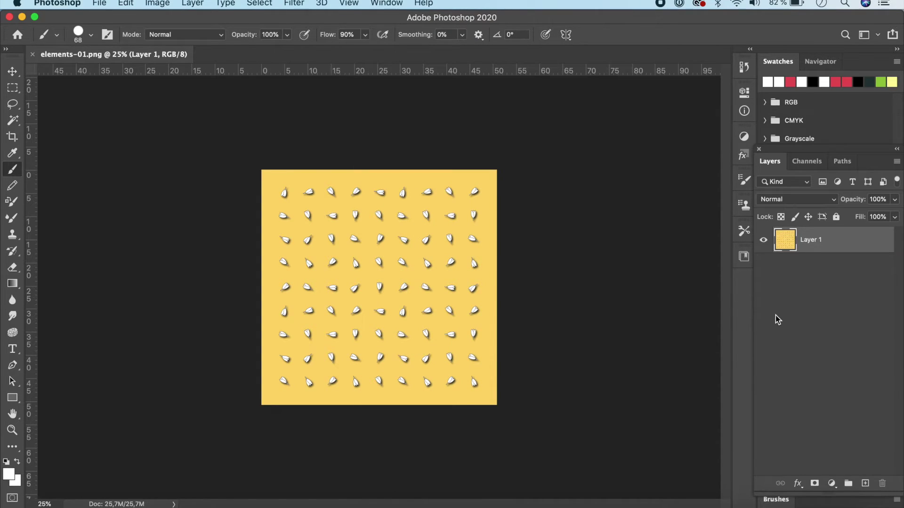
click(102, 5)
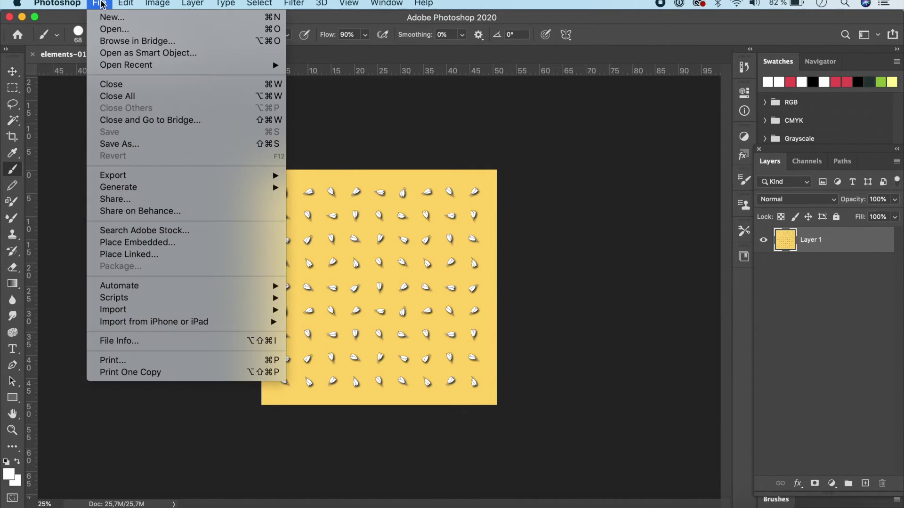
click(120, 243)
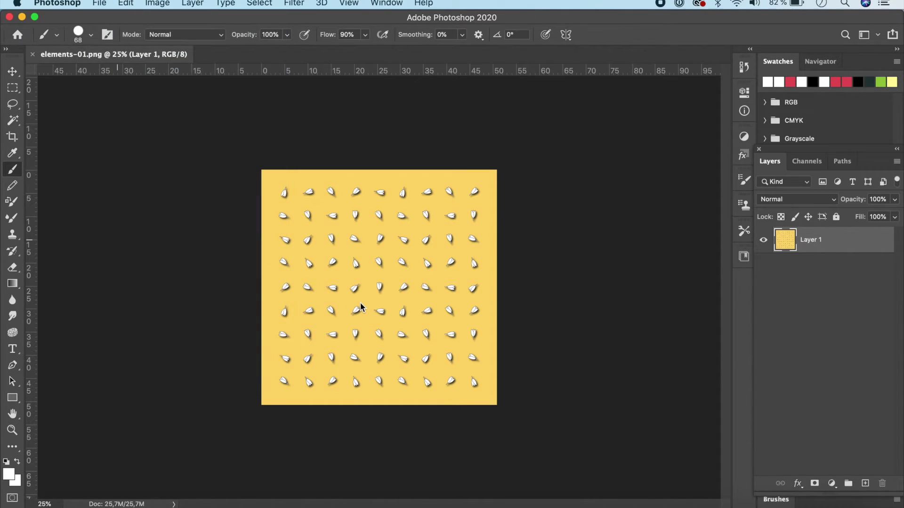
click(411, 129)
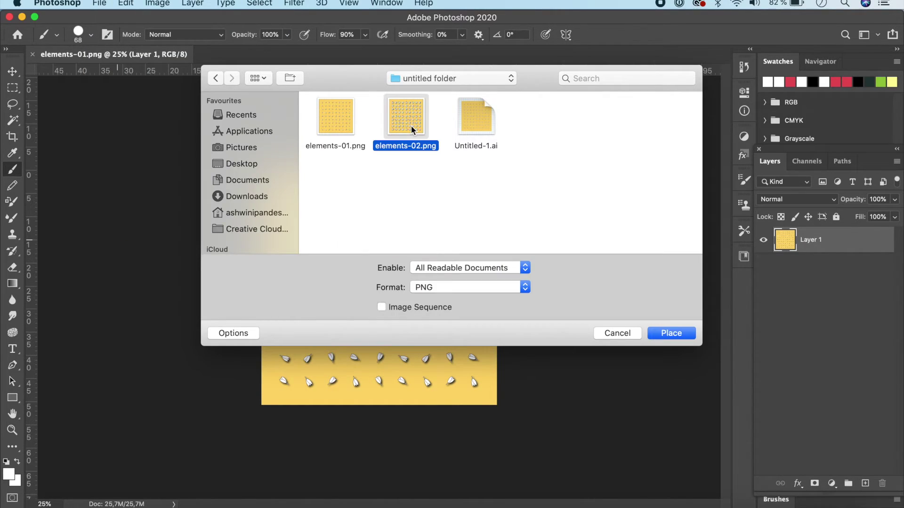
click(669, 337)
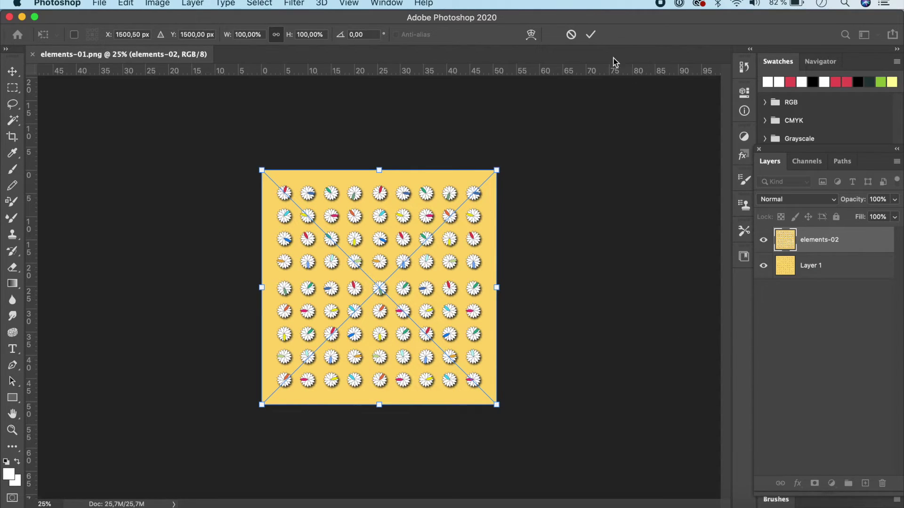
click(590, 34)
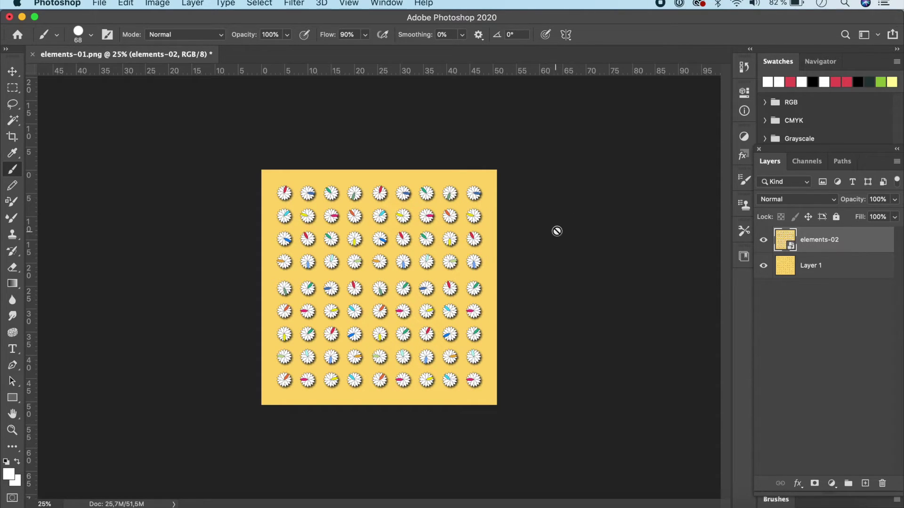
Add a layer mask to the elements-02 layer and invert it to black so the tulips underneath show
scroll(392, 254, up, 5)
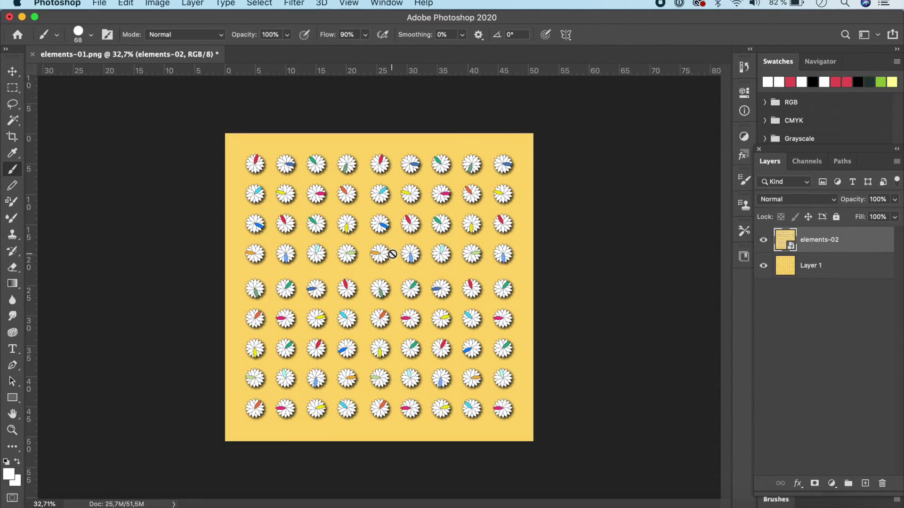
scroll(392, 254, down, 1)
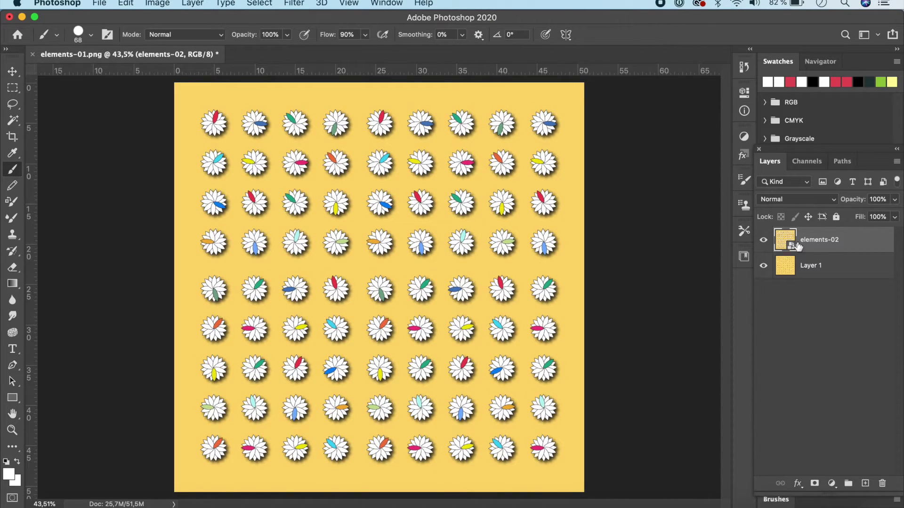
click(814, 271)
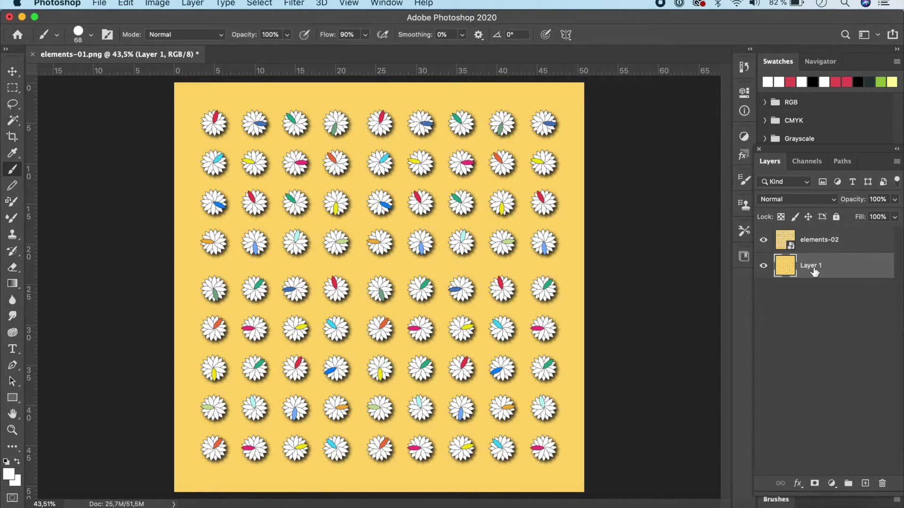
click(763, 240)
click(763, 240)
click(828, 244)
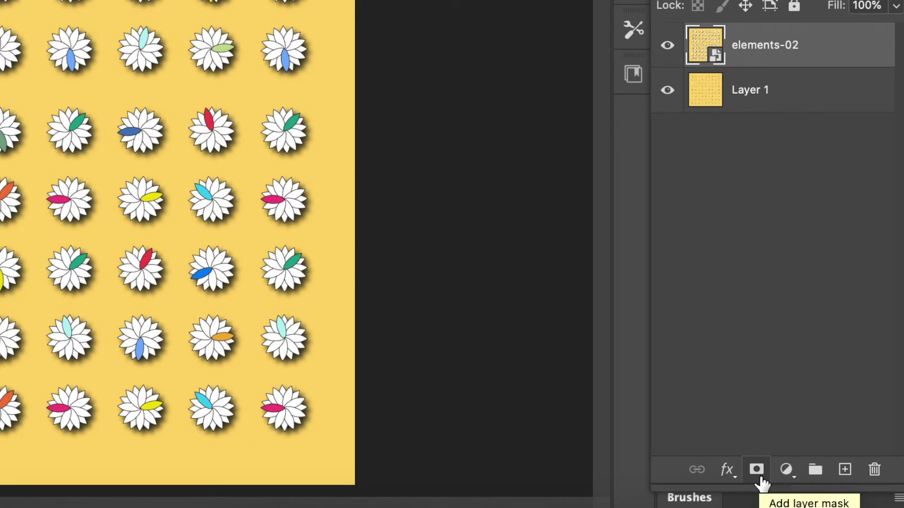
click(760, 476)
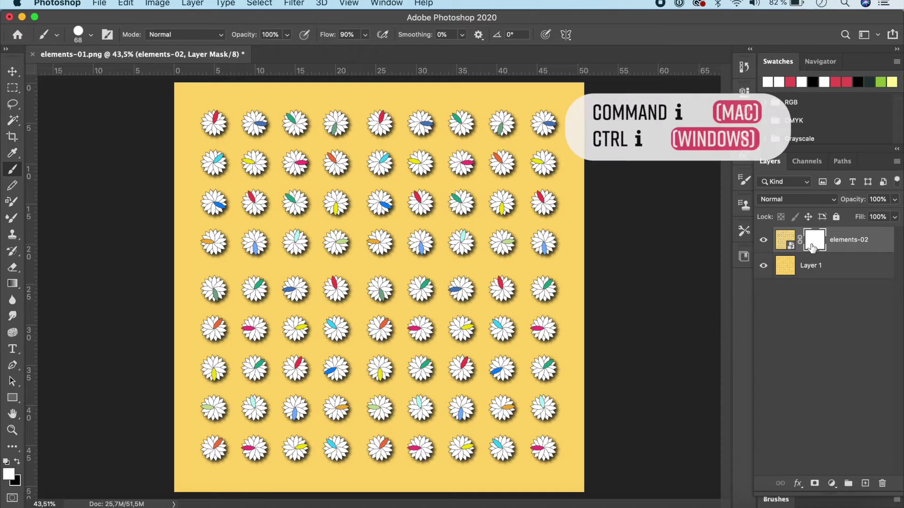
key(super+i)
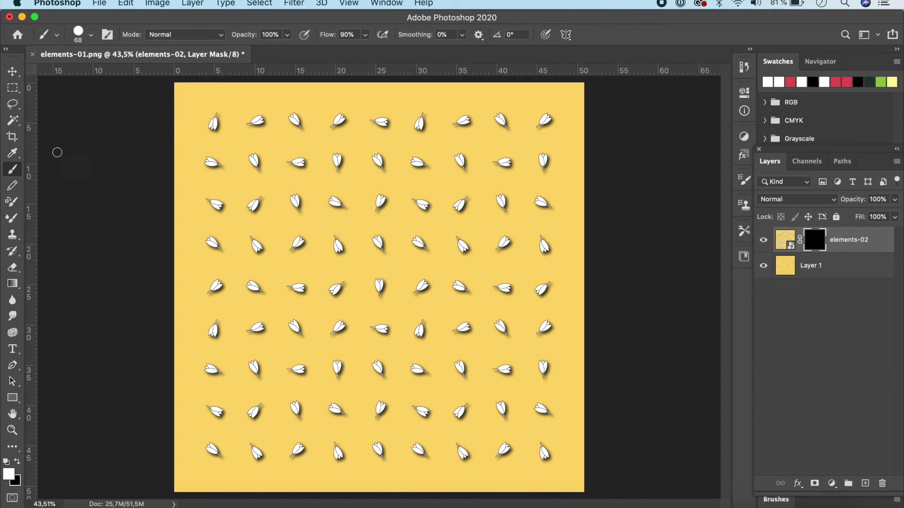
Paint white on the elements-02 mask with a 68 px Hard Round brush to reveal the first flower of the first row
click(91, 34)
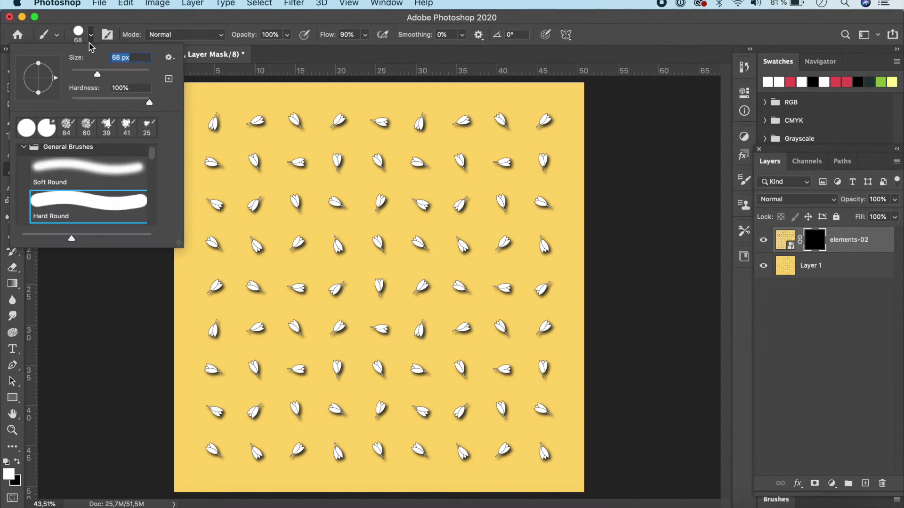
click(70, 266)
scroll(200, 129, up, 5)
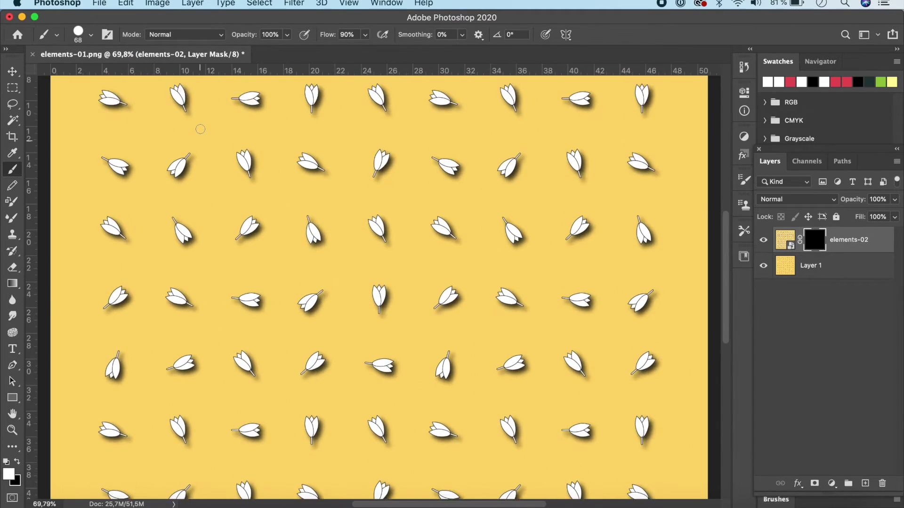
scroll(200, 129, up, 5)
scroll(201, 129, down, 5)
scroll(200, 129, up, 5)
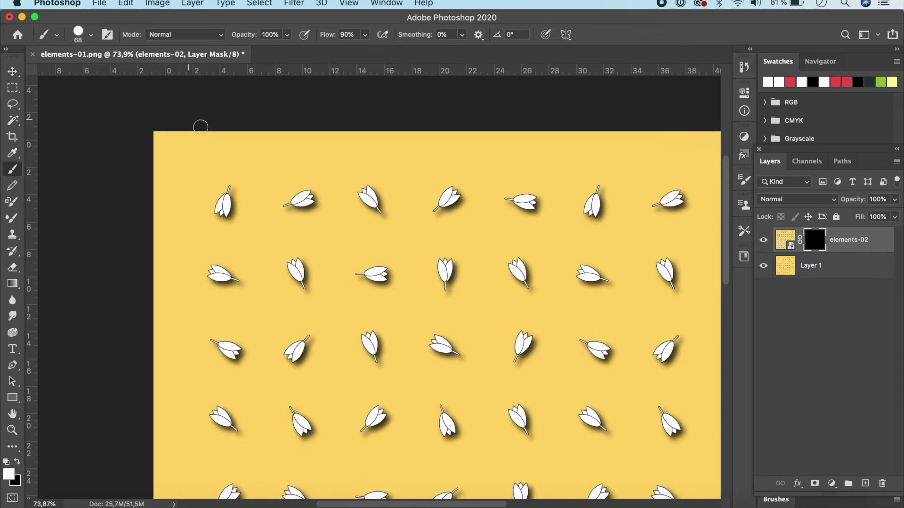
mouse_move(252, 261)
mouse_down()
mouse_move(234, 246)
mouse_move(261, 252)
mouse_move(226, 262)
mouse_move(265, 247)
mouse_move(224, 241)
mouse_move(242, 224)
mouse_move(266, 232)
mouse_move(277, 265)
mouse_move(277, 257)
mouse_move(257, 283)
mouse_move(271, 279)
mouse_move(282, 258)
mouse_move(279, 282)
mouse_move(259, 293)
mouse_move(223, 276)
mouse_move(235, 290)
mouse_move(247, 290)
mouse_move(222, 260)
mouse_move(260, 291)
mouse_move(258, 353)
mouse_move(258, 273)
mouse_up()
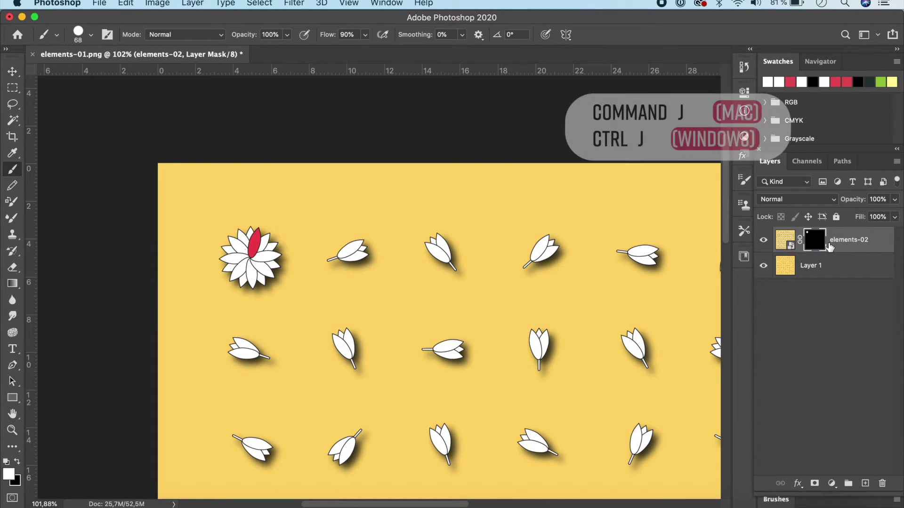
Duplicate the masked elements-02 layer and paint the copy's mask white over the second flower of row one and the first of row two
key(super+j)
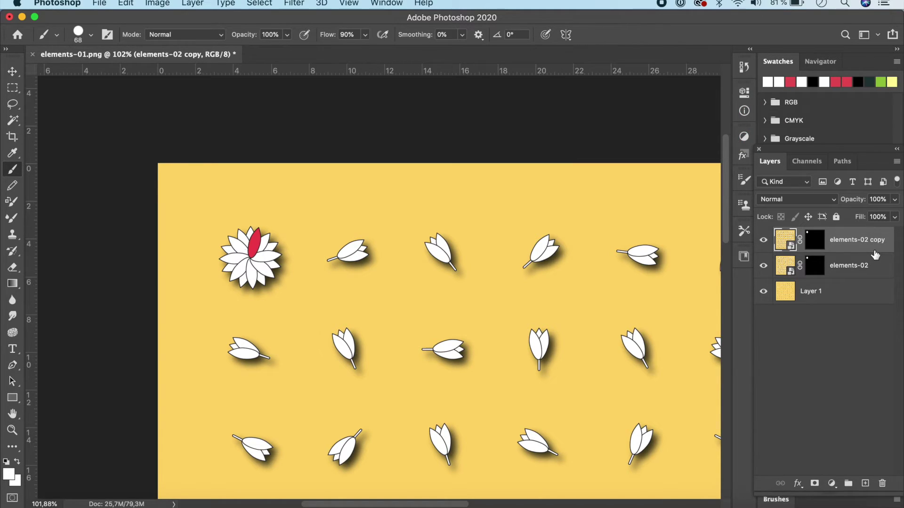
click(818, 244)
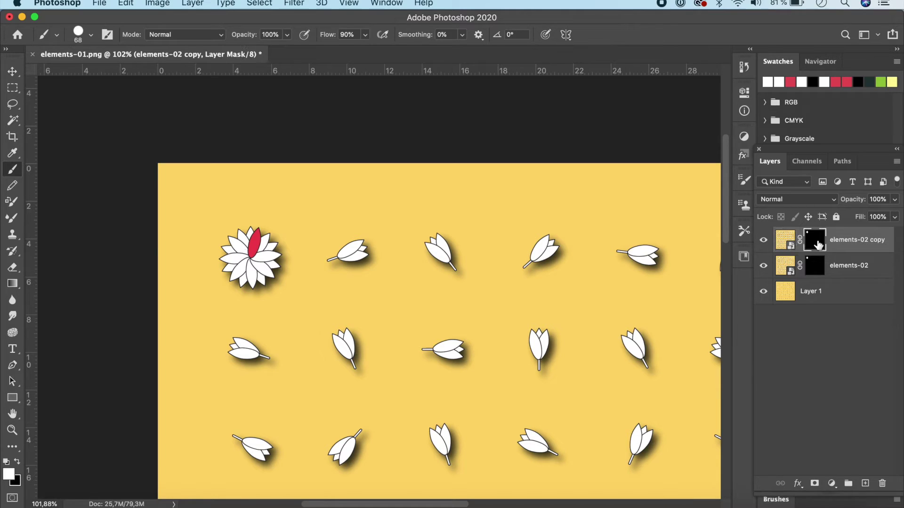
mouse_move(343, 252)
mouse_down()
mouse_move(355, 236)
mouse_move(326, 264)
mouse_move(367, 240)
mouse_move(318, 244)
mouse_move(319, 273)
mouse_move(351, 285)
mouse_move(368, 263)
mouse_up()
mouse_move(350, 295)
mouse_down()
mouse_move(379, 277)
mouse_move(385, 240)
mouse_up()
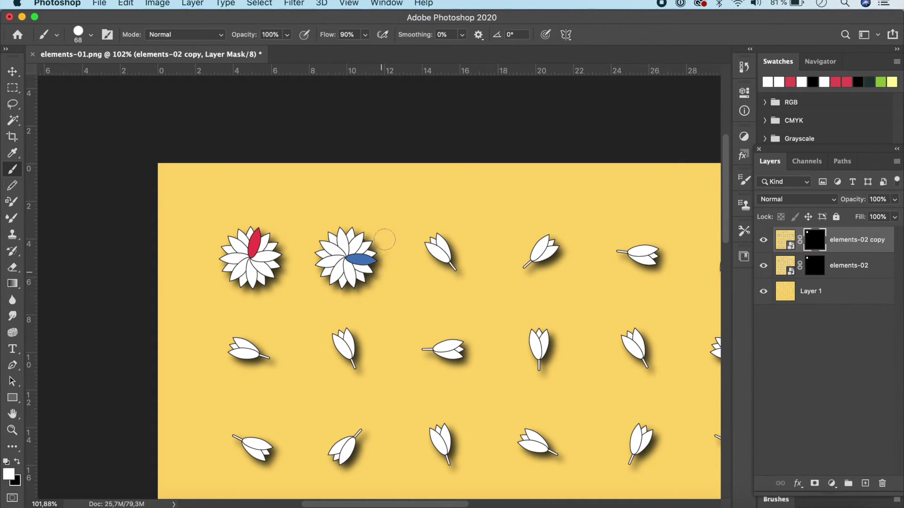
mouse_move(250, 322)
mouse_down()
mouse_move(251, 349)
mouse_move(221, 343)
mouse_move(246, 361)
mouse_move(229, 335)
mouse_move(238, 382)
mouse_move(208, 347)
mouse_move(236, 323)
mouse_move(266, 325)
mouse_move(276, 356)
mouse_move(273, 337)
mouse_move(264, 362)
mouse_move(250, 351)
mouse_move(270, 336)
mouse_up()
drag(283, 366, 242, 385)
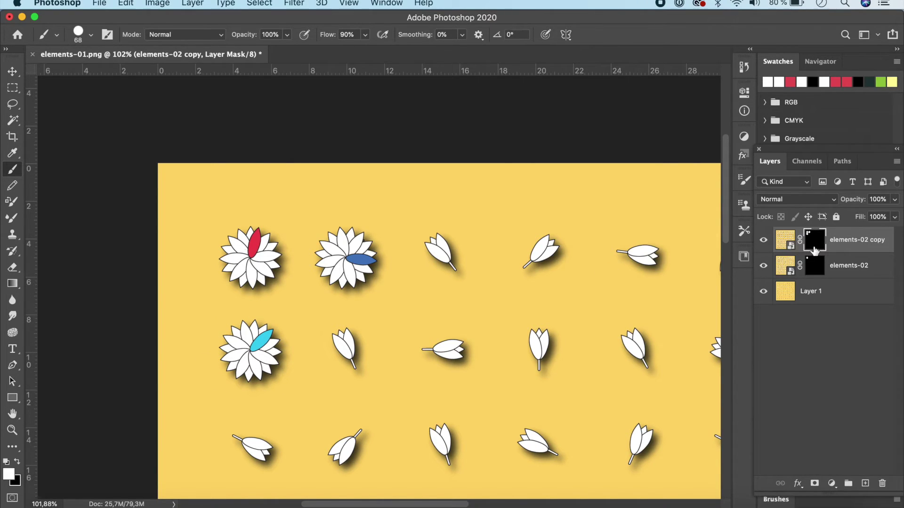
Duplicate the top masked layer again and reveal the three flowers of the third diagonal on the new copy's mask
key(super+j)
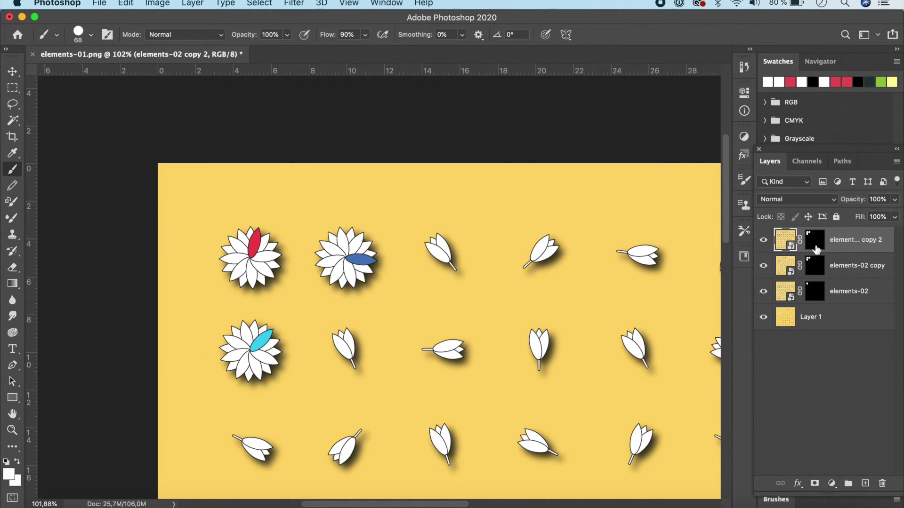
click(816, 240)
mouse_move(454, 248)
mouse_down()
mouse_move(418, 241)
mouse_move(452, 253)
mouse_move(429, 232)
mouse_move(424, 283)
mouse_move(450, 285)
mouse_move(424, 290)
mouse_move(463, 272)
mouse_move(456, 231)
mouse_move(436, 226)
mouse_move(476, 246)
mouse_move(478, 277)
mouse_move(454, 293)
mouse_up()
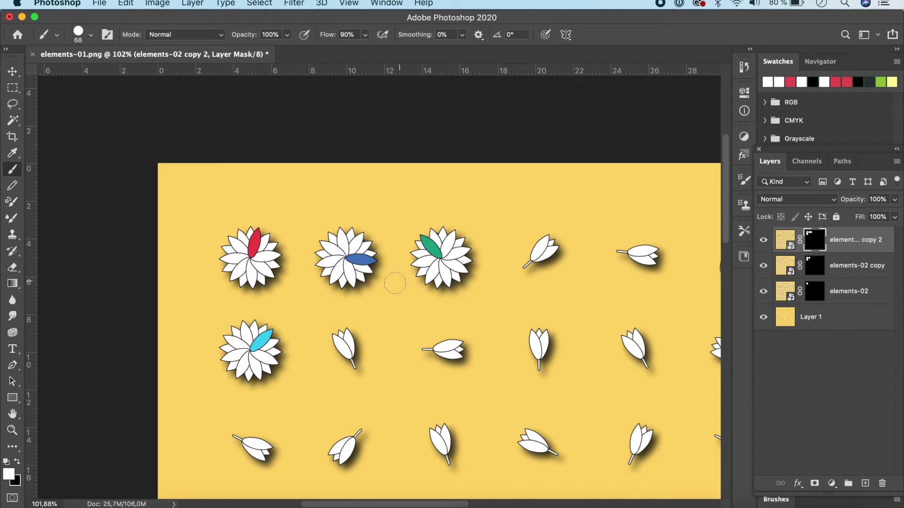
mouse_move(339, 348)
mouse_down()
mouse_move(351, 346)
mouse_move(341, 332)
mouse_move(307, 353)
mouse_move(370, 341)
mouse_move(376, 371)
mouse_move(324, 375)
mouse_up()
mouse_move(254, 459)
mouse_down()
mouse_move(244, 442)
mouse_move(240, 449)
mouse_move(244, 425)
mouse_move(229, 459)
mouse_move(241, 419)
mouse_move(281, 431)
mouse_move(273, 471)
mouse_up()
mouse_move(273, 471)
mouse_down()
mouse_move(288, 376)
mouse_move(283, 260)
mouse_move(271, 286)
mouse_move(251, 282)
mouse_up()
Look over the whole grid to see how the diagonals continue from the revealed flowers to the opposite corner
scroll(236, 285, down, 5)
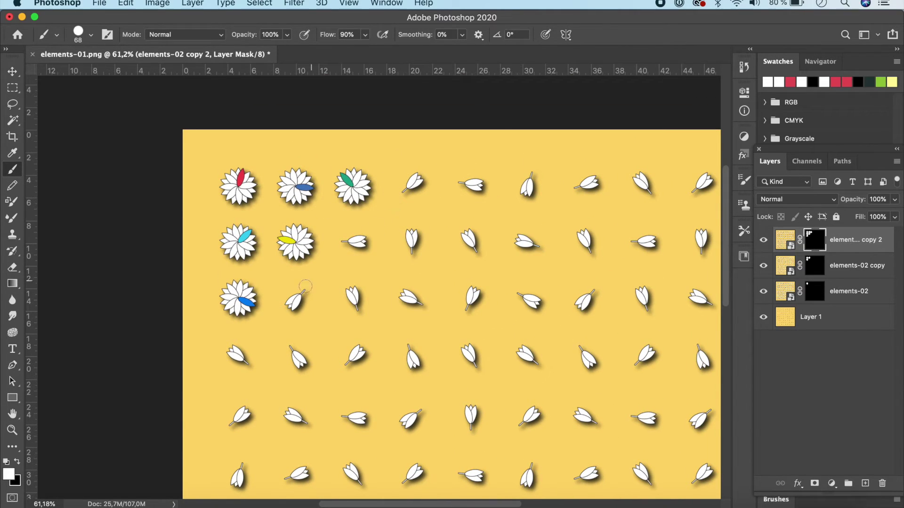
scroll(555, 335, down, 2)
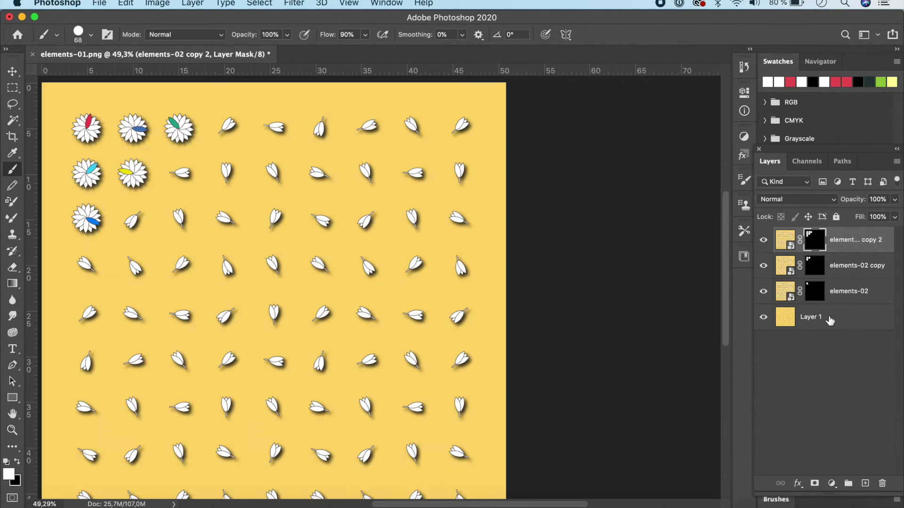
scroll(420, 255, left, 5)
scroll(421, 255, up, 2)
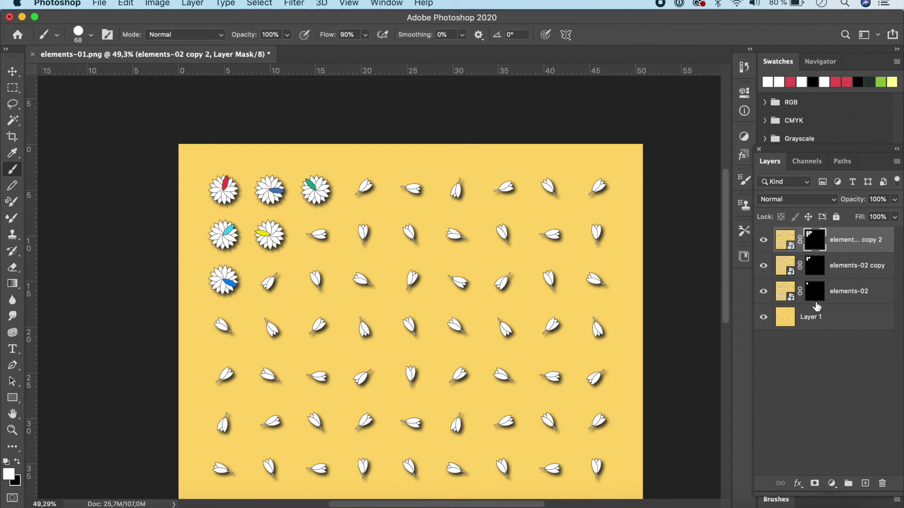
scroll(612, 331, down, 3)
scroll(612, 331, right, 2)
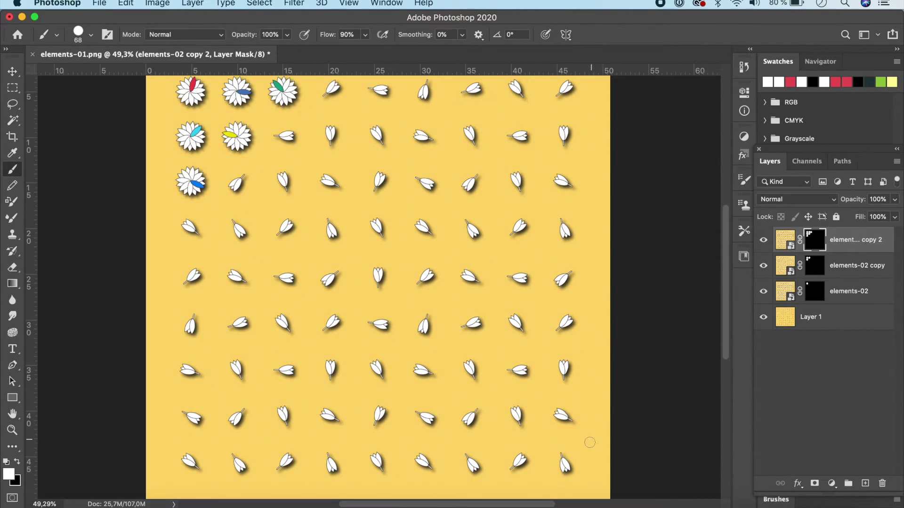
scroll(646, 329, up, 7)
scroll(647, 329, left, 3)
scroll(647, 306, down, 5)
scroll(646, 306, right, 2)
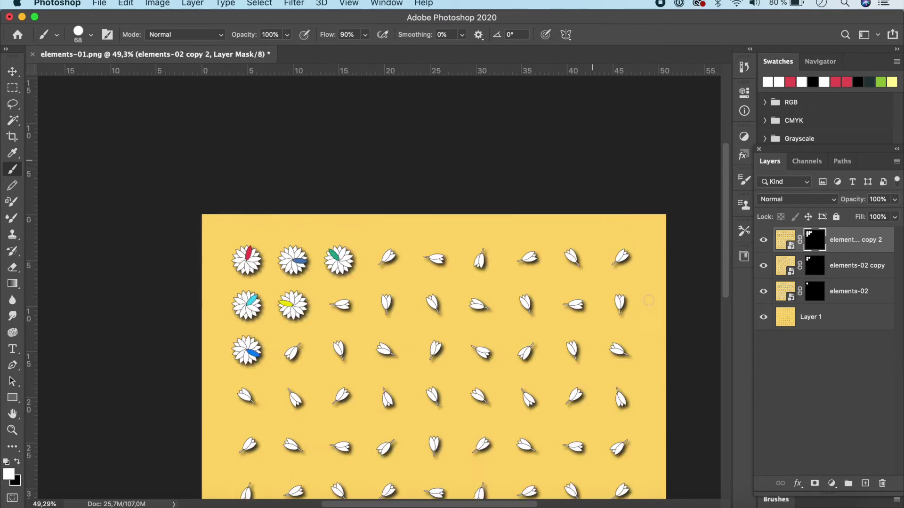
Duplicate elements-02 copy 2 and paint white on the new mask to reveal the four flowers of the fourth diagonal
scroll(649, 298, up, 3)
key(super+j)
click(373, 191)
mouse_move(336, 233)
mouse_down()
mouse_move(320, 248)
mouse_move(329, 208)
mouse_up()
drag(233, 270, 257, 293)
drag(165, 329, 193, 358)
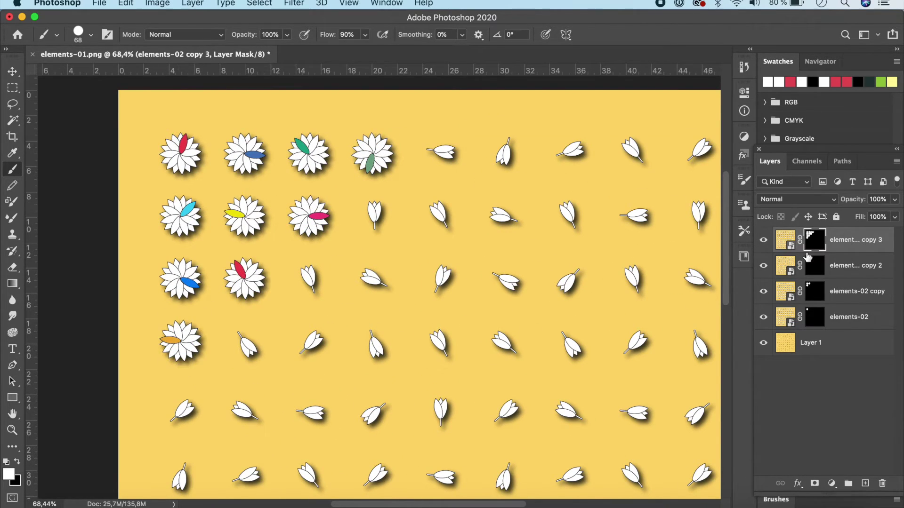
Duplicate elements-02 copy 3 and reveal the five flowers of the fifth diagonal on the new copy's mask
key(super+j)
drag(452, 141, 426, 155)
drag(377, 210, 383, 221)
drag(310, 273, 308, 283)
drag(247, 338, 245, 349)
scroll(244, 348, down, 5)
scroll(244, 348, left, 4)
drag(275, 287, 280, 301)
Duplicate elements-02 copy 4 and reveal the six flowers of the sixth diagonal on the new copy's mask
scroll(280, 302, up, 5)
scroll(280, 301, right, 4)
key(super+j)
drag(485, 174, 494, 188)
drag(423, 235, 430, 257)
drag(362, 288, 363, 301)
drag(295, 360, 298, 379)
scroll(298, 379, down, 5)
scroll(297, 379, left, 4)
drag(313, 308, 325, 330)
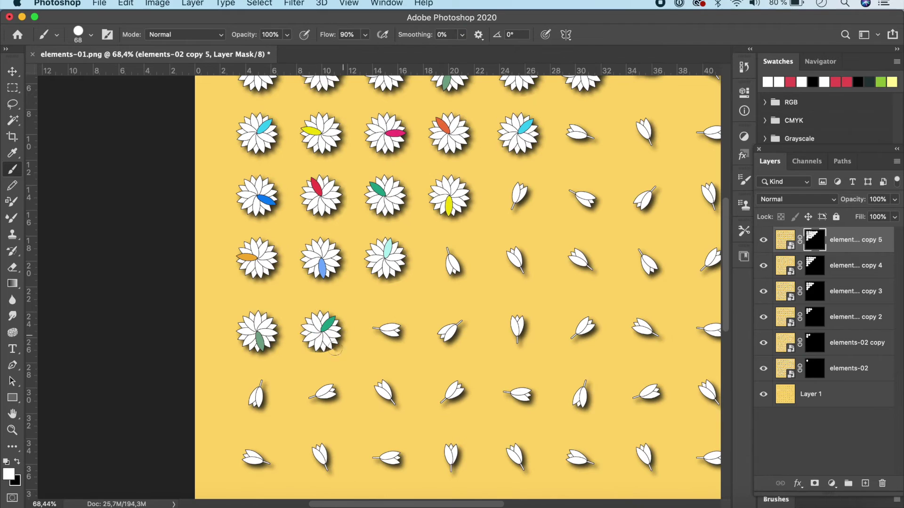
drag(271, 384, 283, 399)
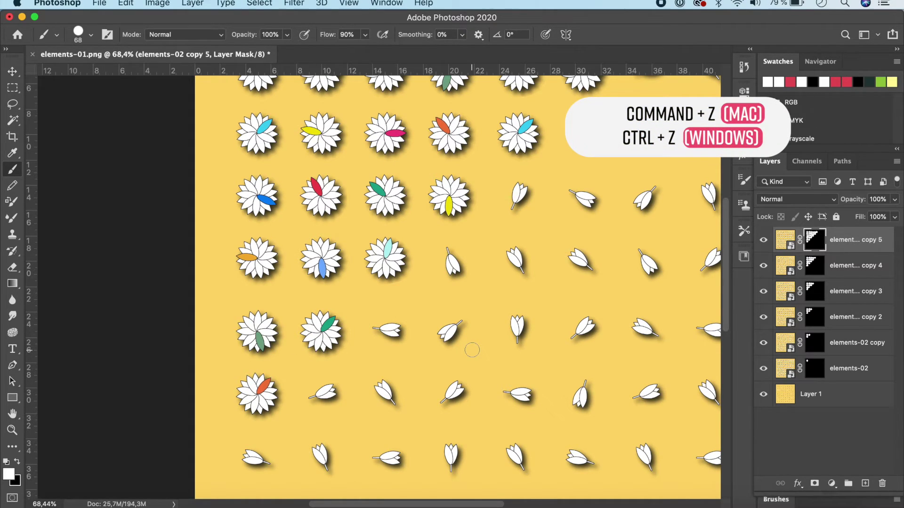
Paint an extra stroke below the sixth row's first flower on the copy 5 mask and undo it
scroll(351, 323, down, 5)
scroll(350, 324, right, 2)
drag(225, 349, 229, 360)
key(super+z)
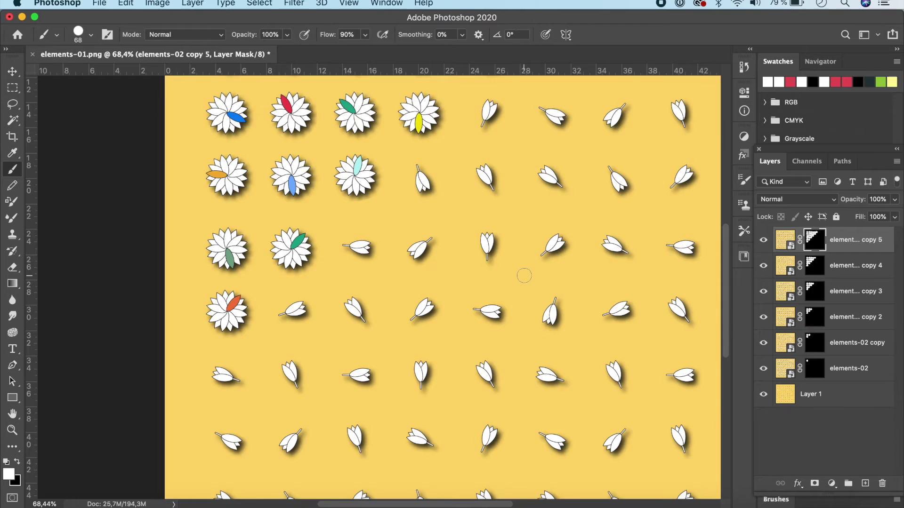
Keep duplicating the top masked layer and revealing one more diagonal per copy, up to the sixth flower of the last row on copy 13
scroll(523, 275, up, 2)
scroll(524, 276, right, 2)
key(super+j)
drag(200, 405, 210, 421)
drag(259, 343, 289, 356)
drag(325, 280, 351, 294)
drag(386, 208, 402, 221)
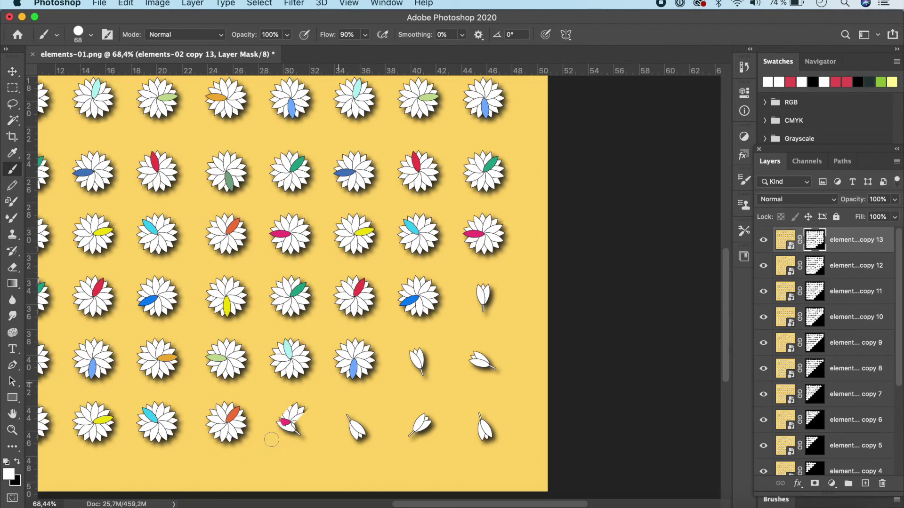
drag(277, 414, 301, 426)
Duplicate elements-02 copy 13 and reveal the three-flower diagonal near the lower-right corner of the artwork on the new mask
key(super+j)
drag(471, 287, 499, 306)
drag(408, 349, 431, 377)
drag(351, 421, 372, 440)
Duplicate the top masked layer twice, revealing the last two-flower diagonal on the first copy and the final corner flower on the second
key(super+j)
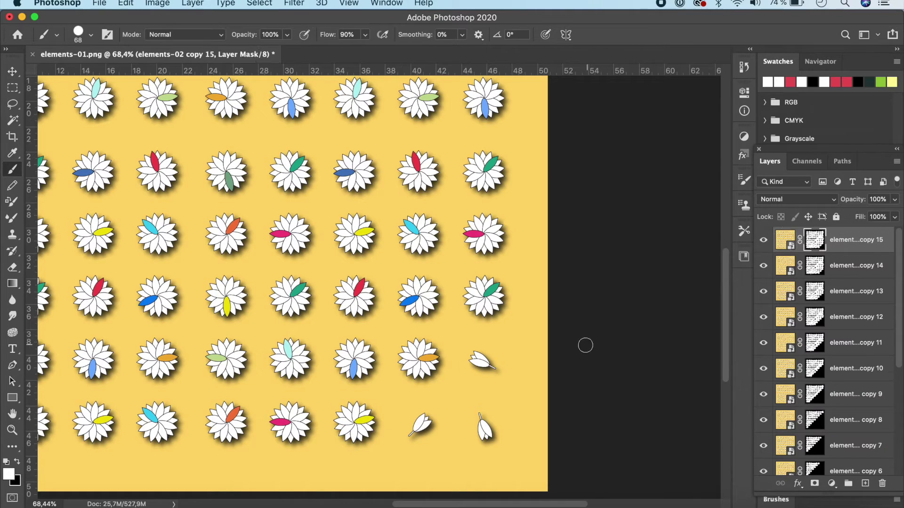
drag(471, 351, 494, 367)
drag(410, 414, 428, 438)
key(super+j)
drag(471, 412, 499, 436)
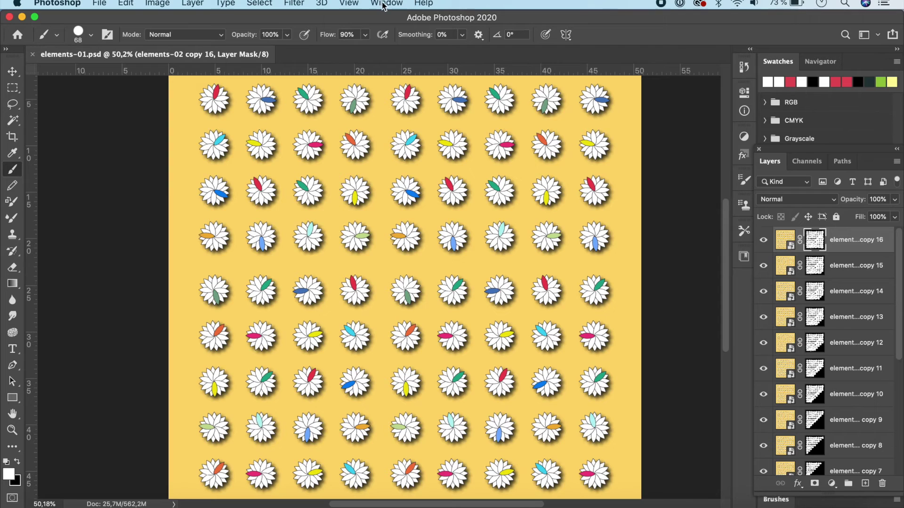
Show the Timeline and create a frame animation from the flower artwork
click(384, 4)
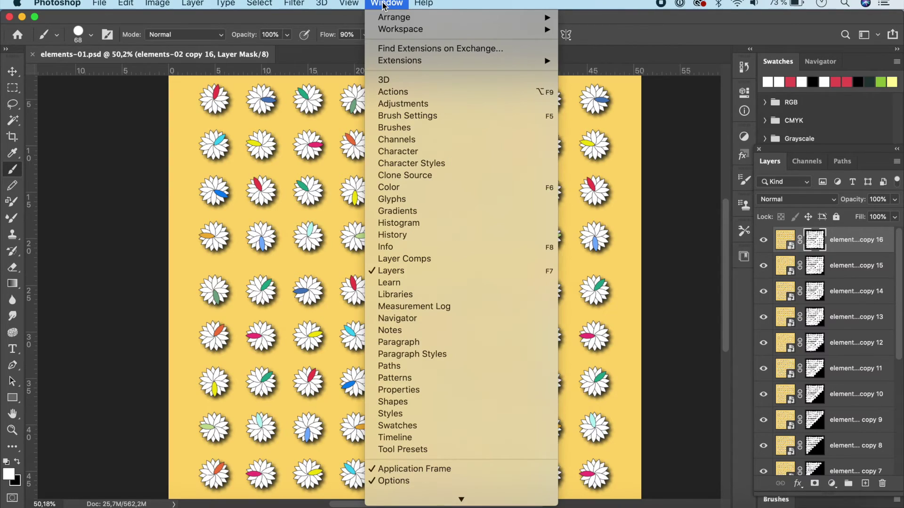
click(408, 438)
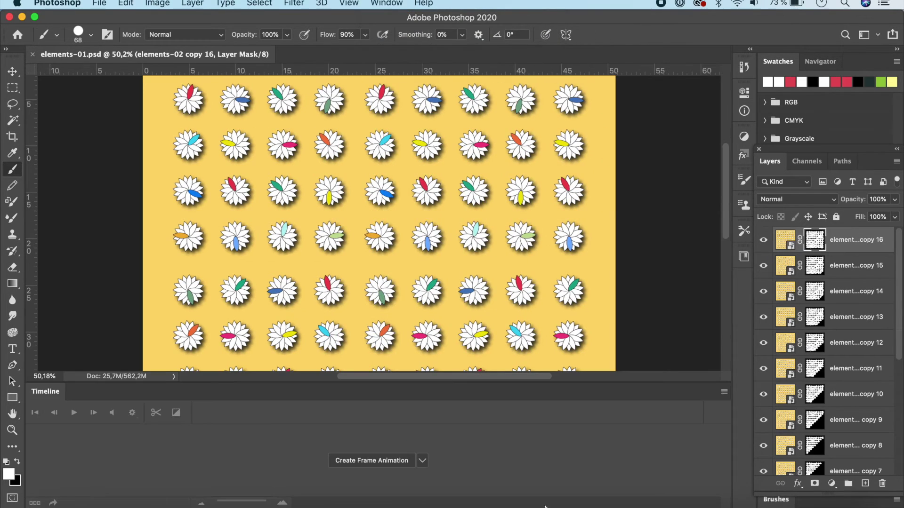
click(423, 462)
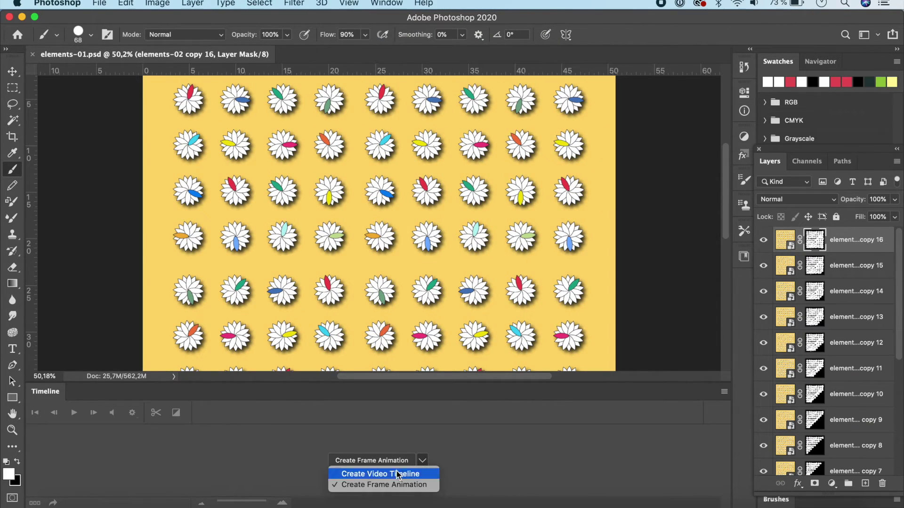
click(395, 490)
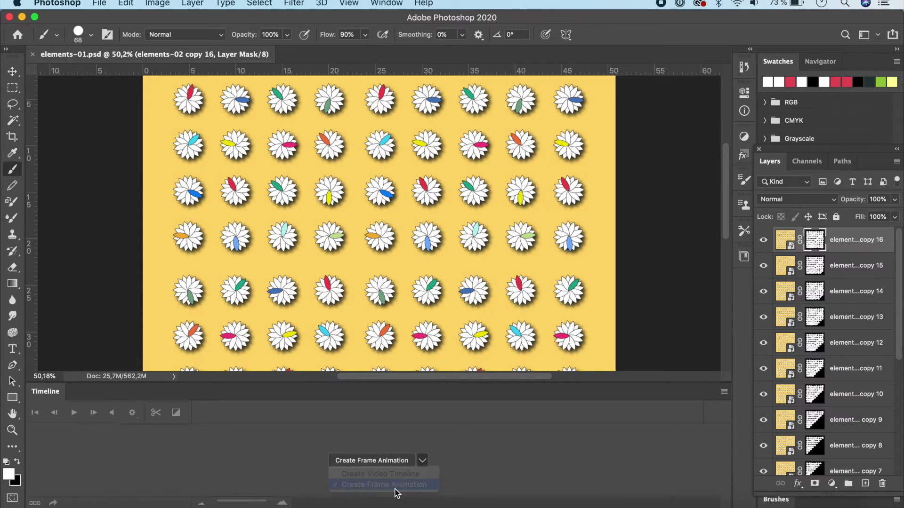
click(392, 462)
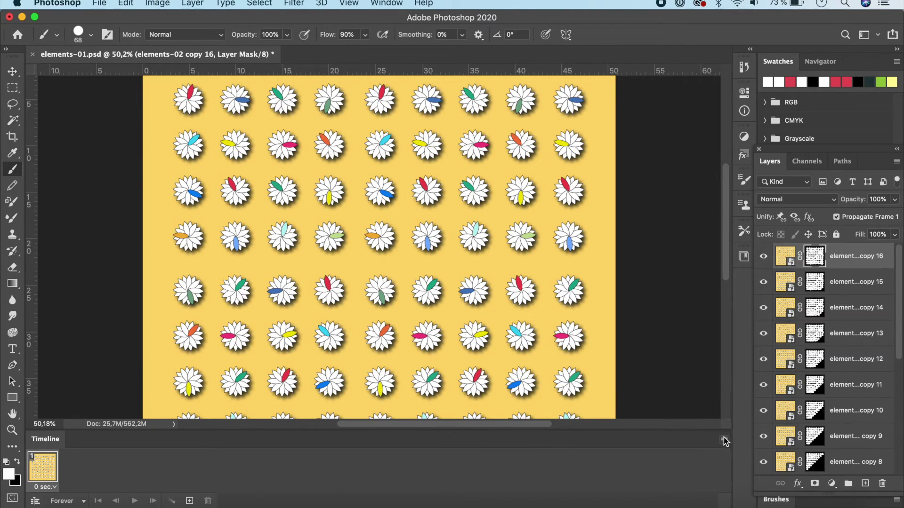
Make animation frames from the layers and play the resulting sequence
click(724, 441)
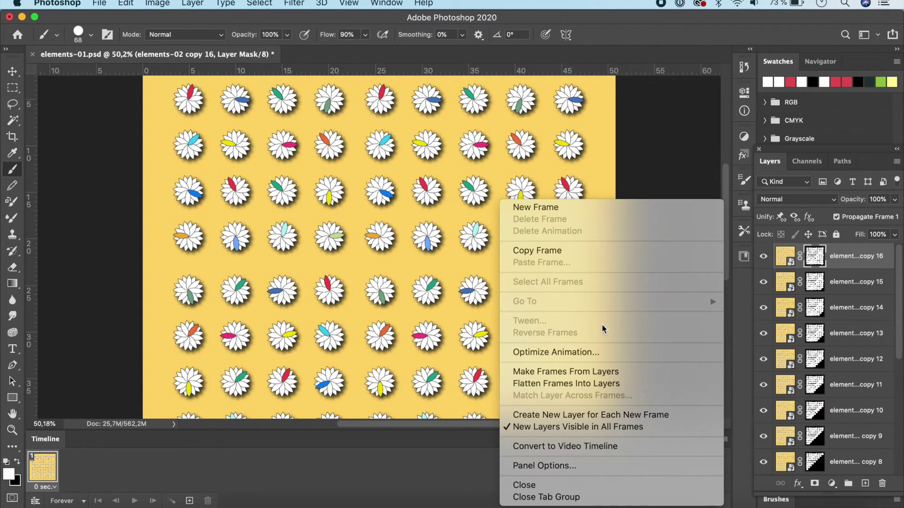
click(586, 372)
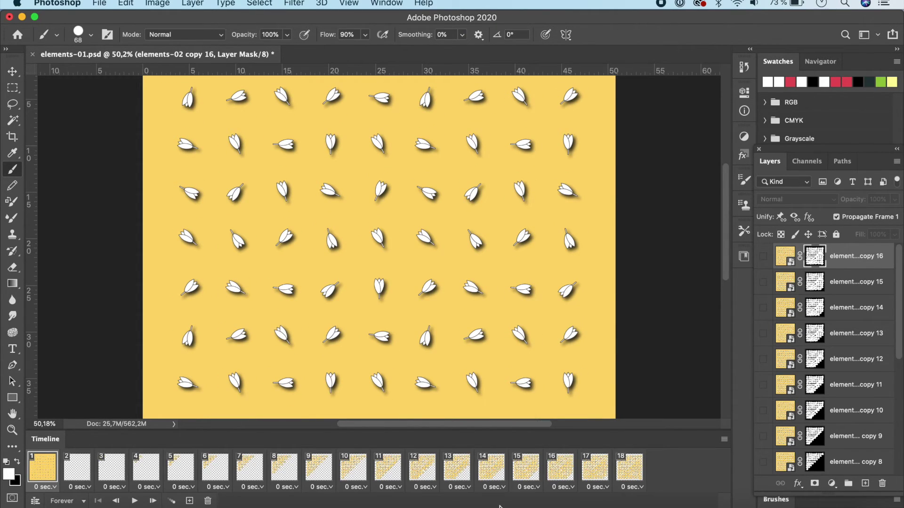
scroll(786, 403, down, 5)
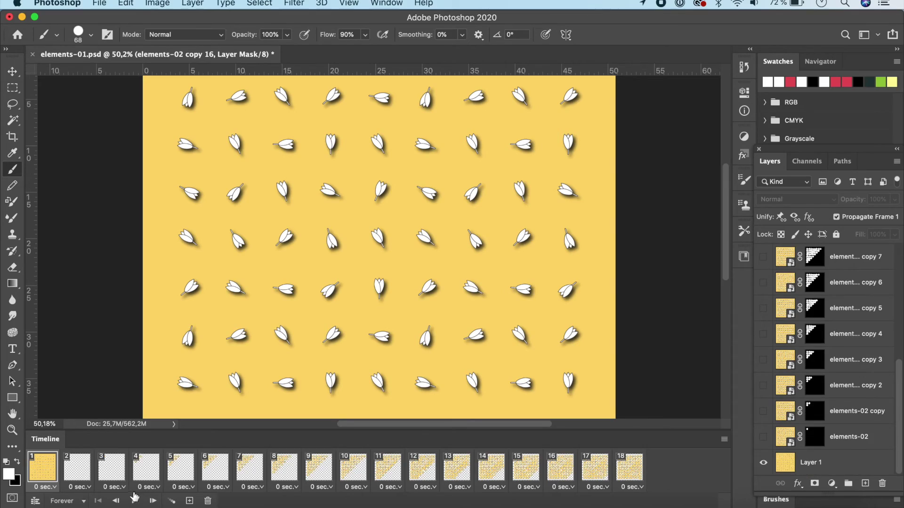
click(134, 500)
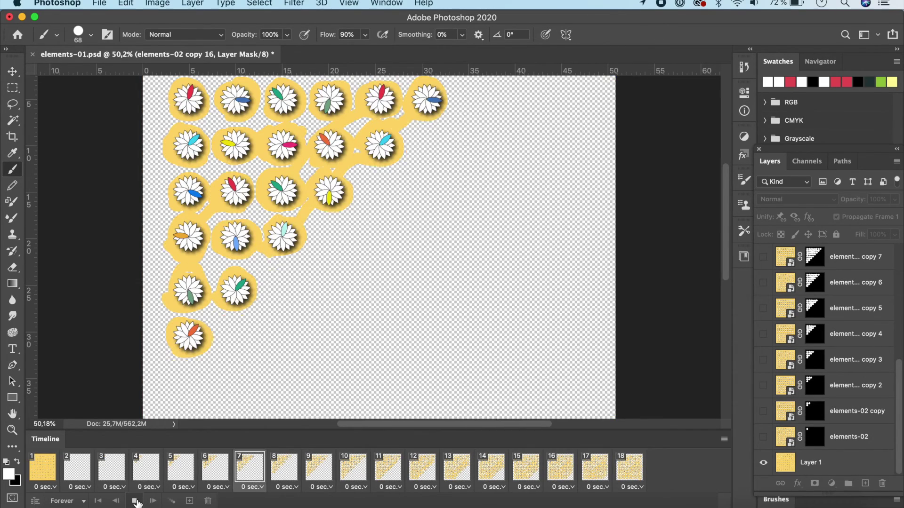
click(135, 501)
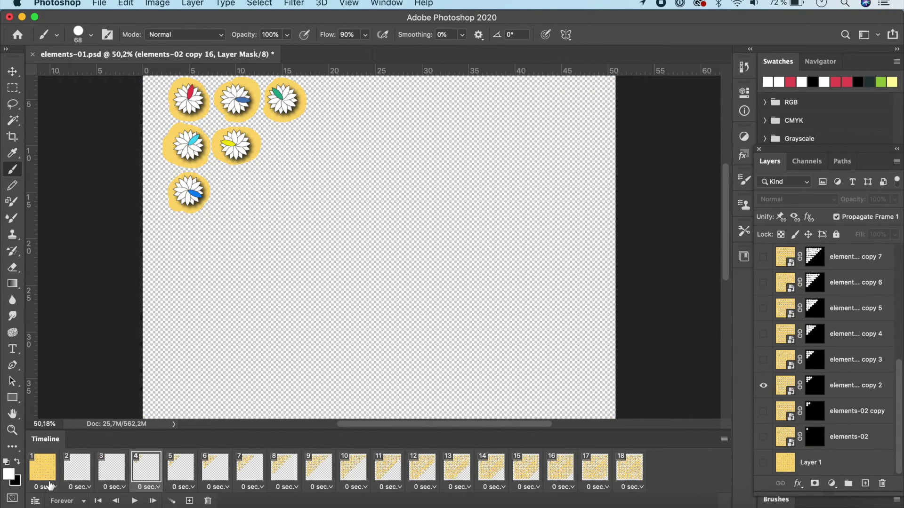
In the first frame, toggle Layer 1's visibility off and on so the tulip background shows in every frame
click(42, 467)
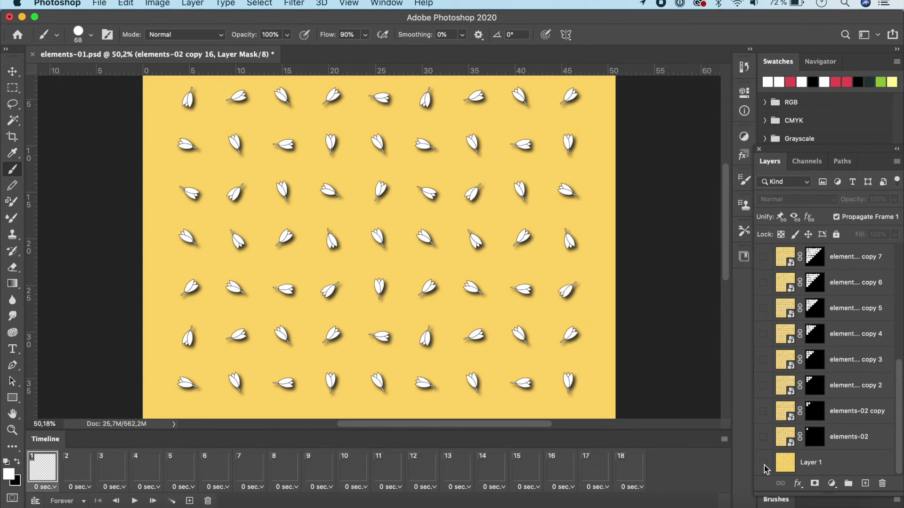
click(764, 463)
click(764, 464)
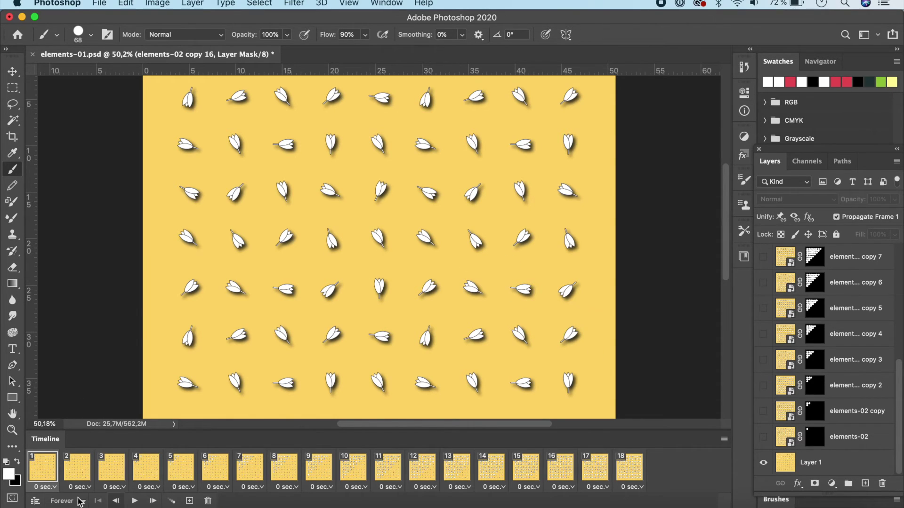
Preview the tulip-to-flower animation, playing it again with the whole artwork in view
click(135, 501)
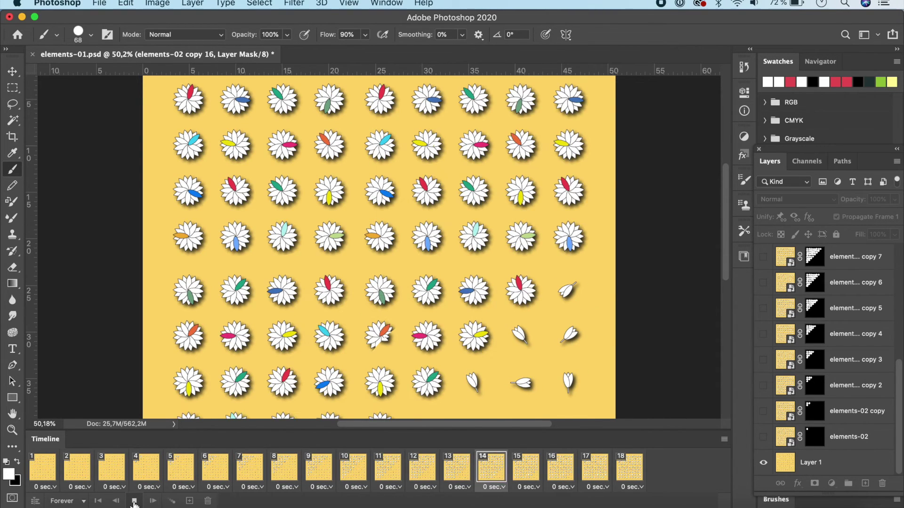
click(134, 500)
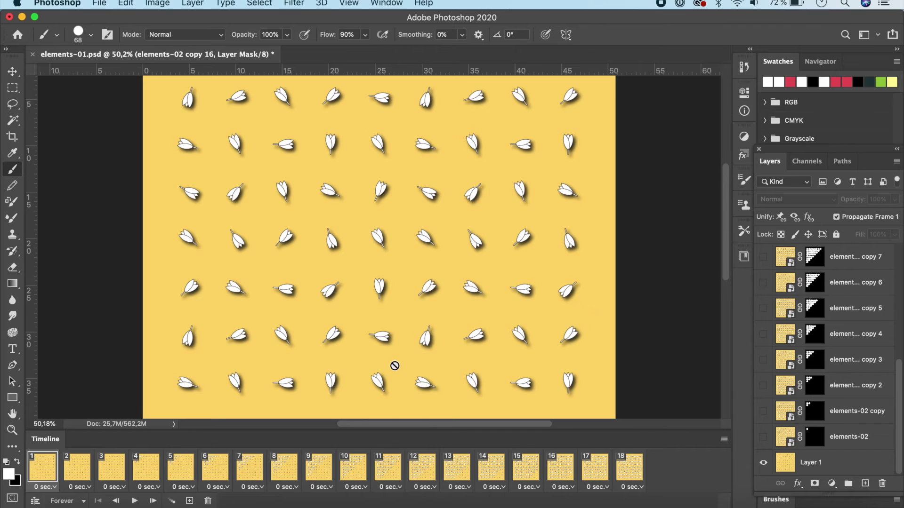
scroll(395, 366, down, 5)
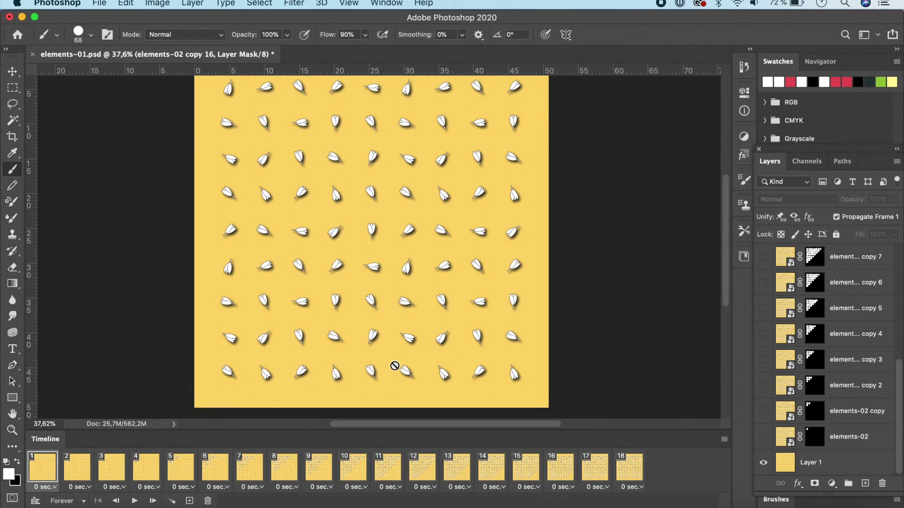
scroll(394, 366, down, 2)
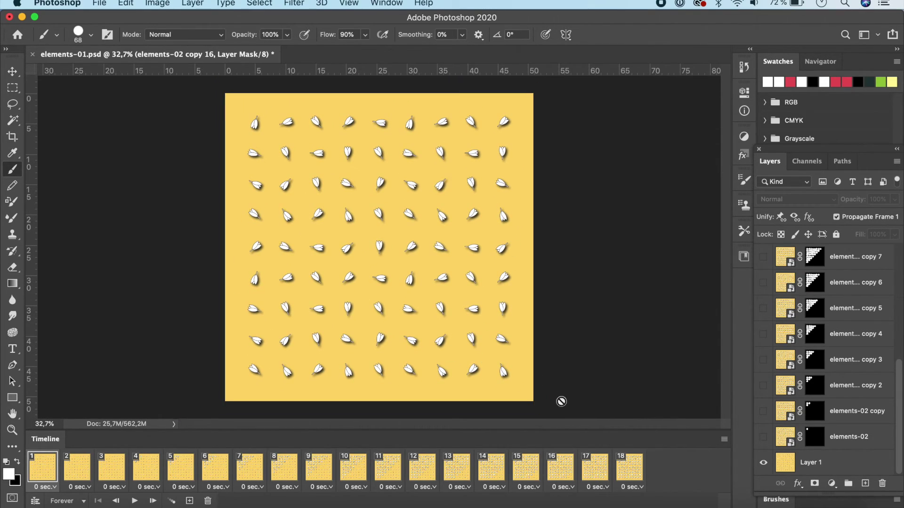
click(134, 501)
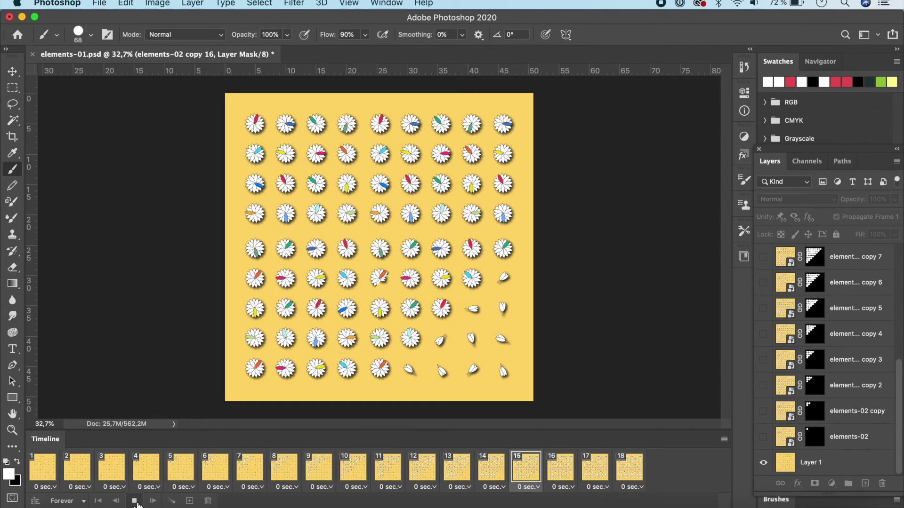
click(134, 501)
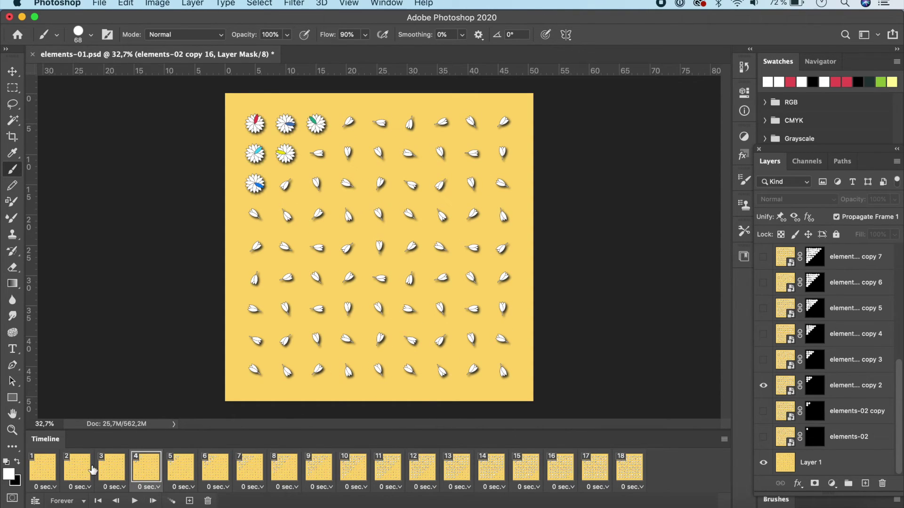
Select all frames starting from the first one, copy them and paste the copies using Paste After Selection
click(49, 474)
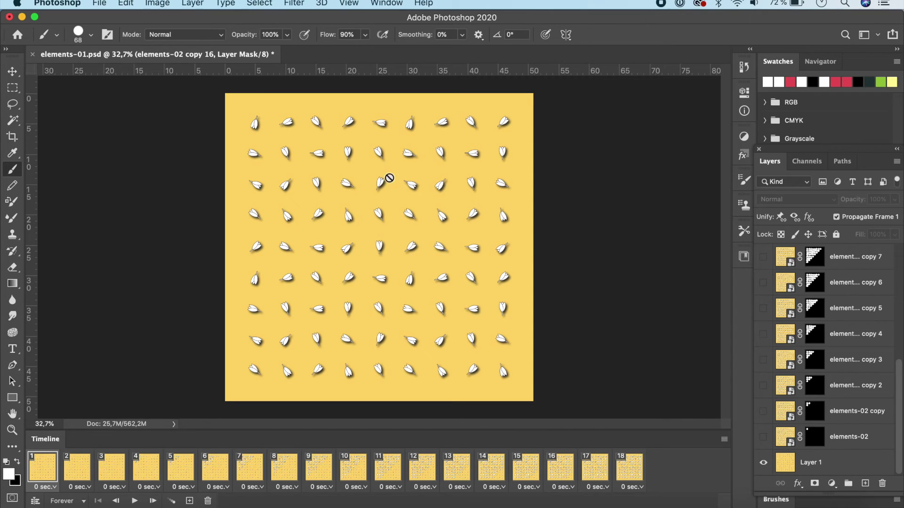
click(724, 440)
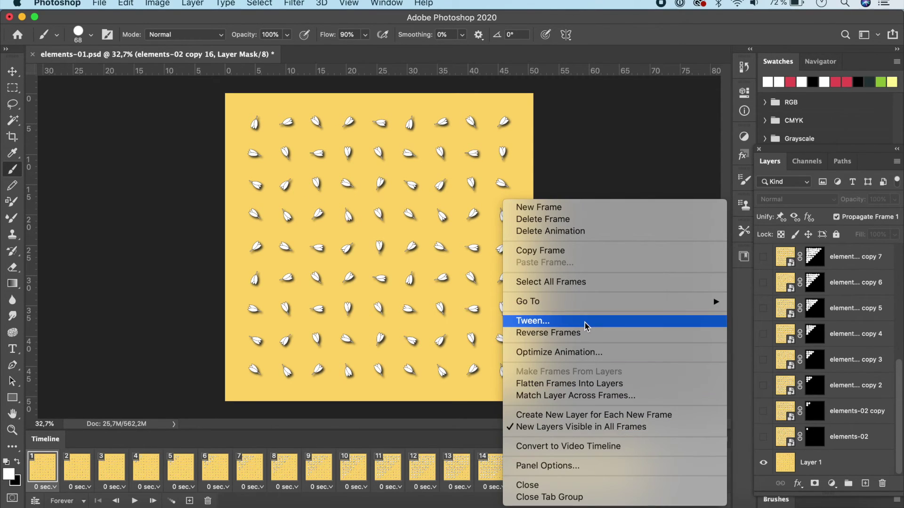
click(577, 289)
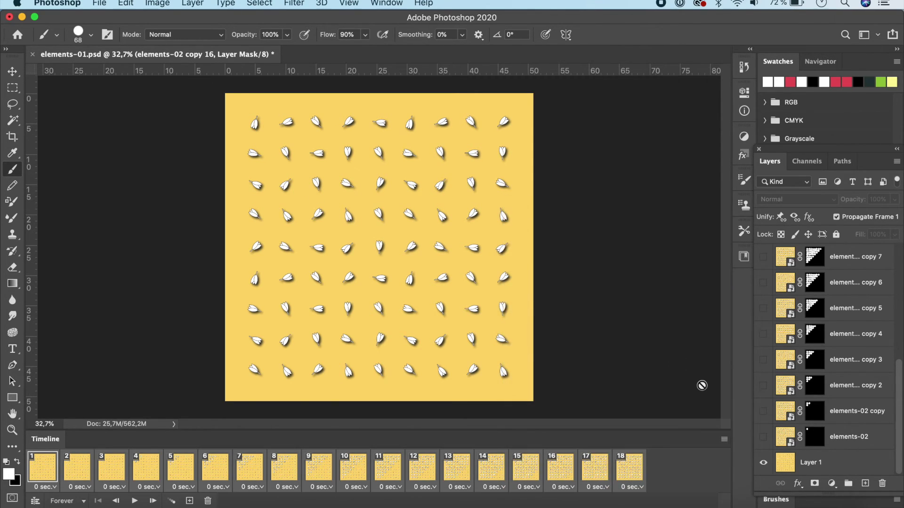
click(724, 439)
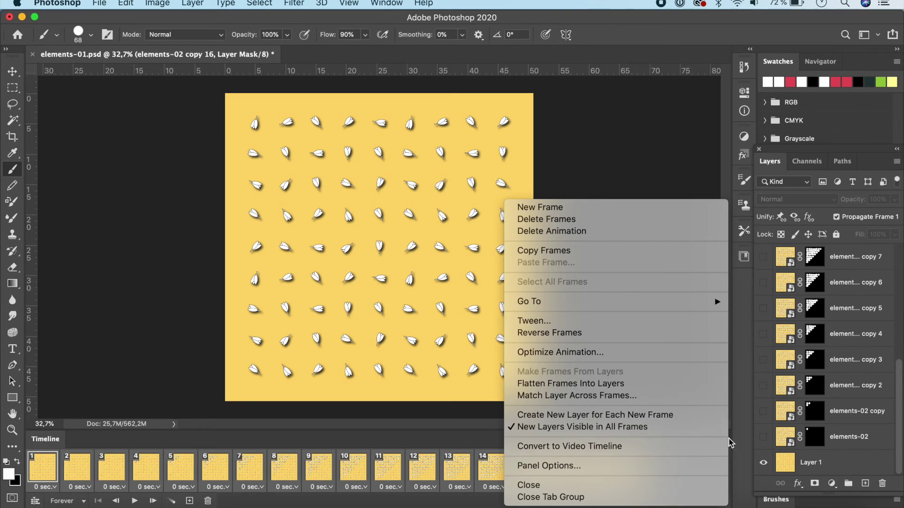
click(592, 253)
click(724, 440)
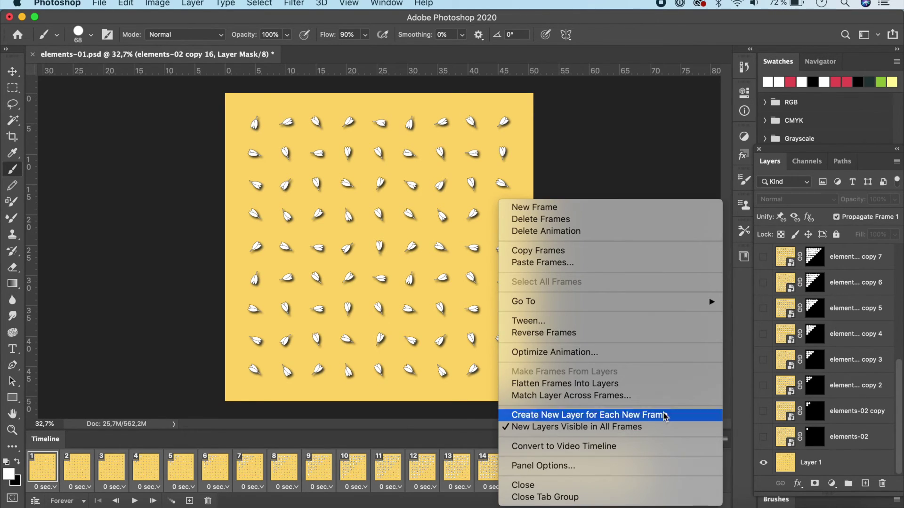
click(548, 262)
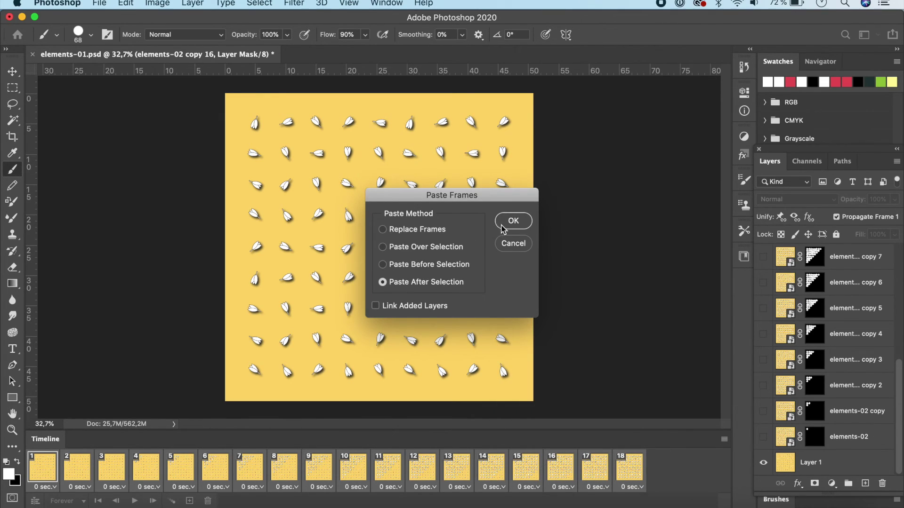
key(Return)
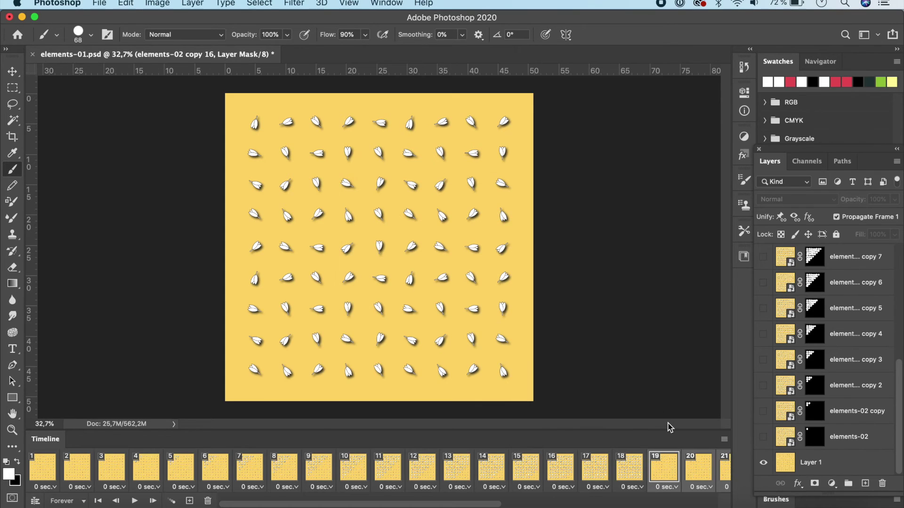
Reverse the order of the pasted frames and play the extended animation
click(724, 440)
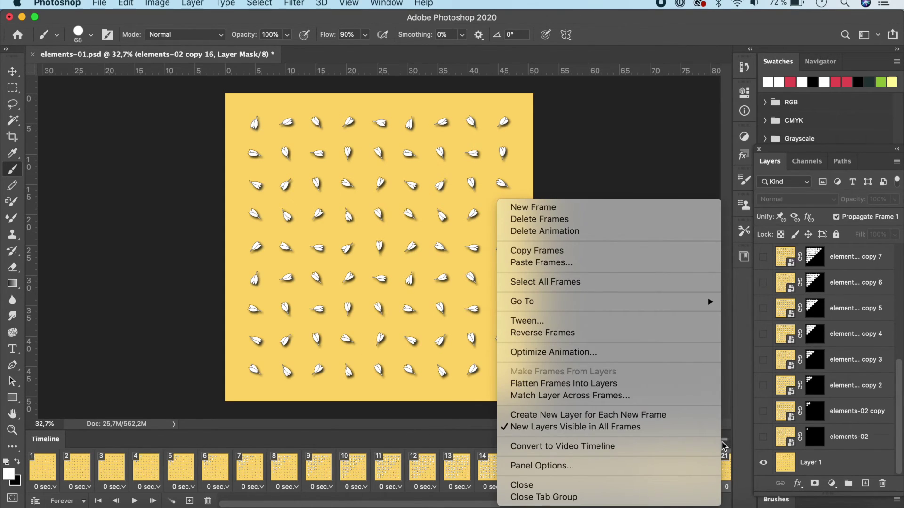
click(576, 335)
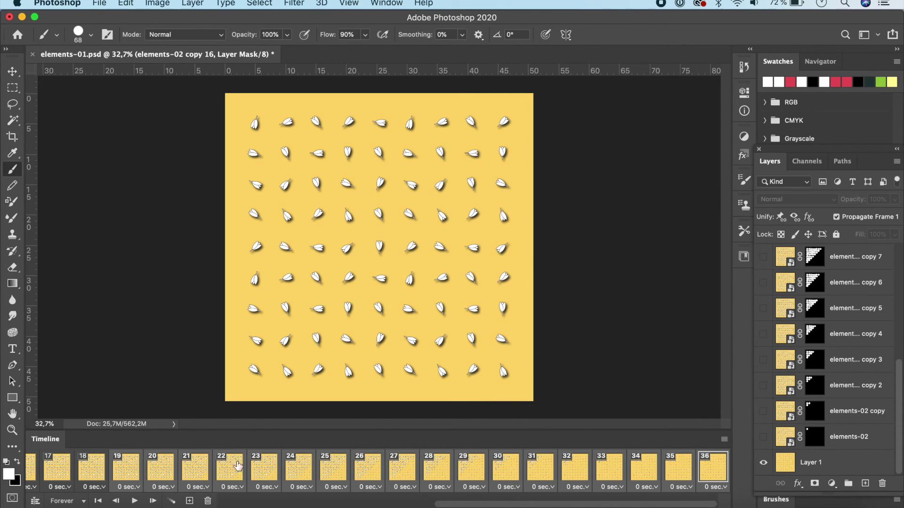
click(134, 502)
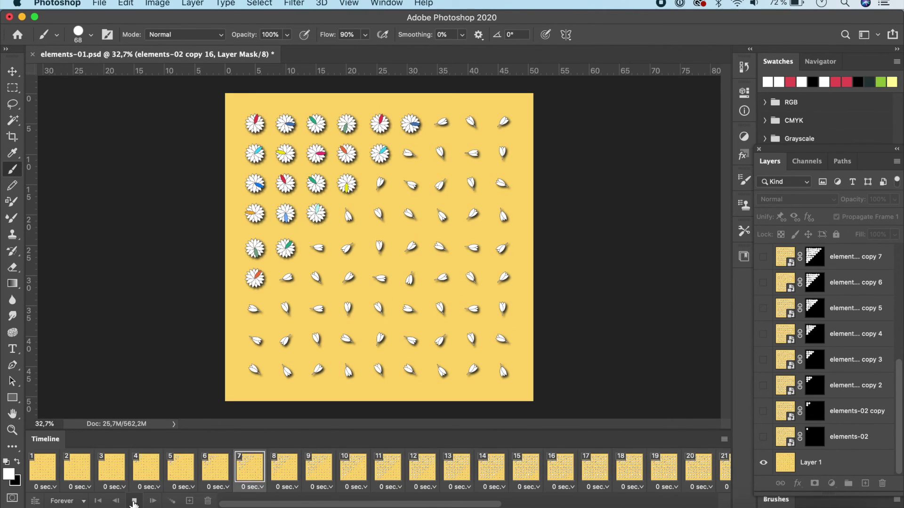
click(134, 502)
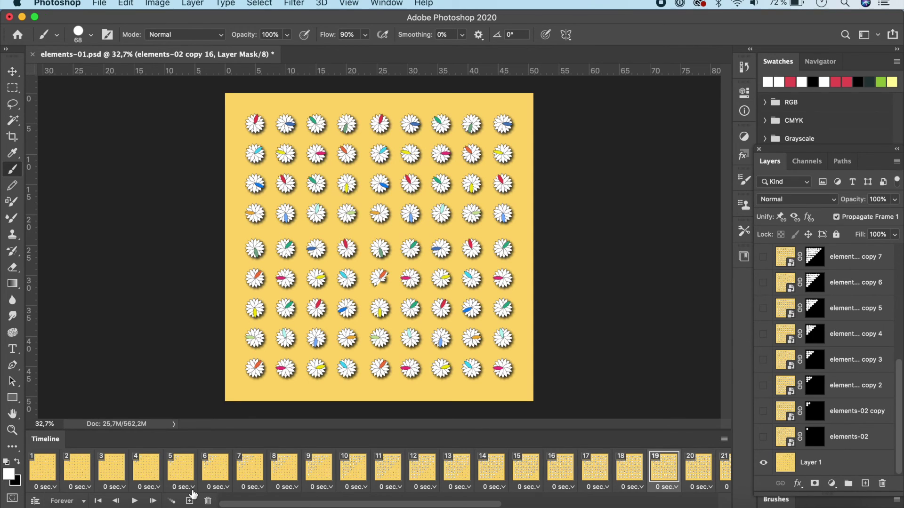
Select frames 1 to 36 and check the available frame delay options without choosing one
click(98, 501)
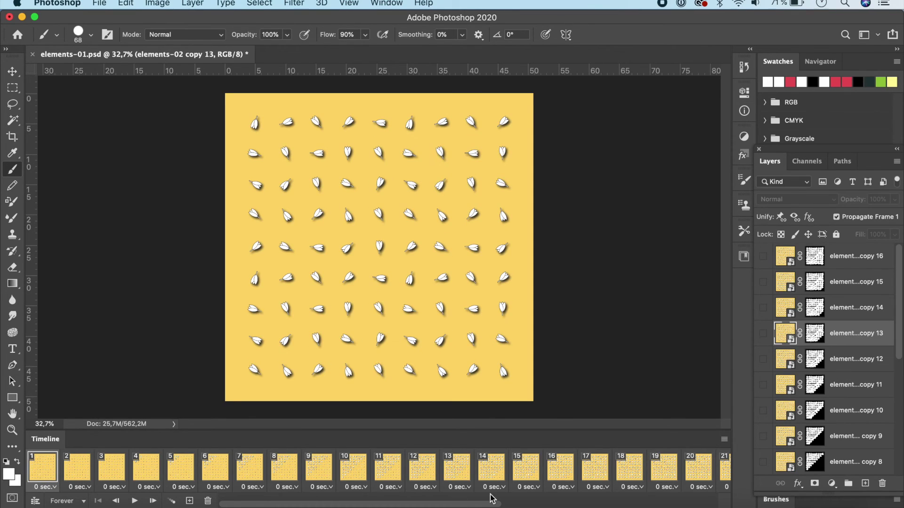
scroll(625, 480, right, 10)
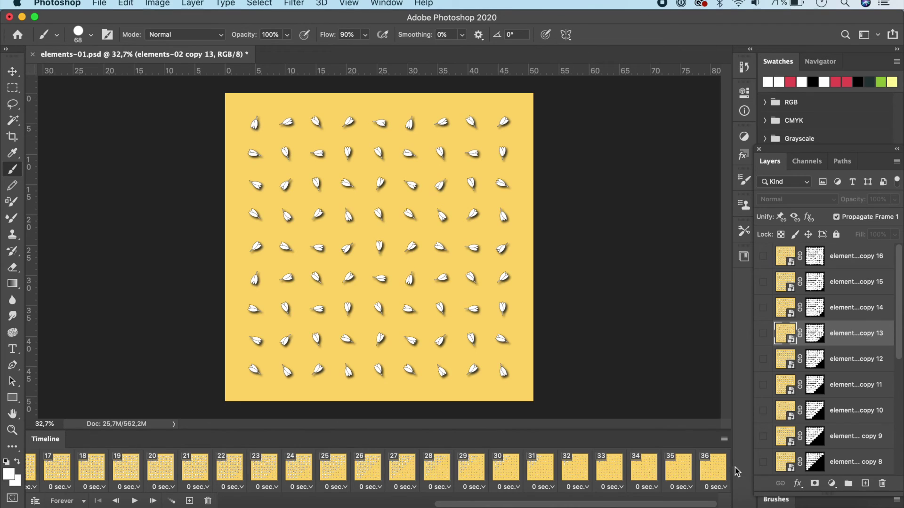
shift+click(716, 472)
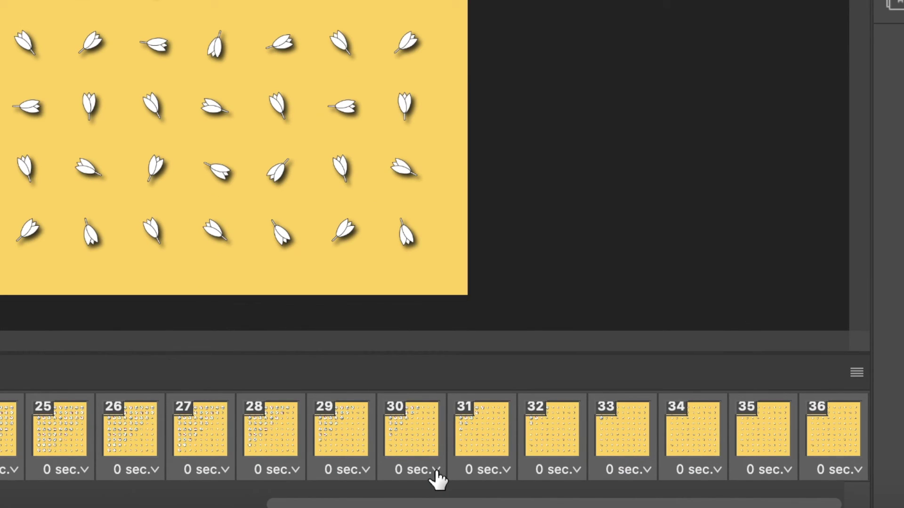
click(435, 469)
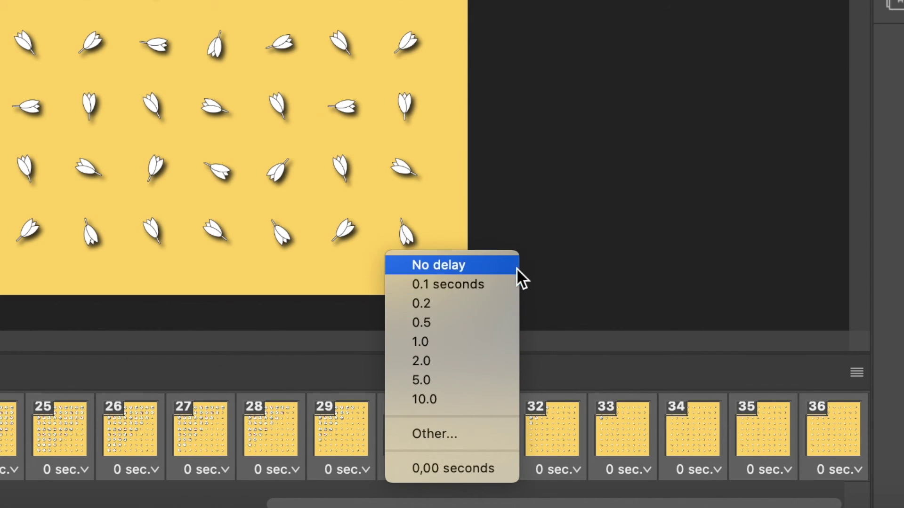
click(609, 204)
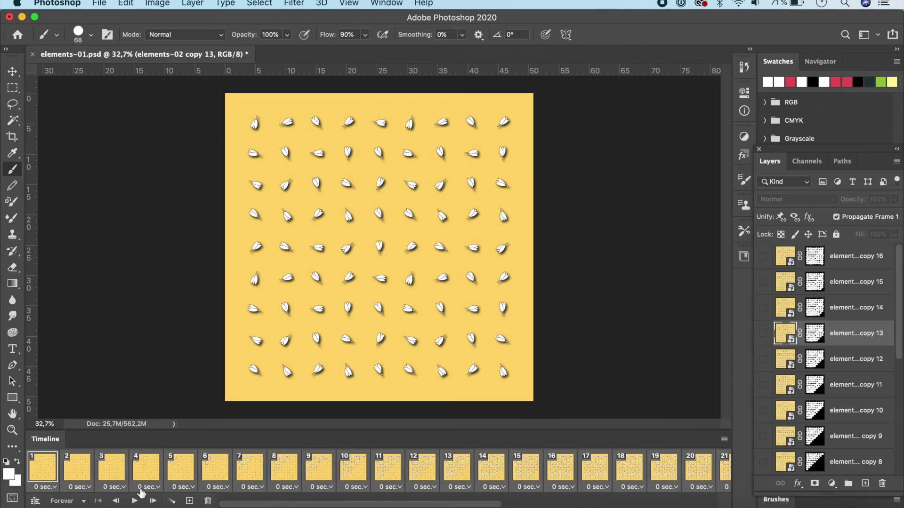
Play the complete animation and look through the export options, including Render Video
click(135, 499)
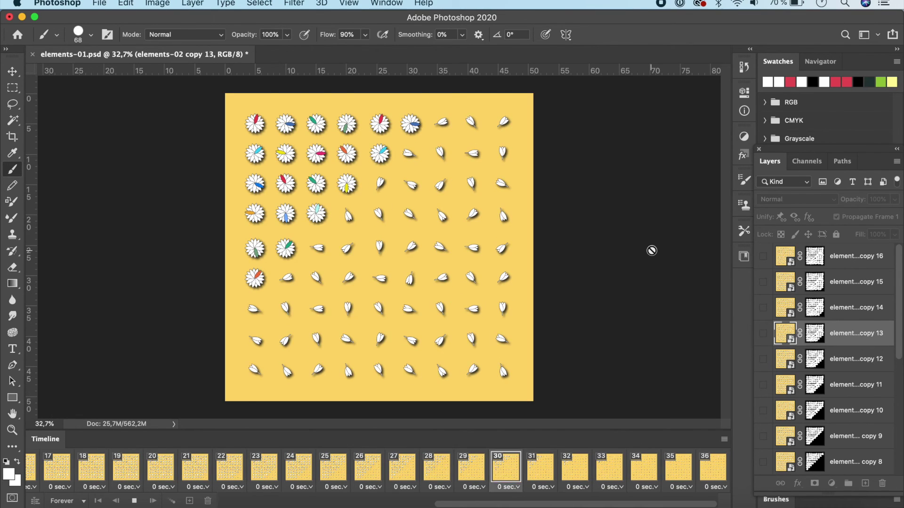
click(100, 3)
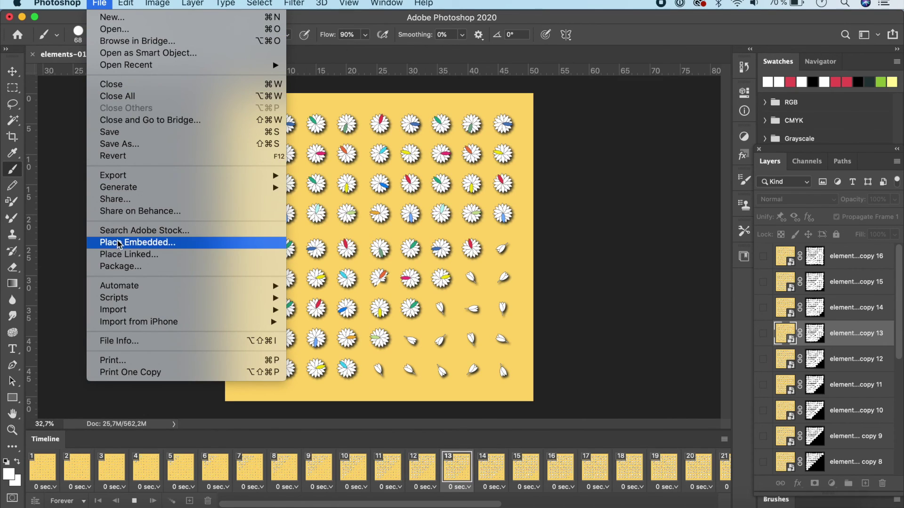
mouse_move(145, 179)
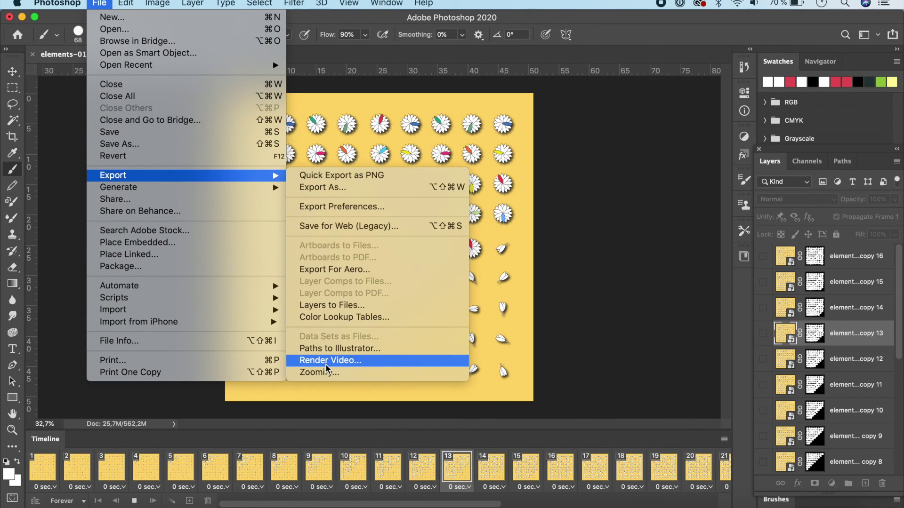
click(610, 310)
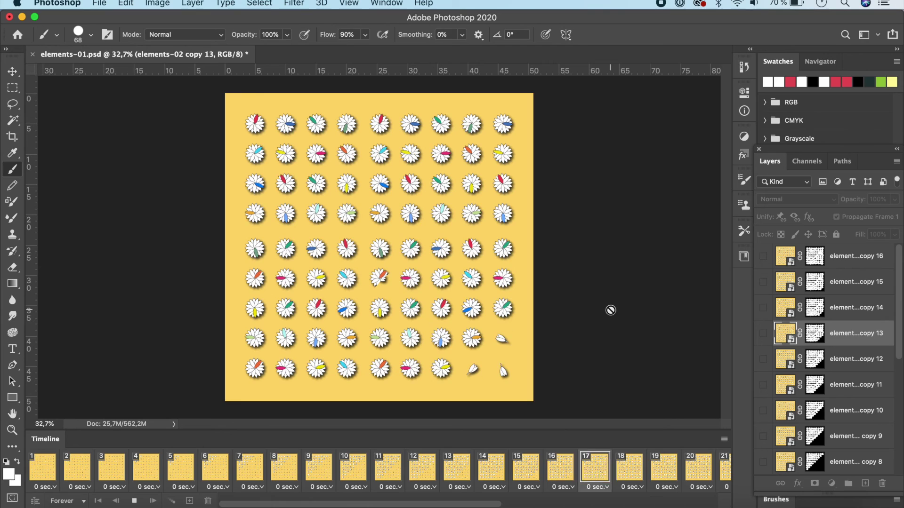